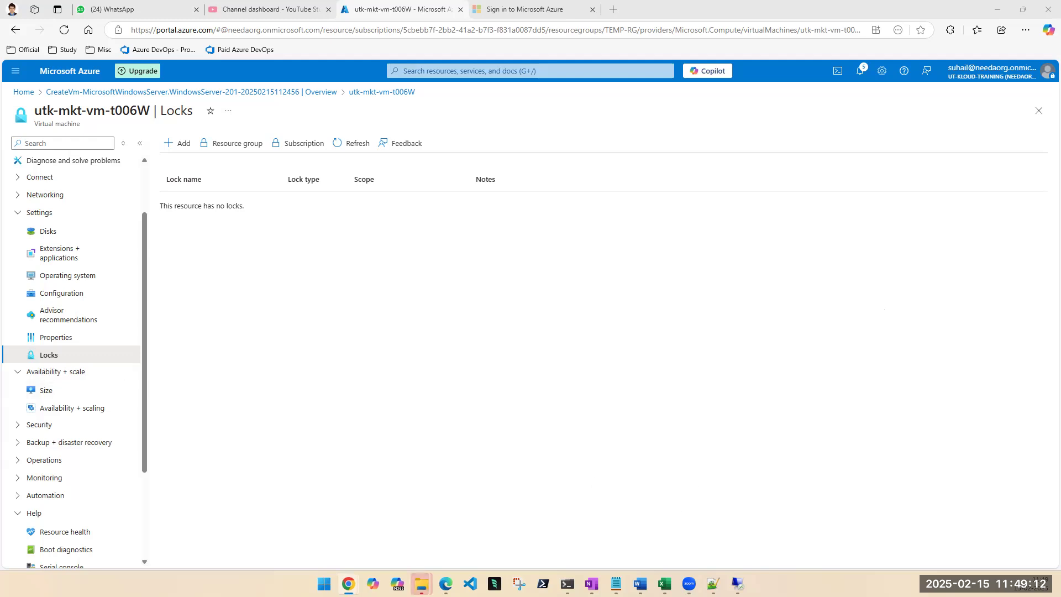
pyautogui.click(376, 380)
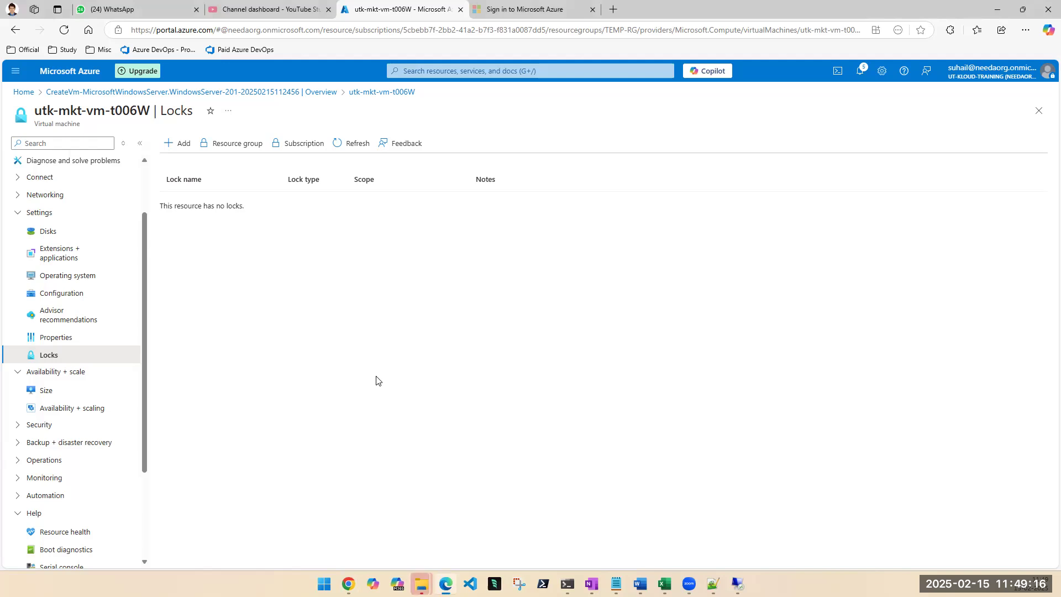
pyautogui.moveTo(421, 583)
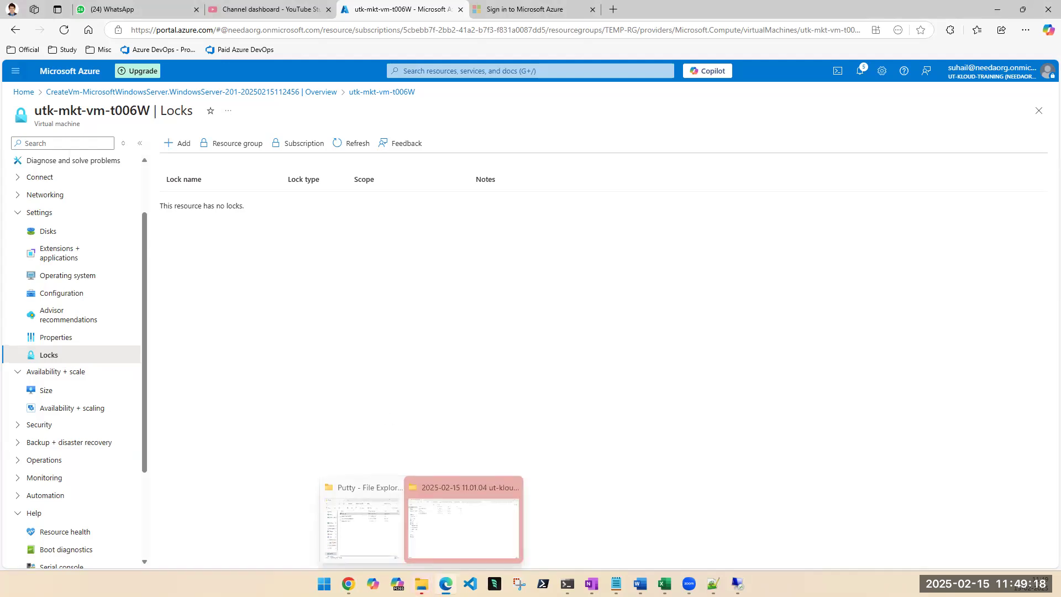
pyautogui.click(447, 551)
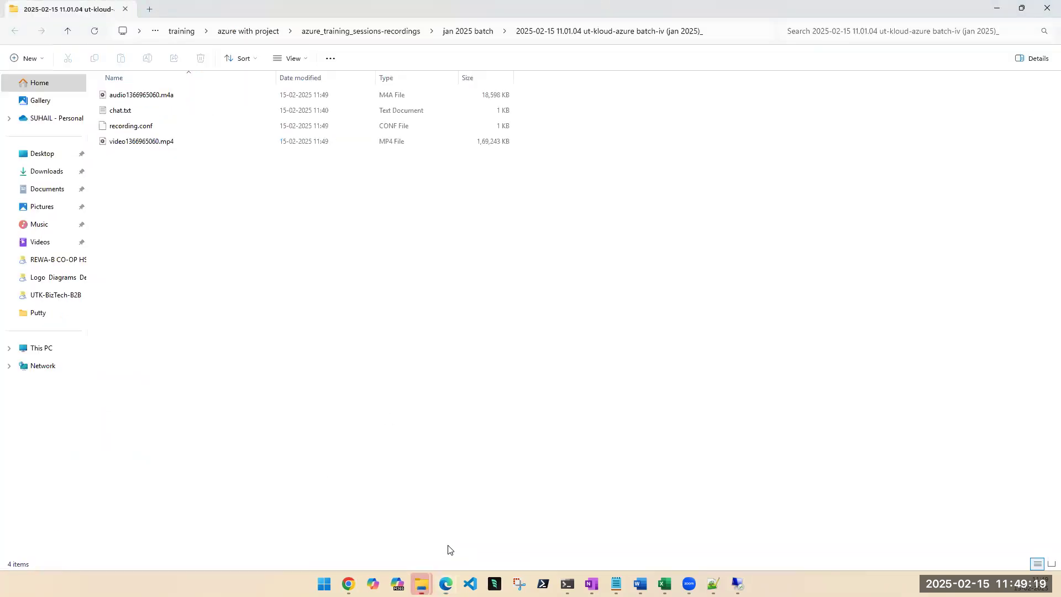
pyautogui.click(1029, 12)
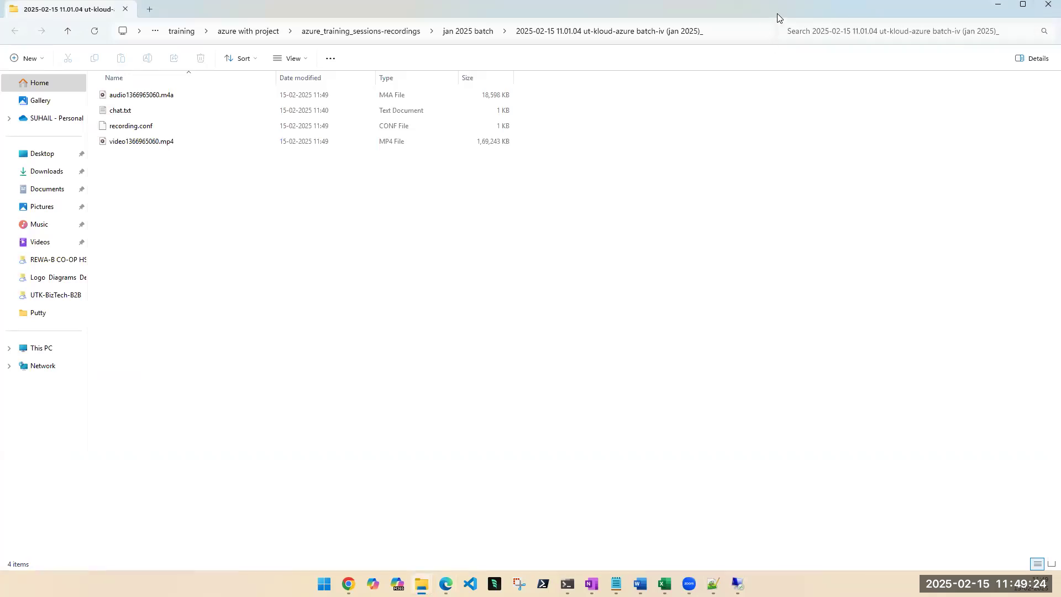
pyautogui.moveTo(776, 13); pyautogui.dragTo(32, 114)
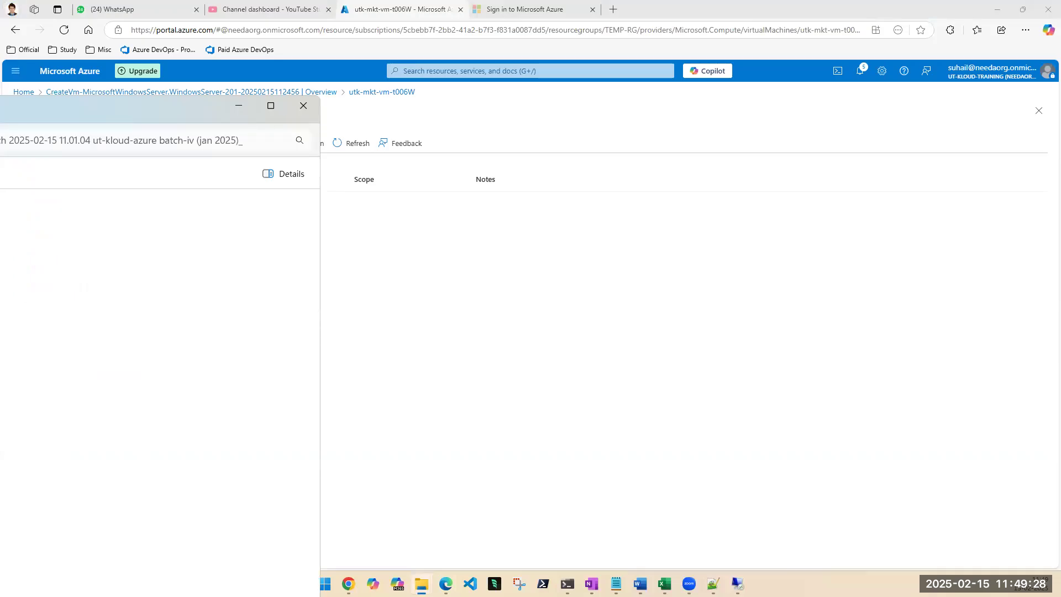
pyautogui.moveTo(0, 95); pyautogui.dragTo(22, 277)
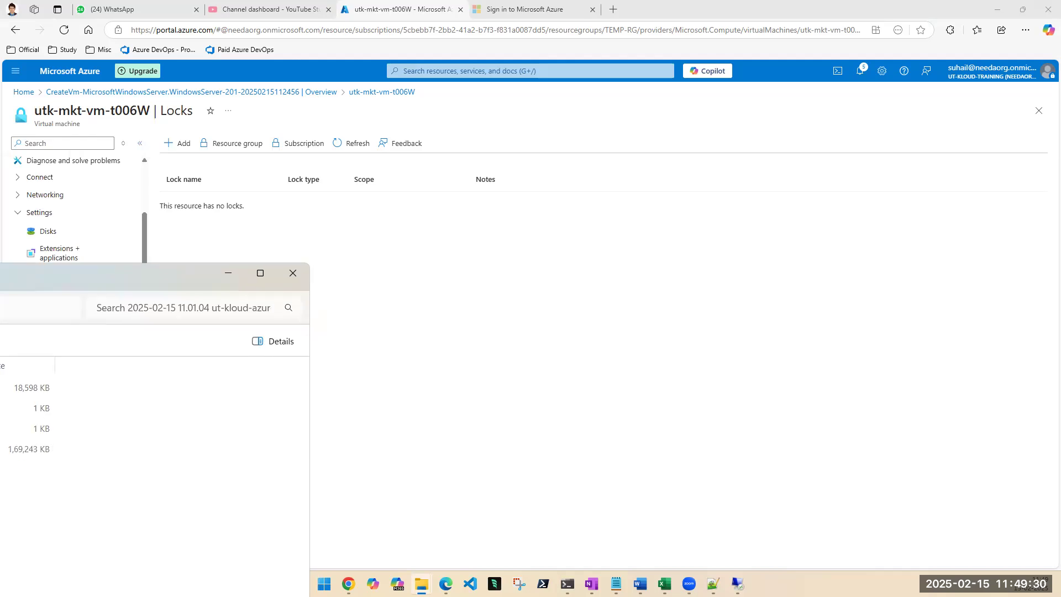
pyautogui.click(390, 414)
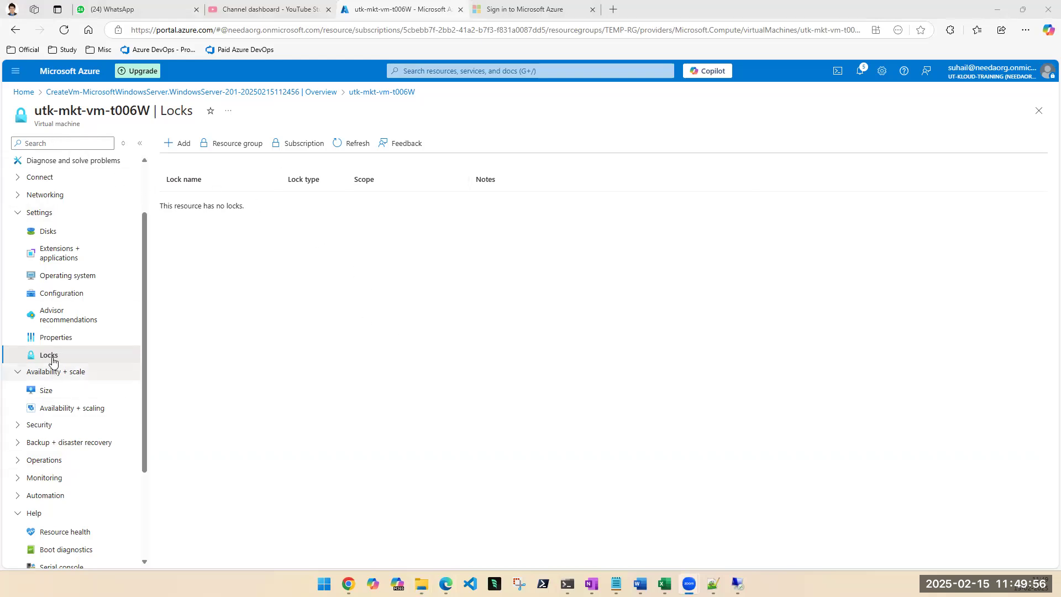
# Check the locks on the OS disk of the utk-mkt-vm-t006W virtual machine, and return to the machine's disks.
pyautogui.click(38, 235)
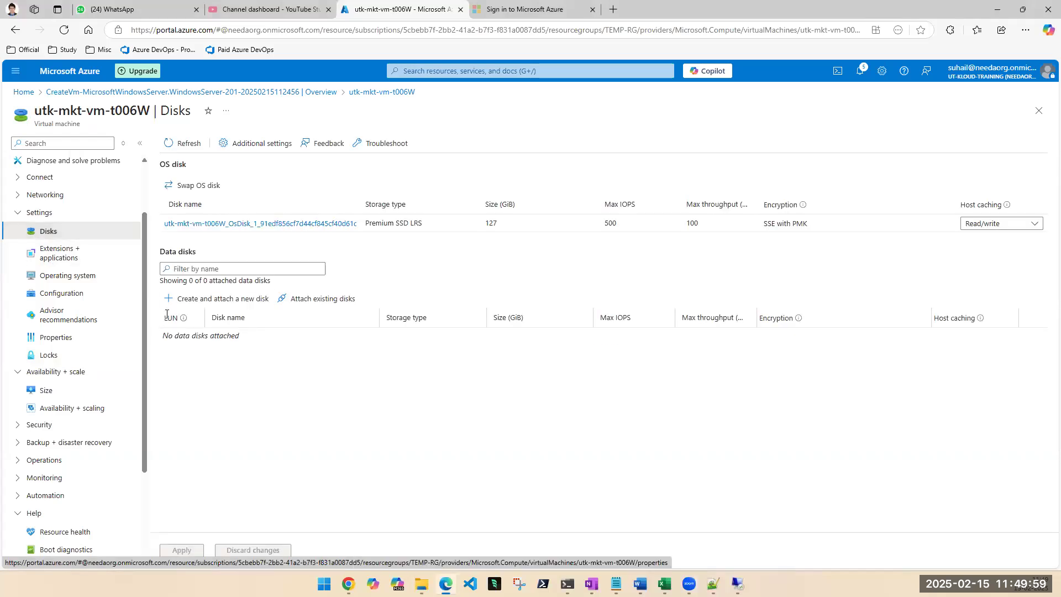
pyautogui.click(187, 224)
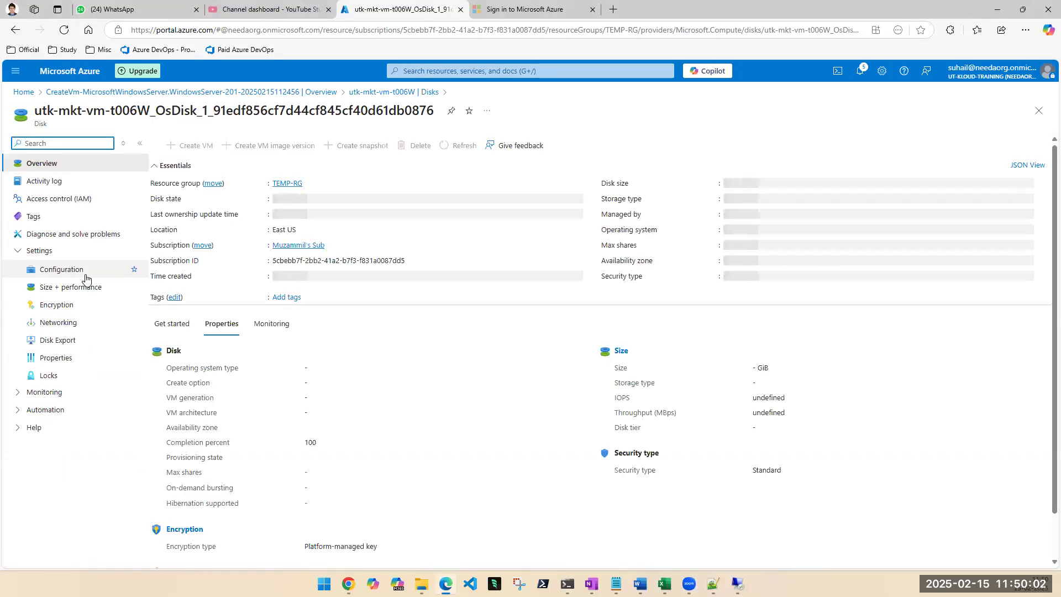
pyautogui.click(40, 376)
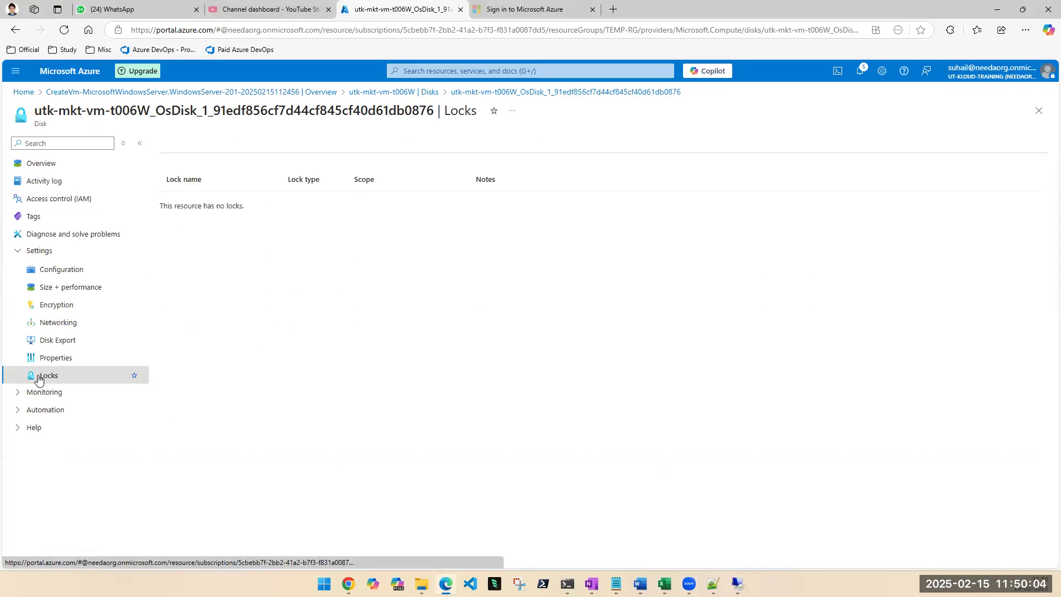
pyautogui.click(1038, 111)
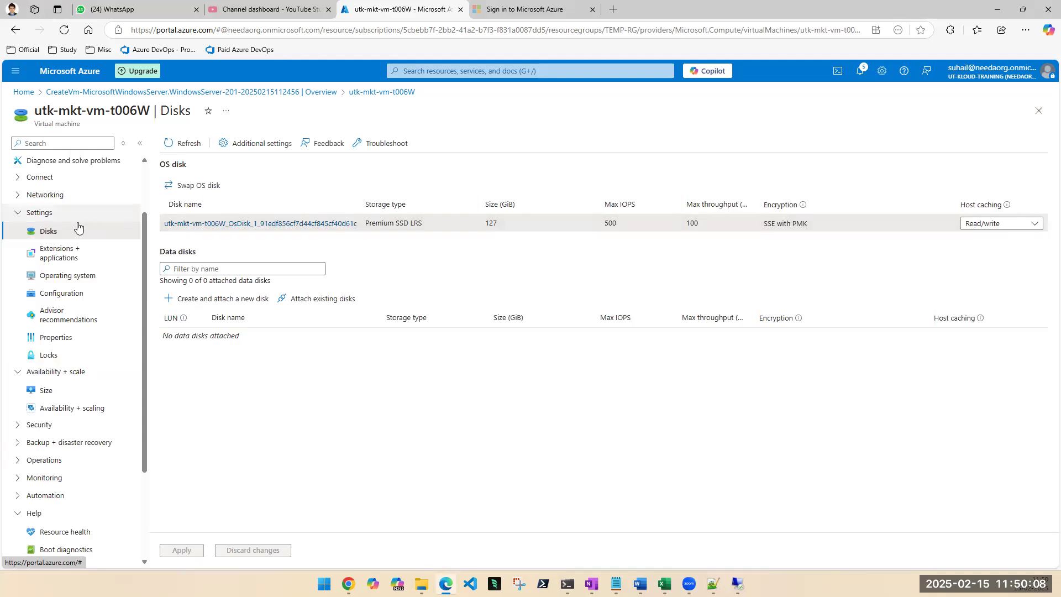
# Open the TEMP-RG resource group from the virtual machine's overview and view its locks.
pyautogui.scroll(2, 47, 199)
pyautogui.click(42, 163)
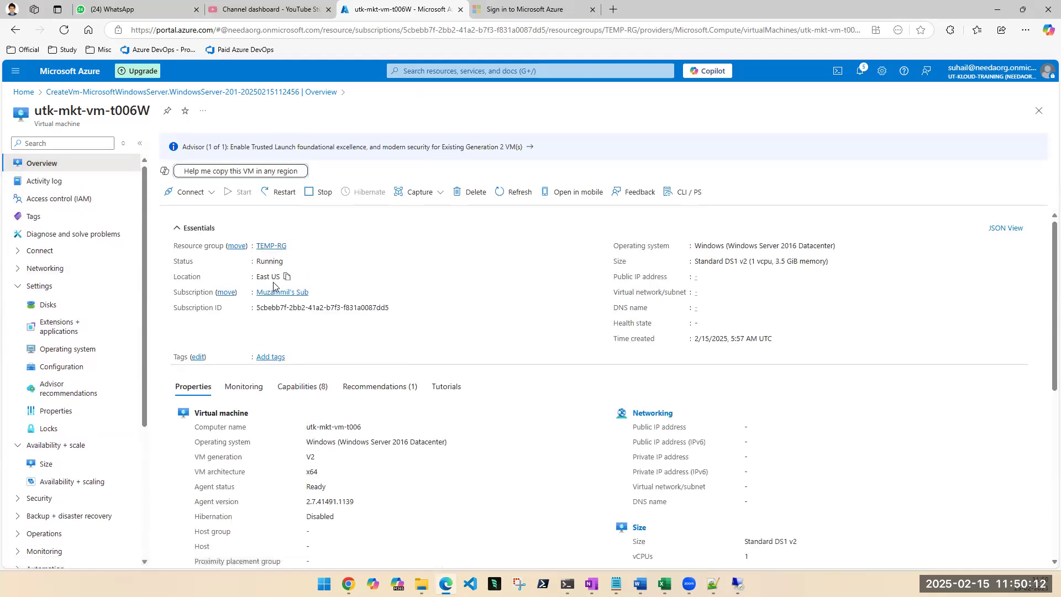
pyautogui.click(264, 245)
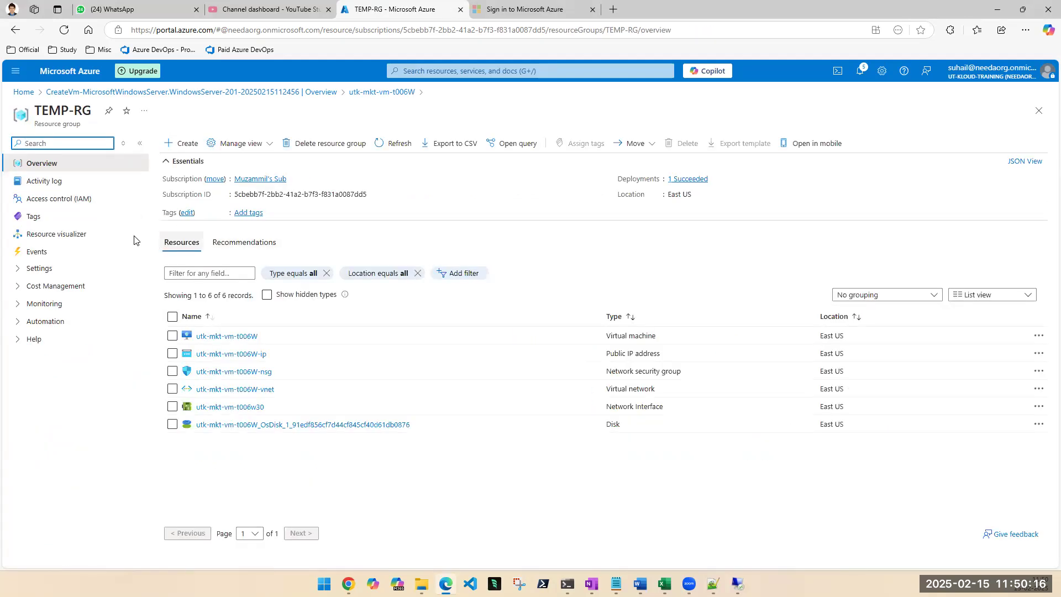
pyautogui.click(21, 304)
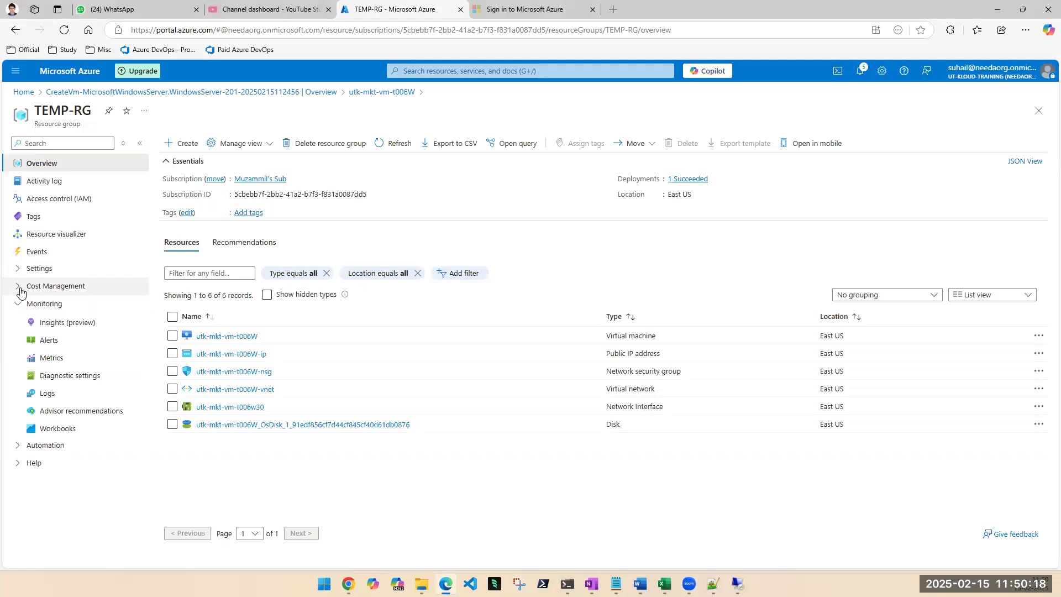
pyautogui.click(20, 268)
pyautogui.click(49, 376)
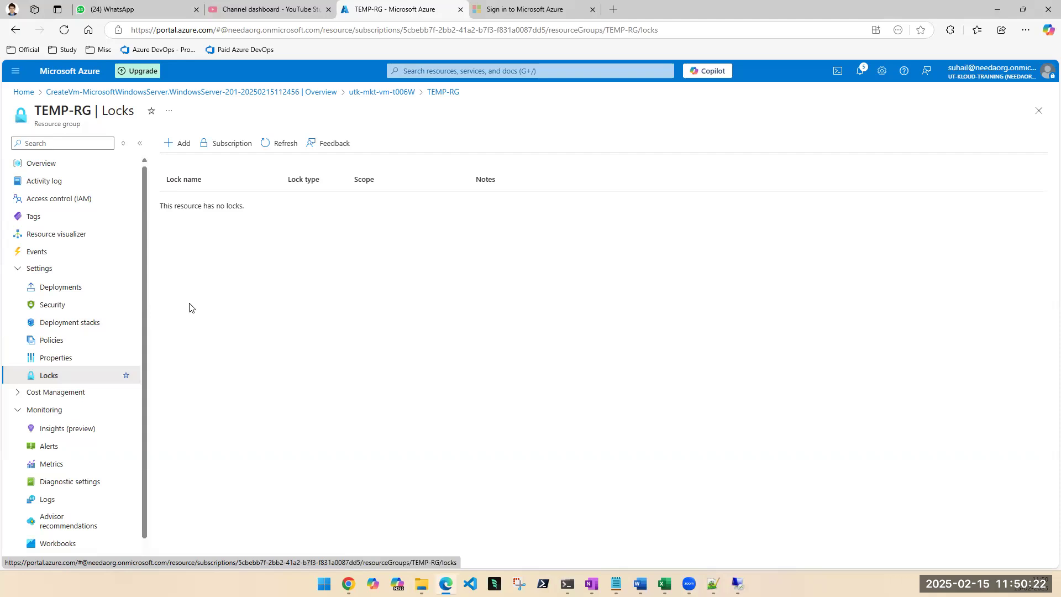
# Open the subscription from the list of subscriptions and view its resource locks.
pyautogui.click(511, 71)
pyautogui.click(529, 224)
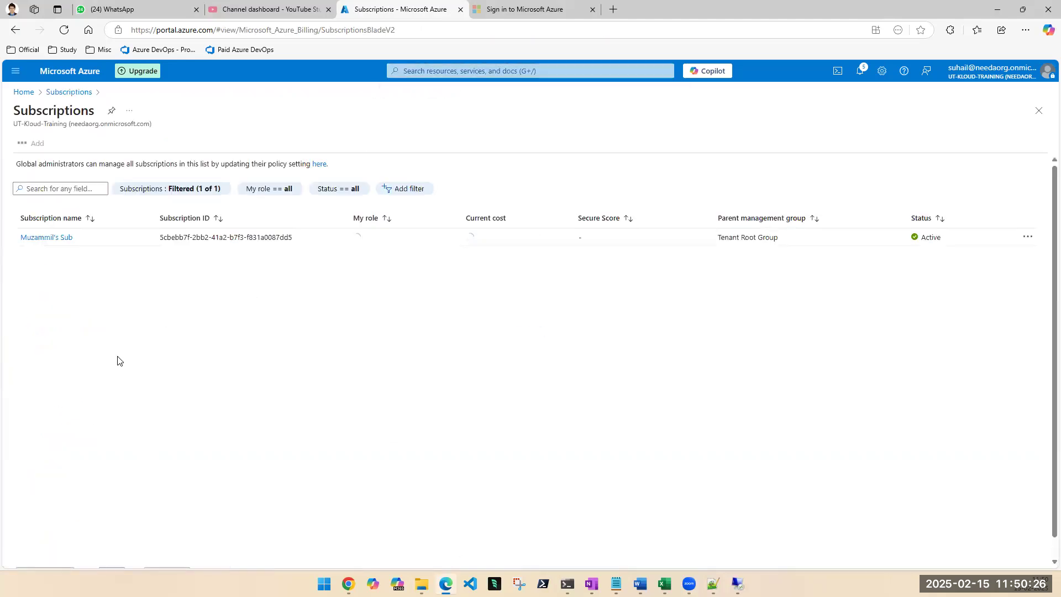
pyautogui.click(48, 239)
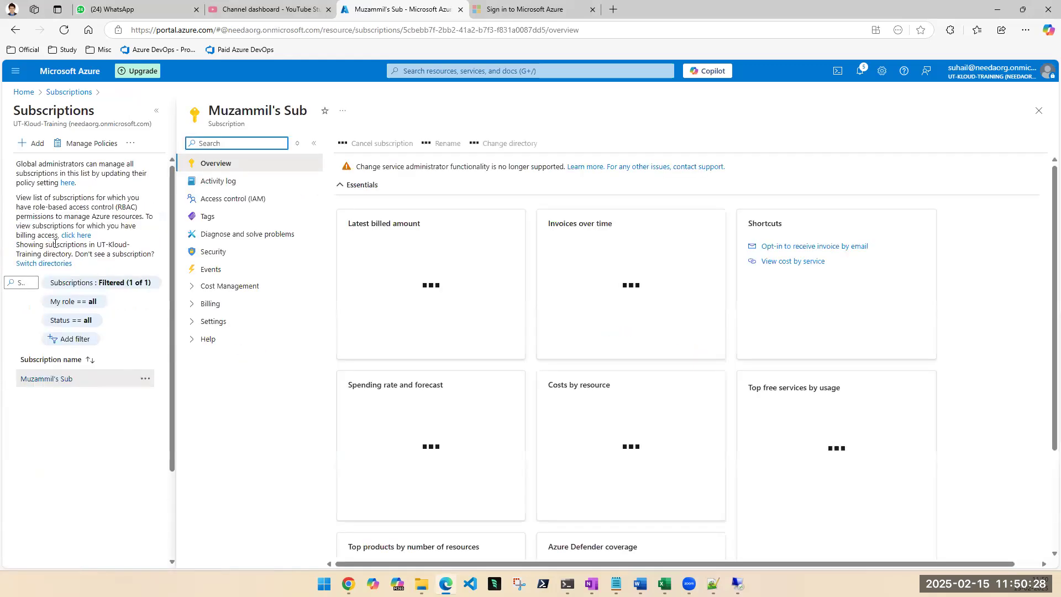
pyautogui.click(191, 327)
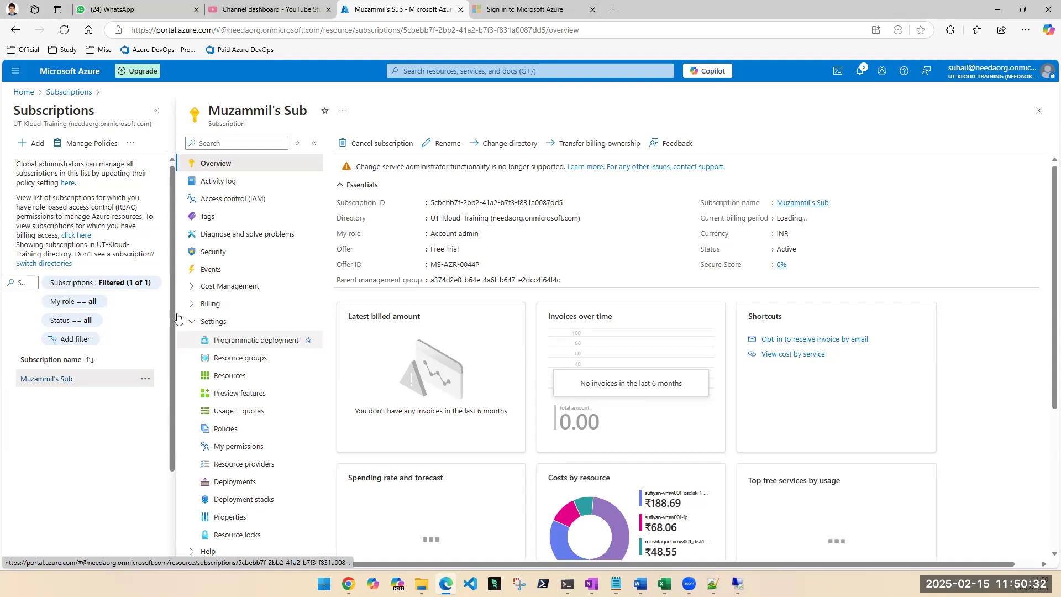
pyautogui.click(209, 303)
pyautogui.scroll(-1, 257, 469)
pyautogui.scroll(-1, 249, 474)
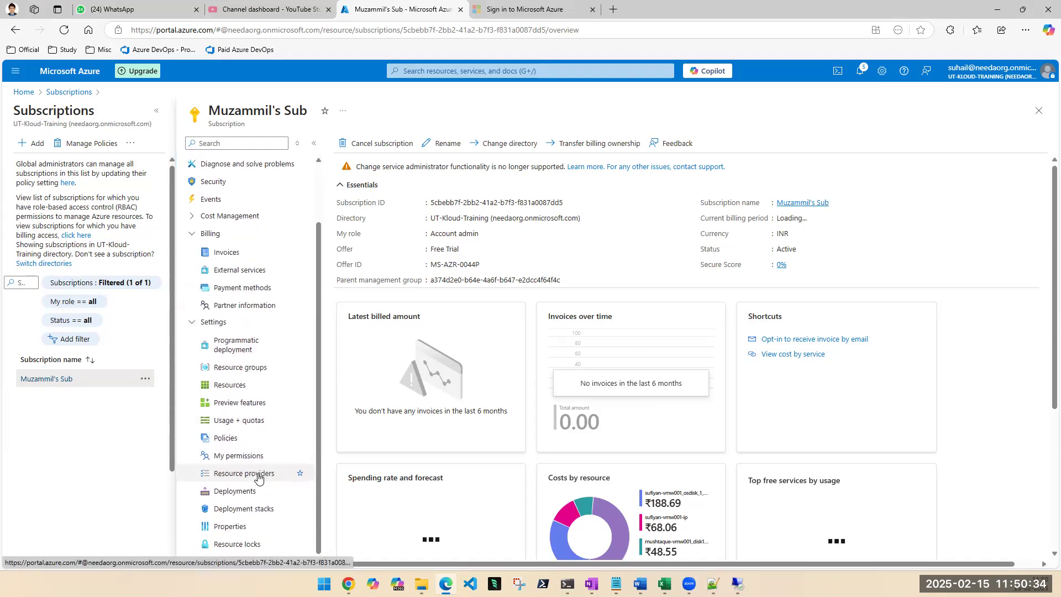
pyautogui.click(242, 543)
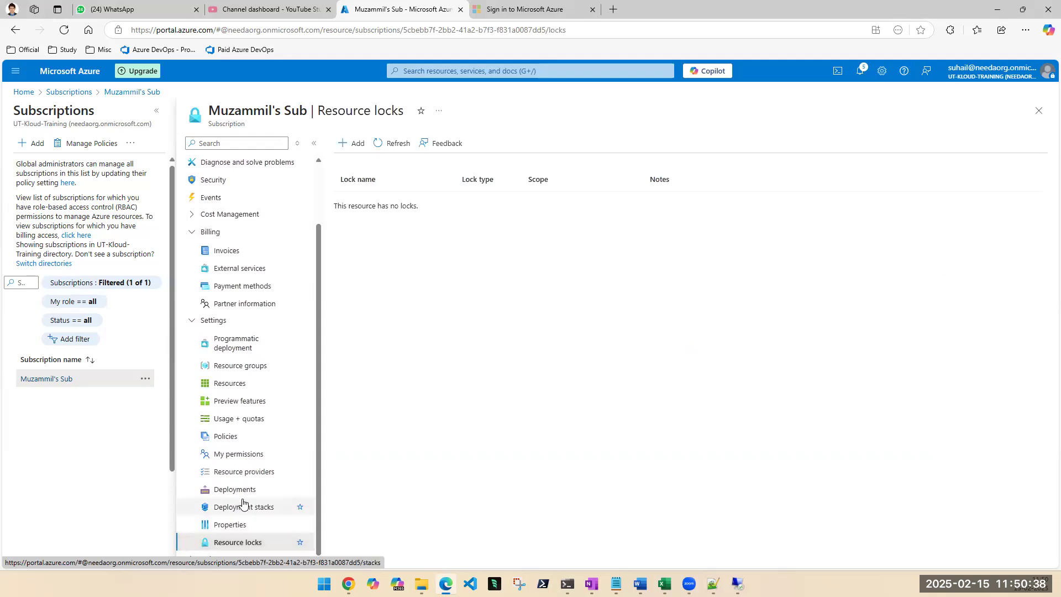
# Look at the form for adding a subscription-level lock, cancel it and close the subscription.
pyautogui.click(353, 144)
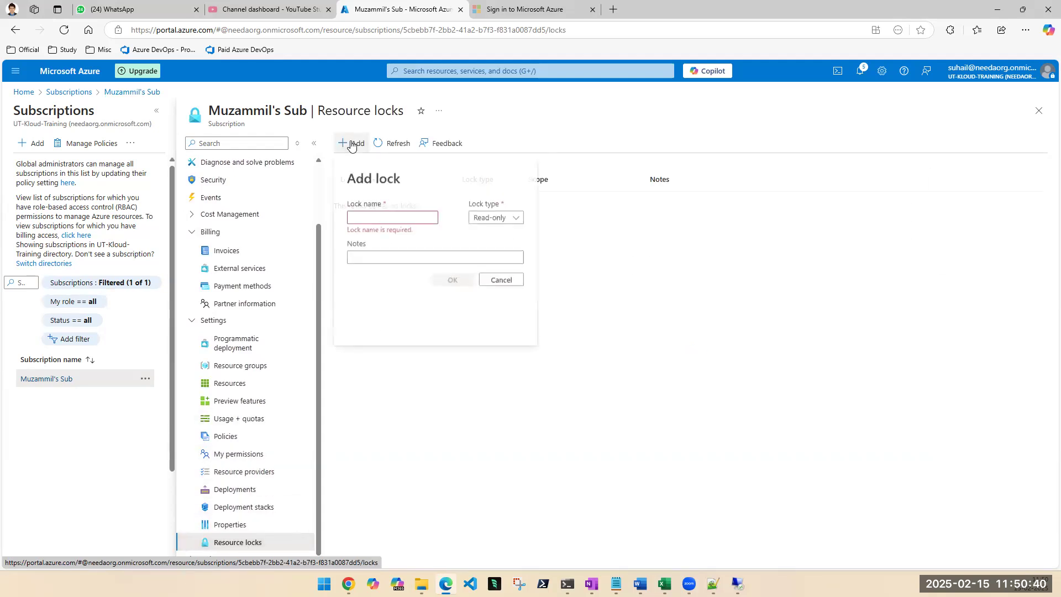
pyautogui.click(511, 280)
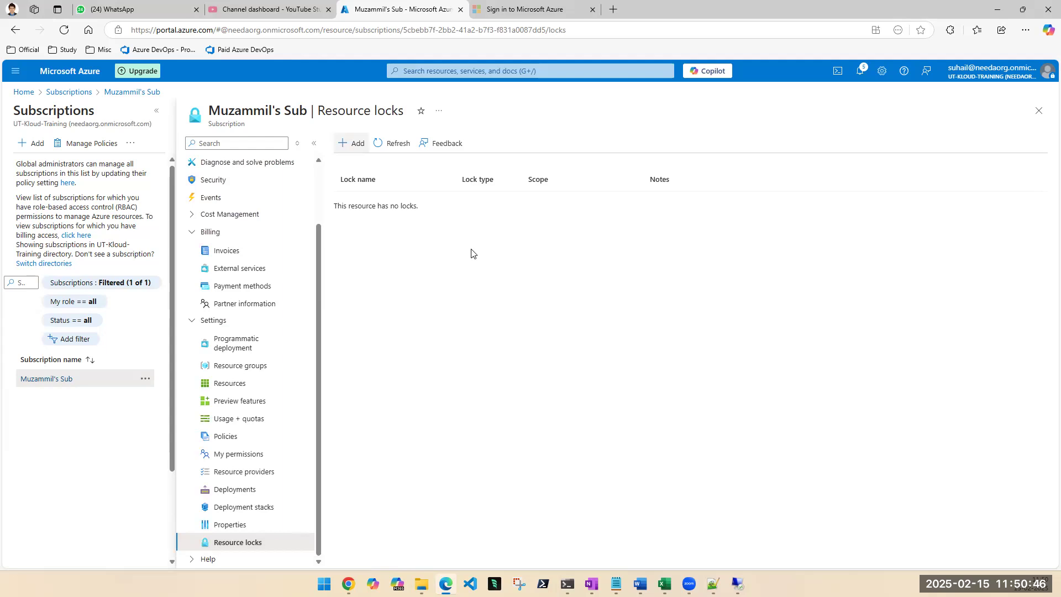
pyautogui.click(1038, 113)
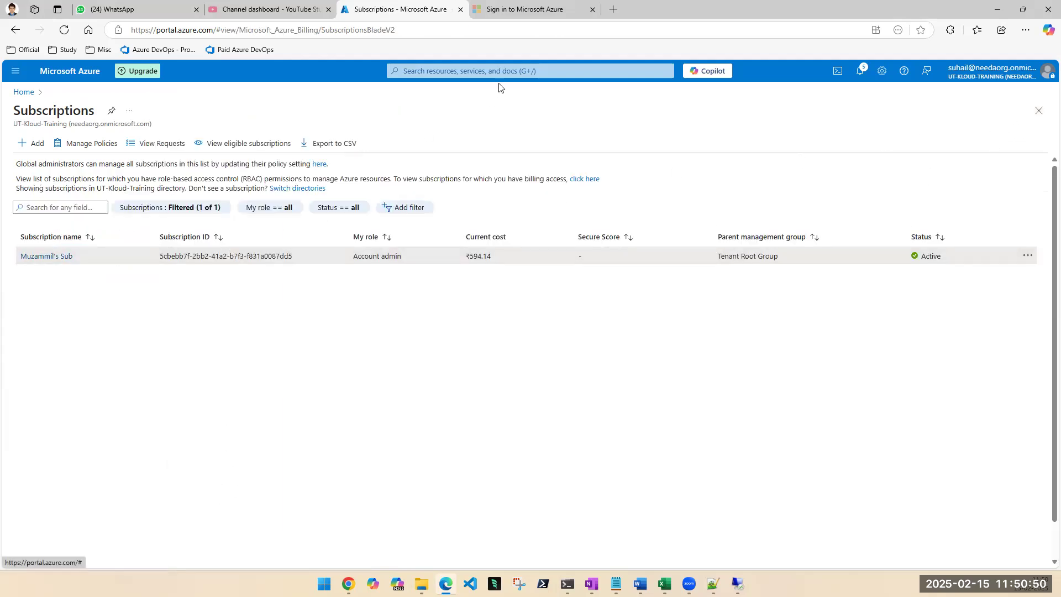
# Open utk-mkt-vm-t006W from the list of virtual machines, view its locks and return to the list.
pyautogui.click(500, 69)
pyautogui.click(474, 237)
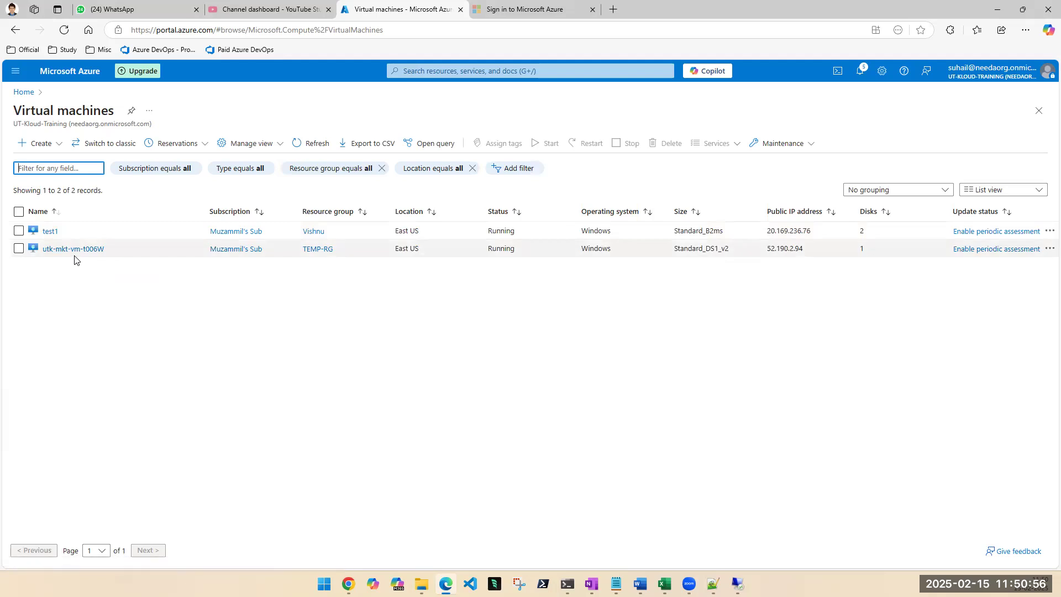
pyautogui.click(78, 249)
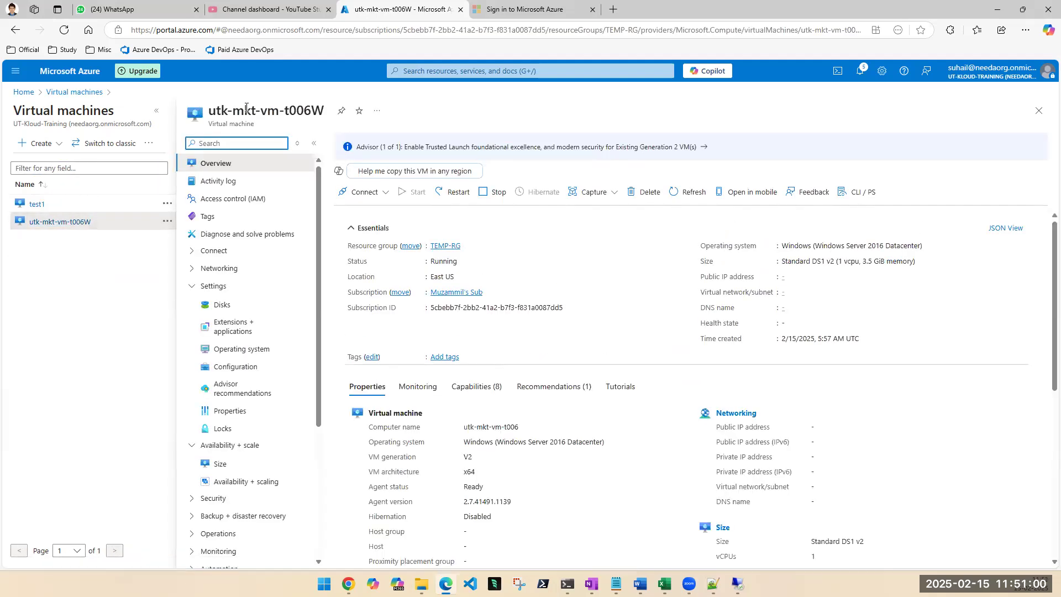
pyautogui.click(156, 110)
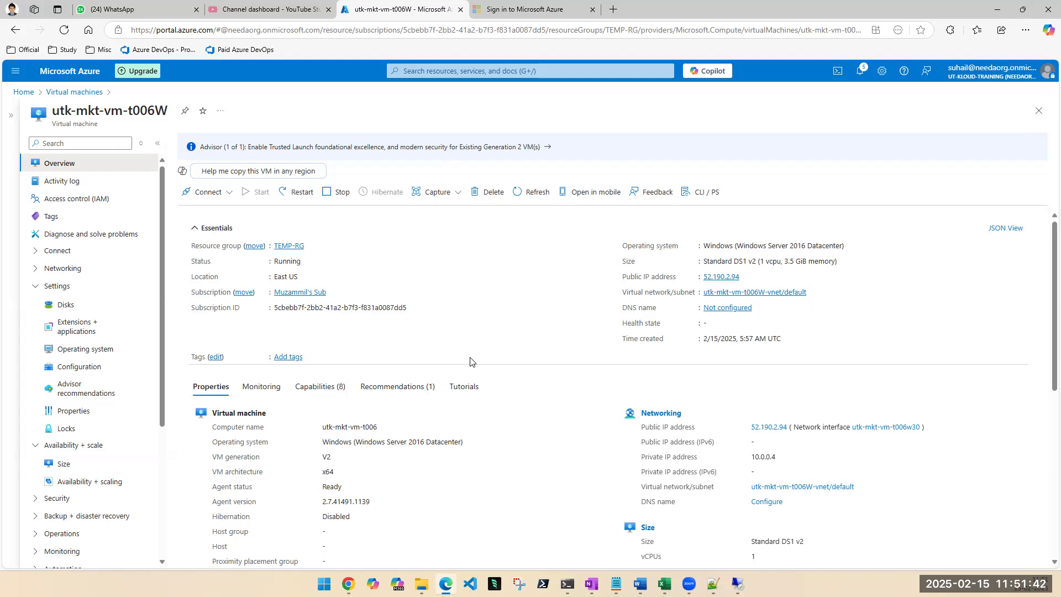
pyautogui.click(73, 429)
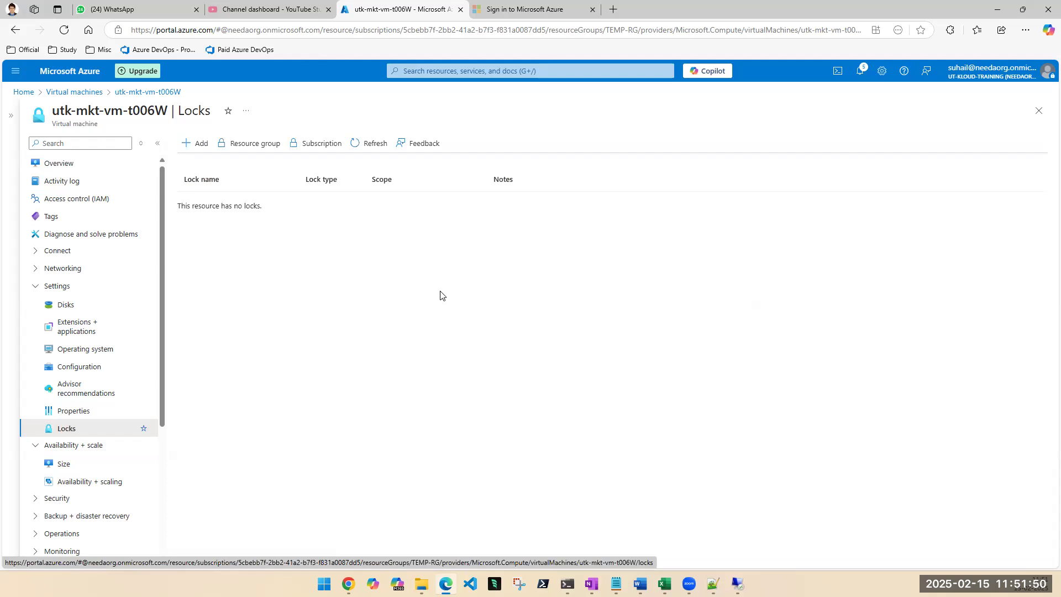
pyautogui.click(1036, 117)
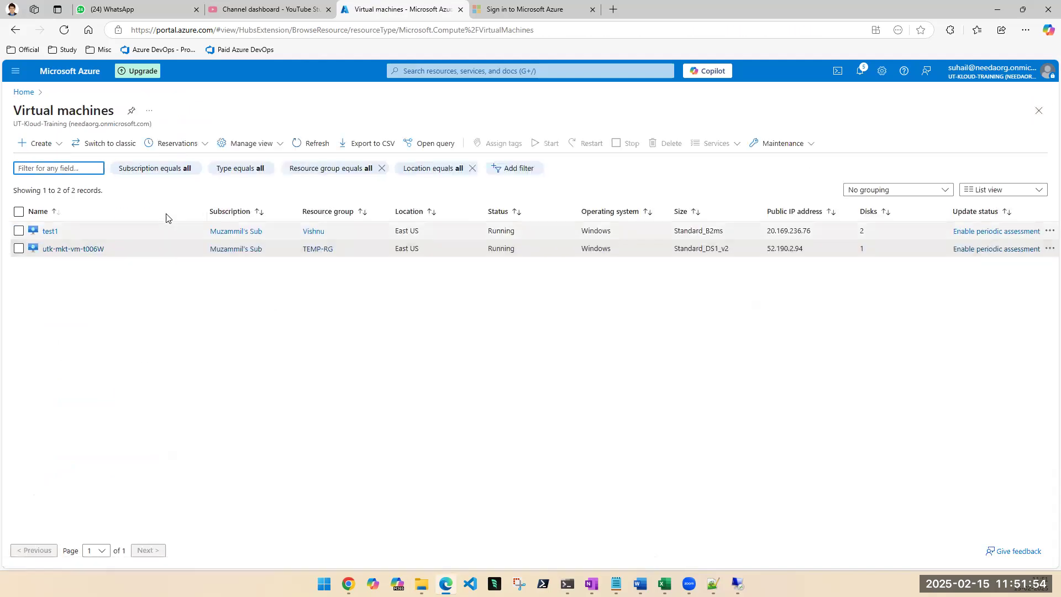
# Add a Read-only lock named RO without notes to the TEMP-RG resource group and return to the list of virtual machines.
pyautogui.click(318, 250)
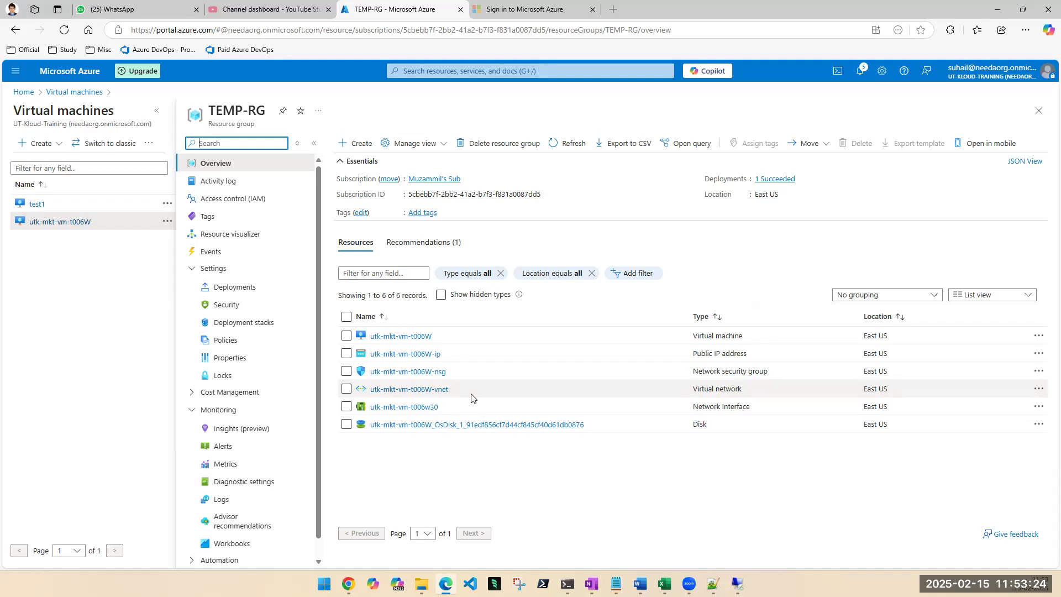
pyautogui.click(217, 376)
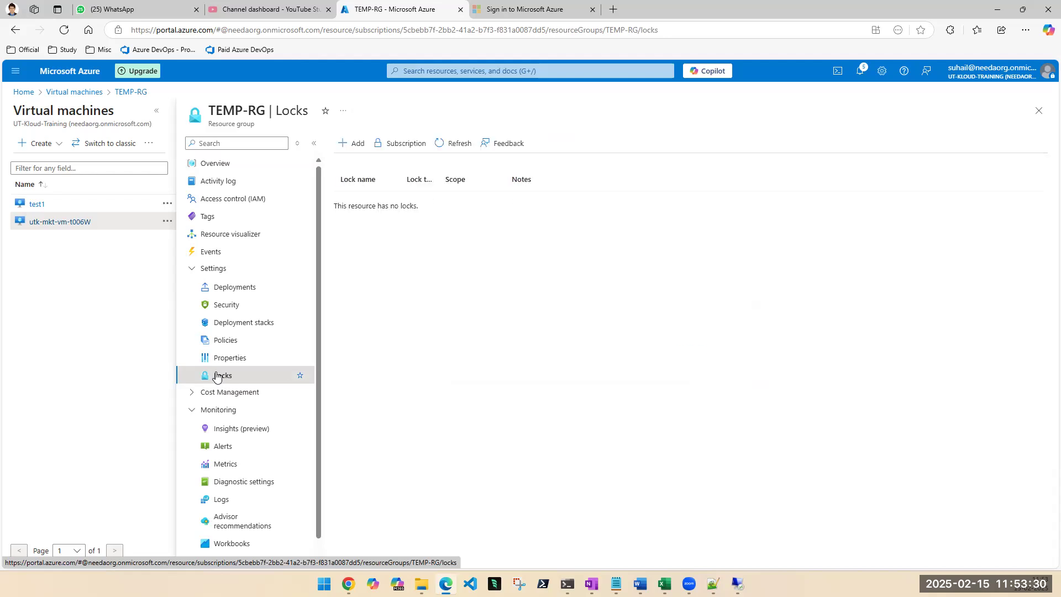
pyautogui.click(348, 149)
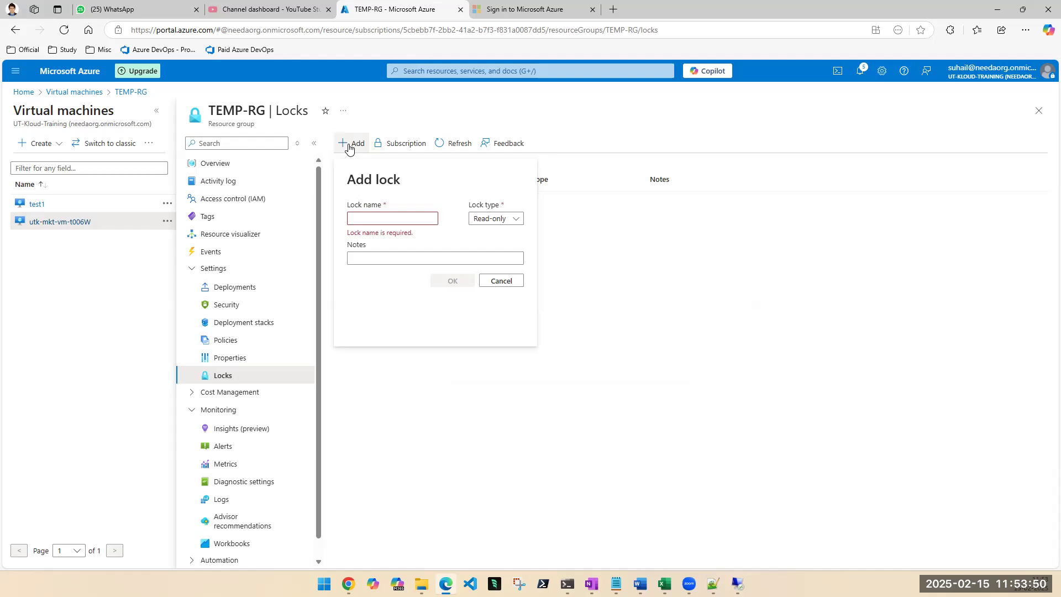
pyautogui.click(518, 221)
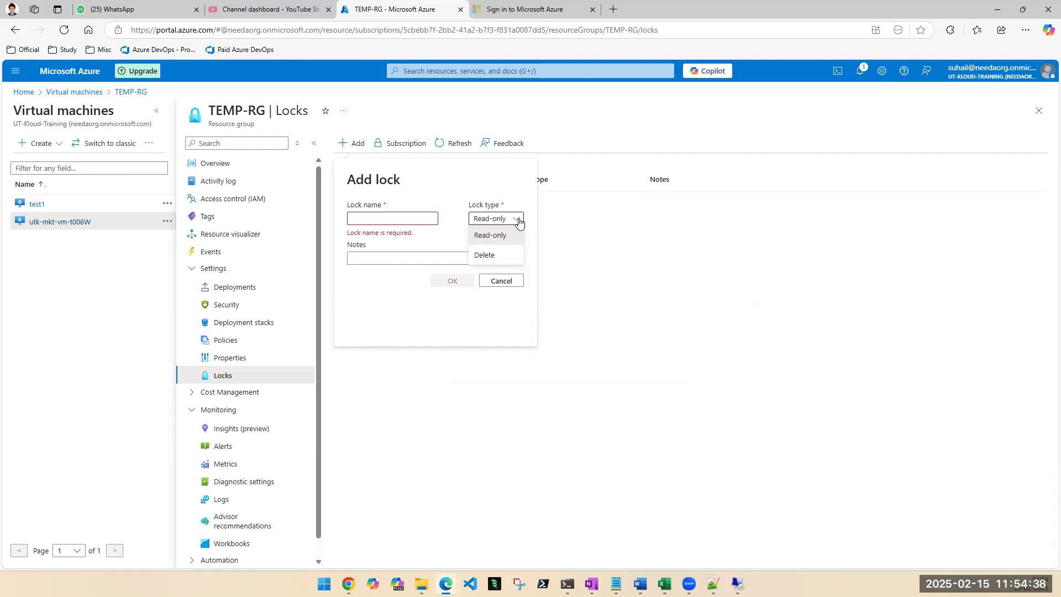
pyautogui.click(499, 237)
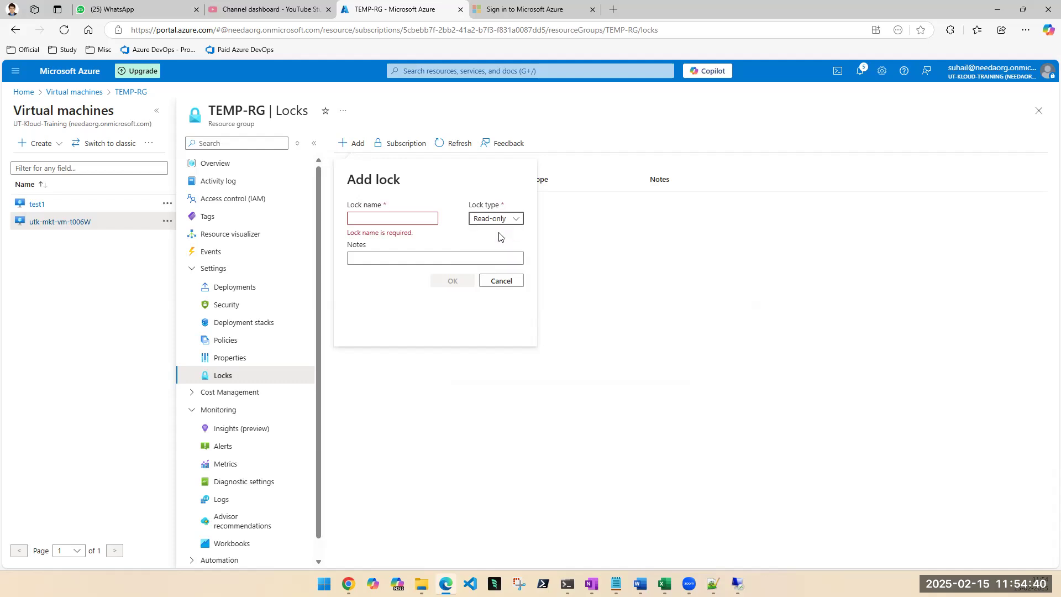
pyautogui.click(384, 217)
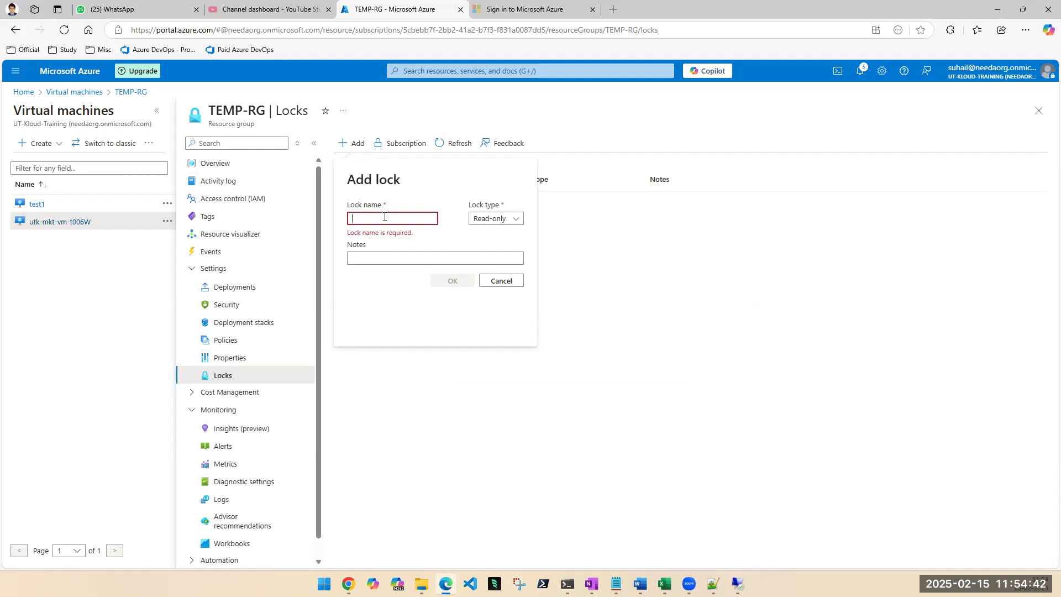
pyautogui.write('RO')
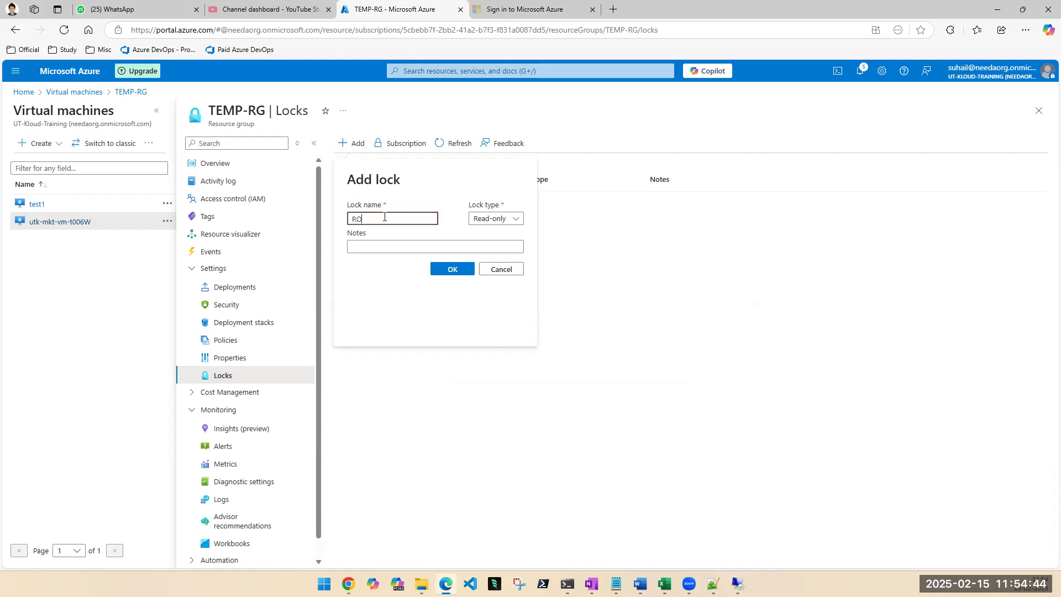
pyautogui.click(405, 243)
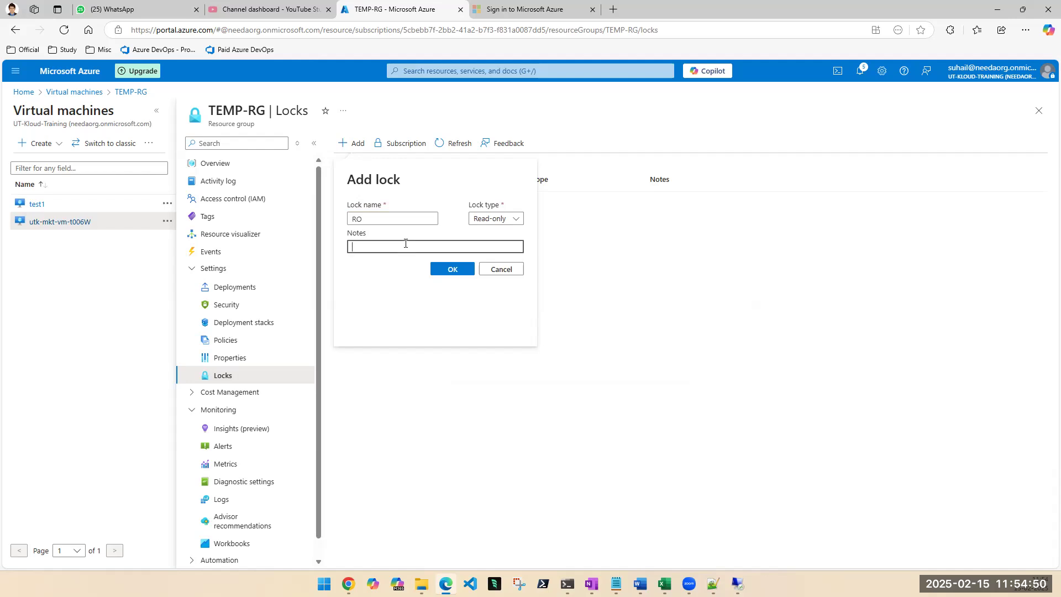
pyautogui.click(440, 272)
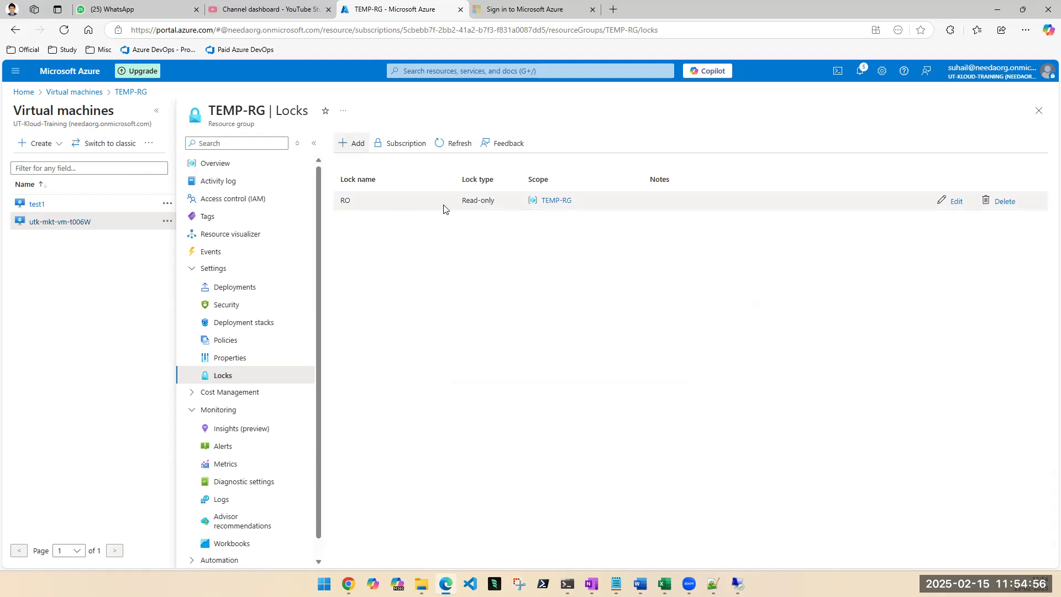
pyautogui.click(1039, 111)
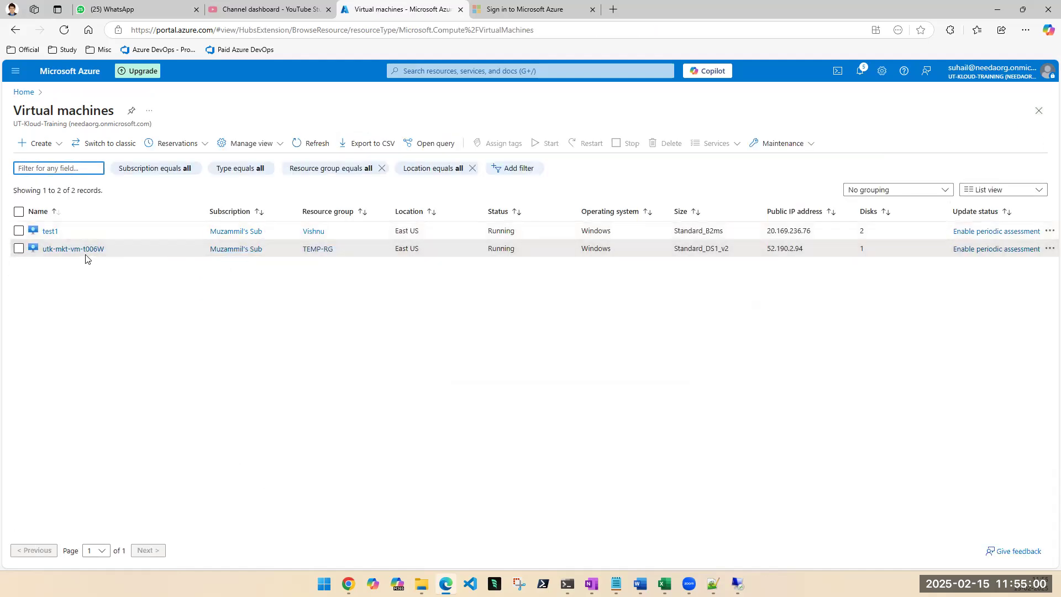
# Open utk-mkt-vm-t006W from the TEMP-RG resource group, view the locks that apply to it and return to the group.
pyautogui.click(324, 254)
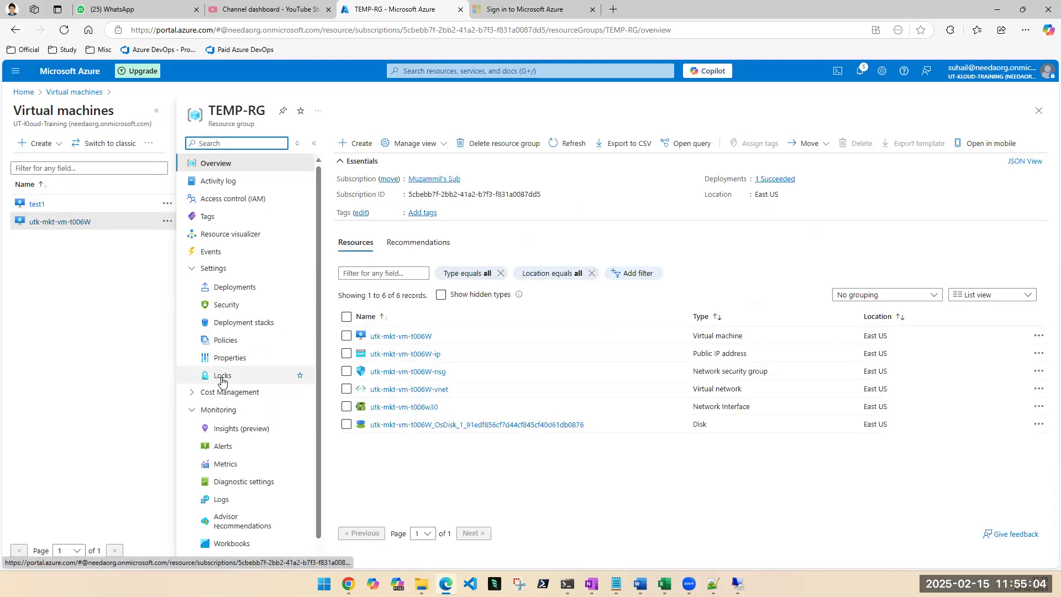
pyautogui.click(396, 337)
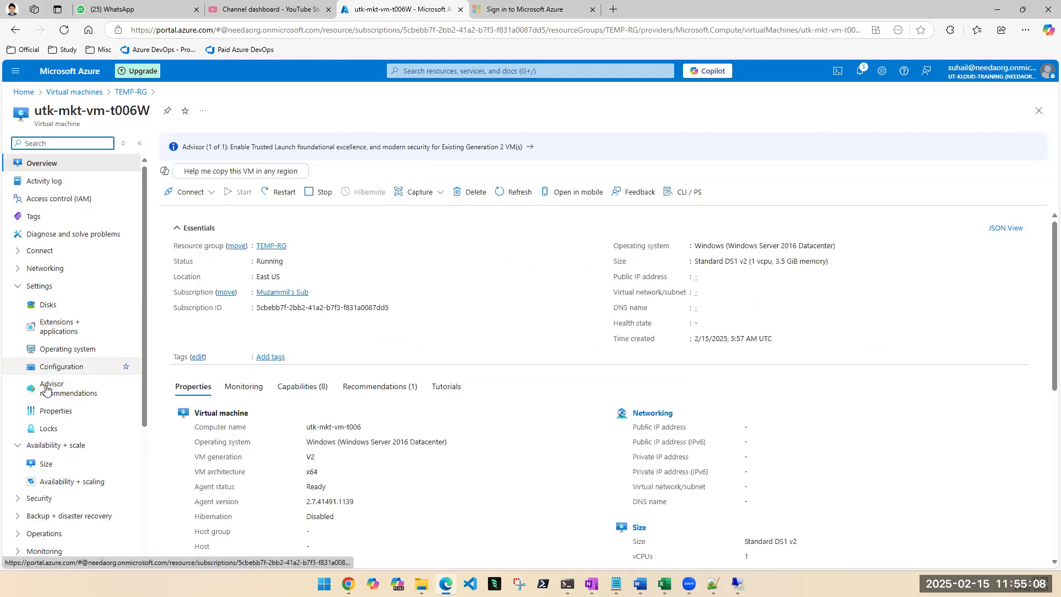
pyautogui.click(46, 426)
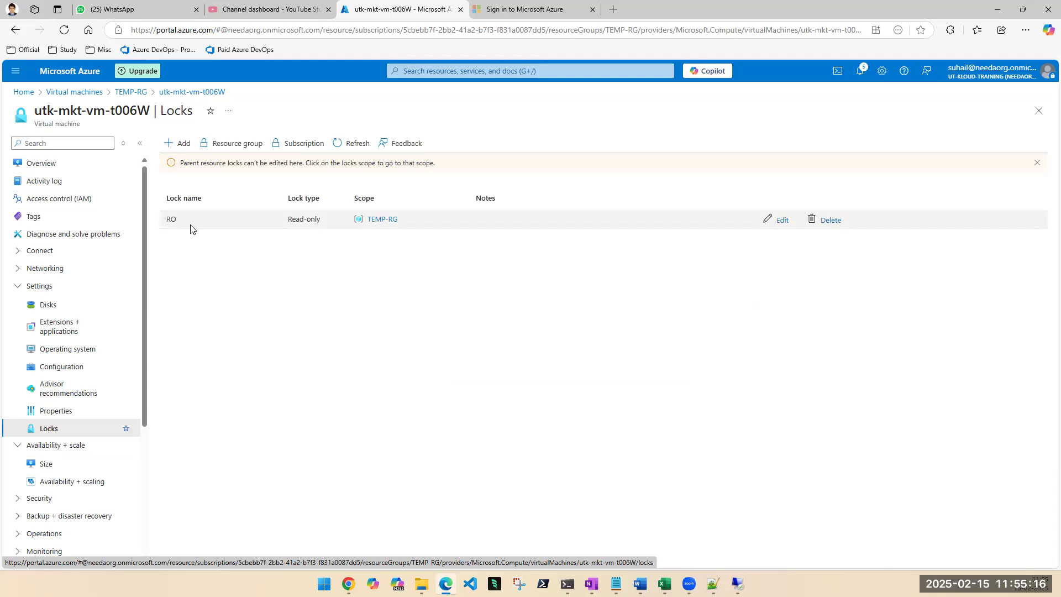
pyautogui.tripleClick(56, 126)
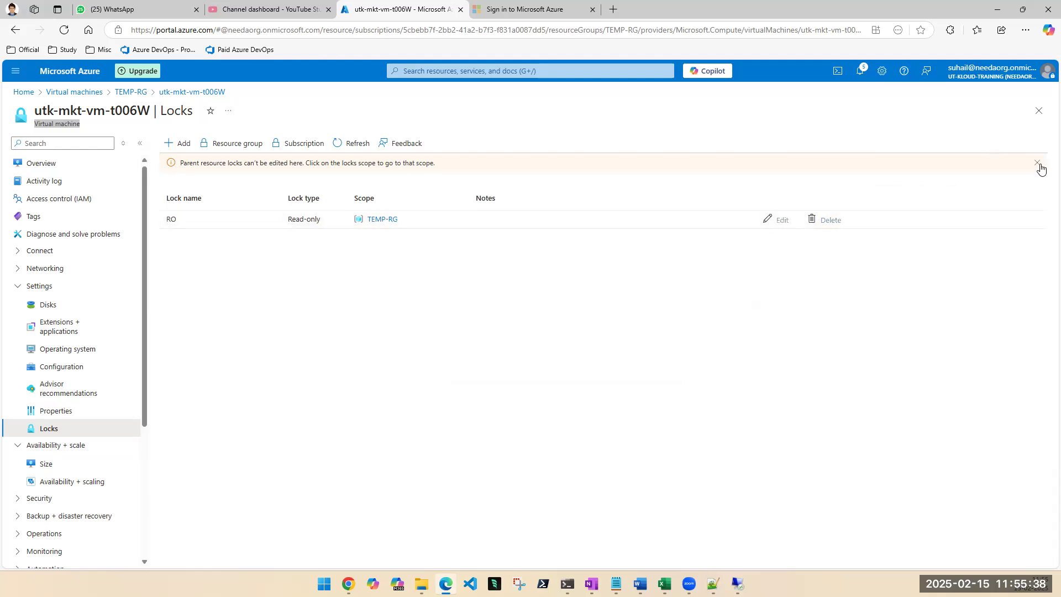
pyautogui.click(1038, 110)
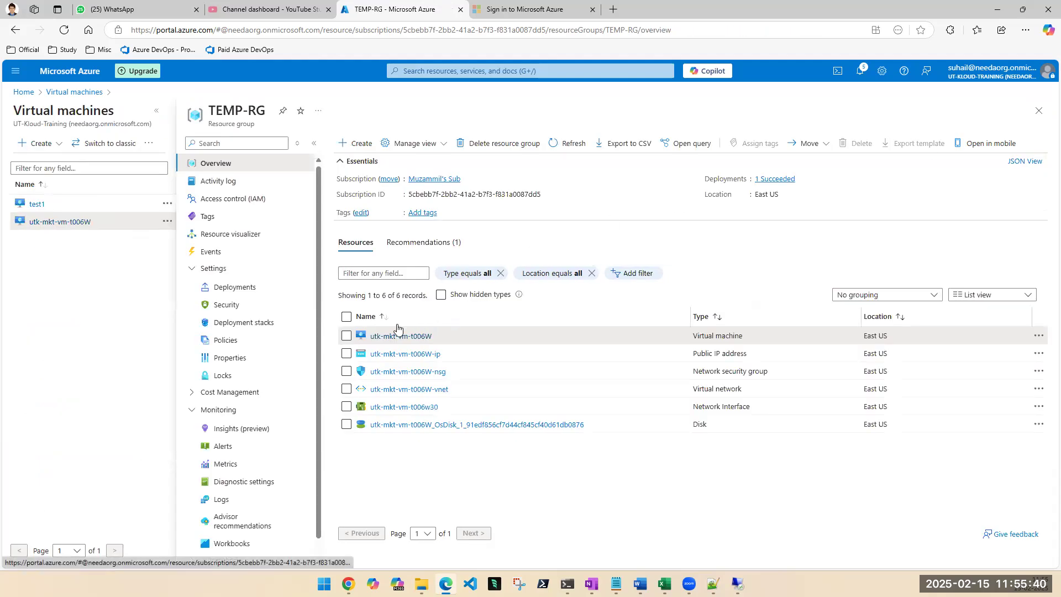
# Try to delete all resources in TEMP-RG with force delete for virtual machines, entering "delete" as the confirmation.
pyautogui.click(346, 316)
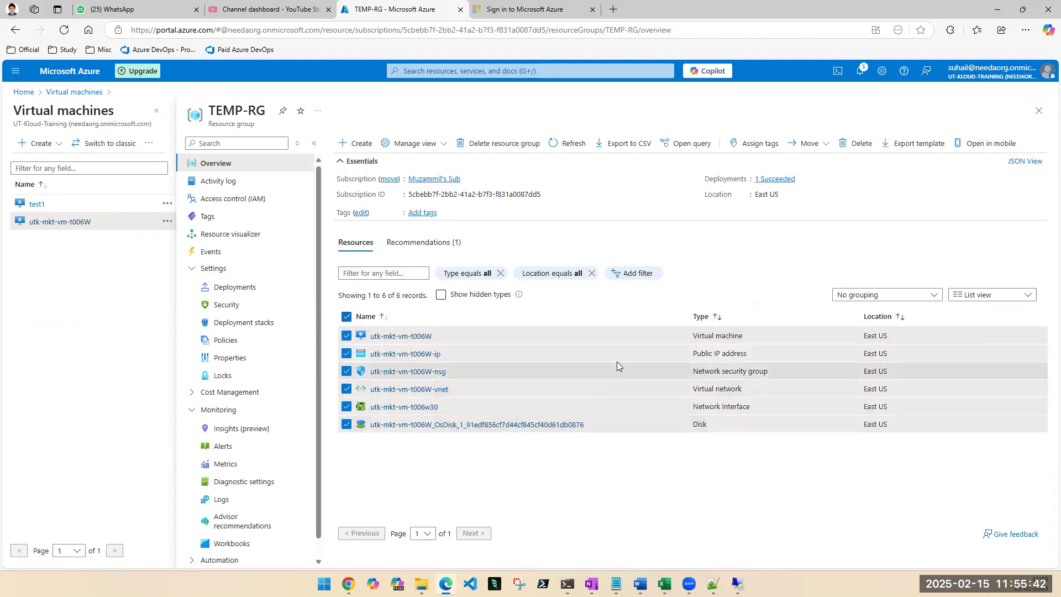
pyautogui.click(865, 144)
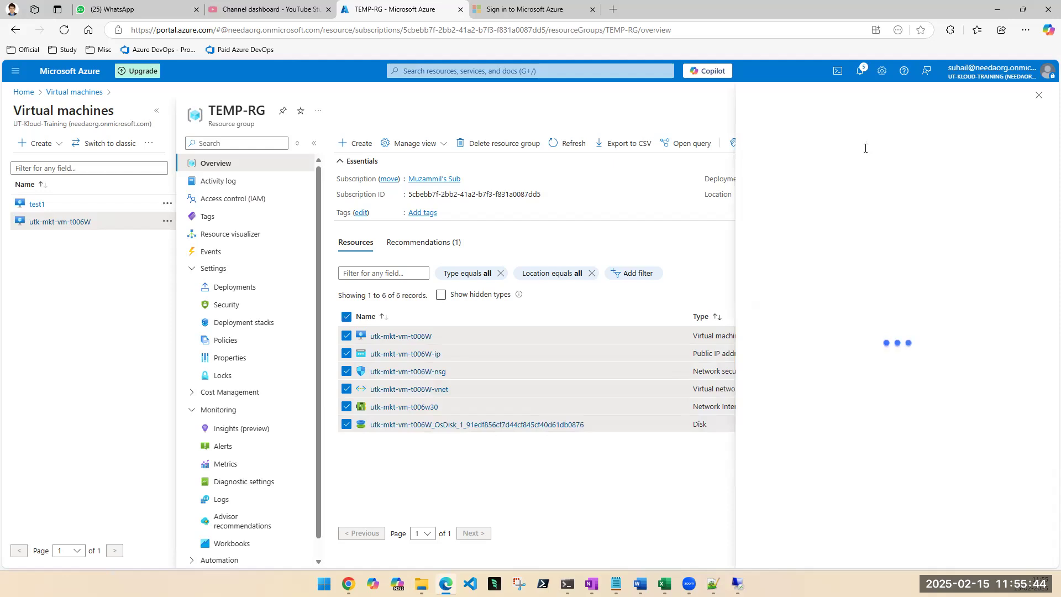
pyautogui.click(751, 495)
pyautogui.doubleClick(778, 514)
pyautogui.hotkey('ctrl', 'c')
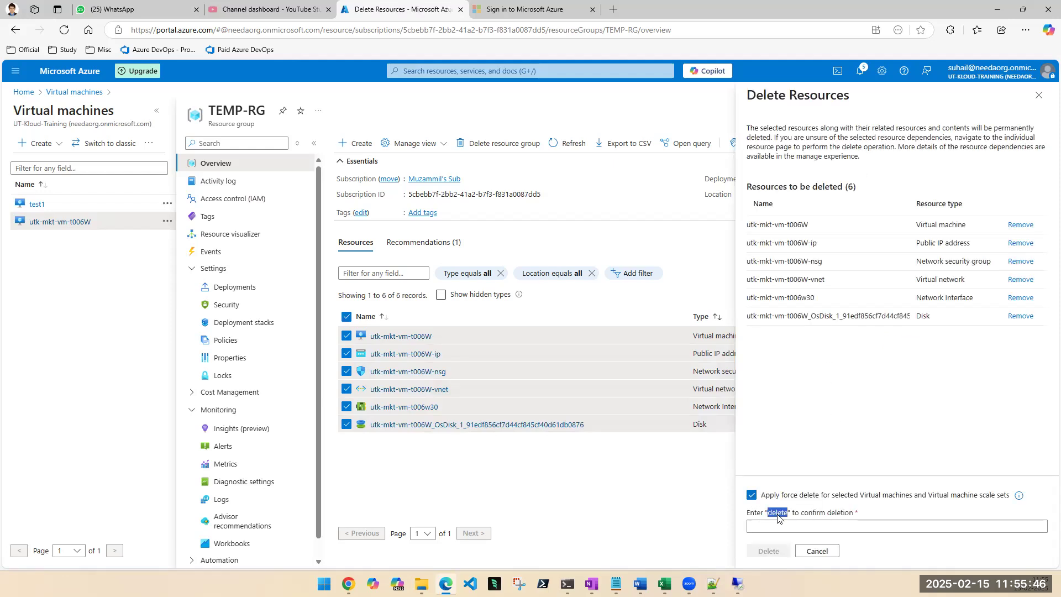
pyautogui.click(776, 524)
pyautogui.hotkey('ctrl', 'v')
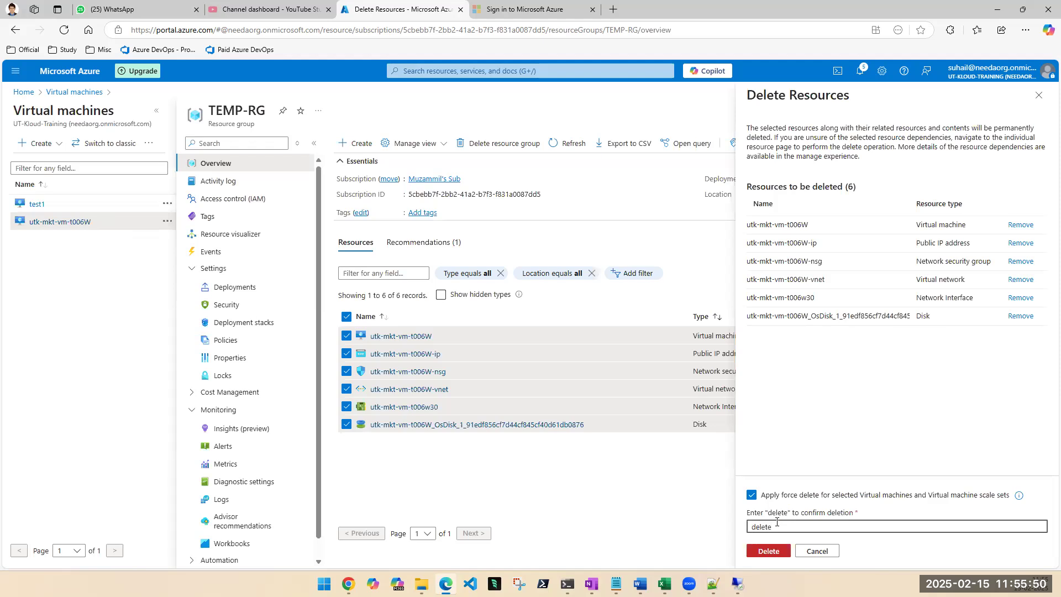
pyautogui.click(767, 551)
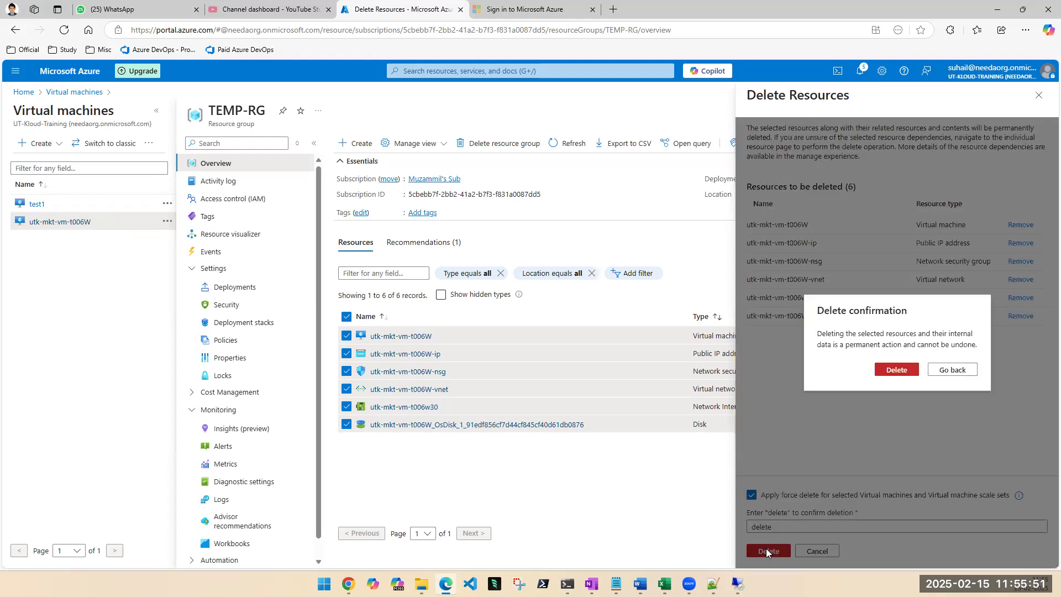
pyautogui.click(896, 369)
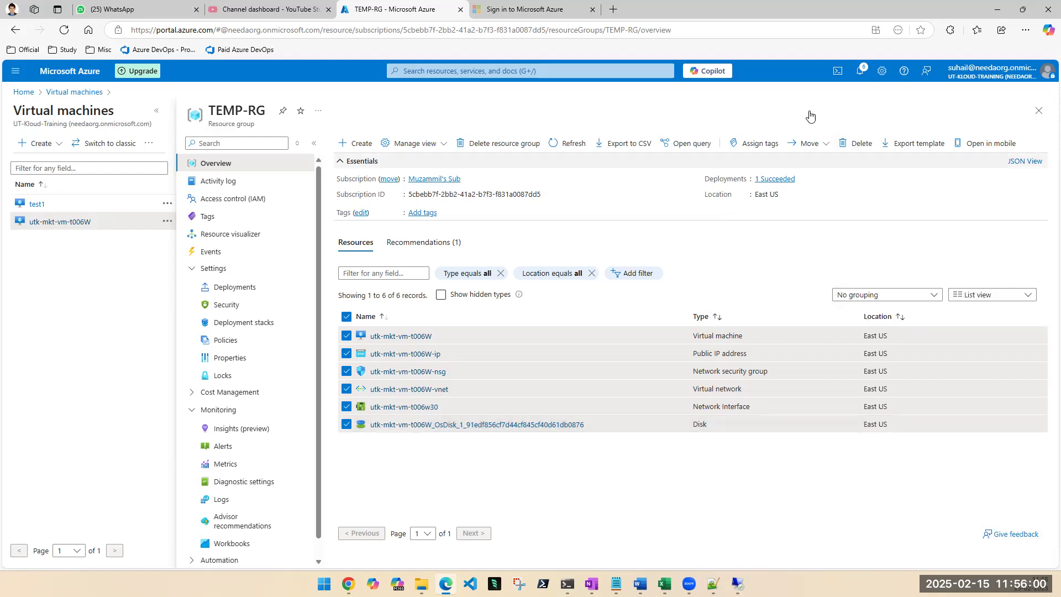
# Read the notification details for the delete command on the TEMP-RG resources and close the notifications.
pyautogui.click(859, 72)
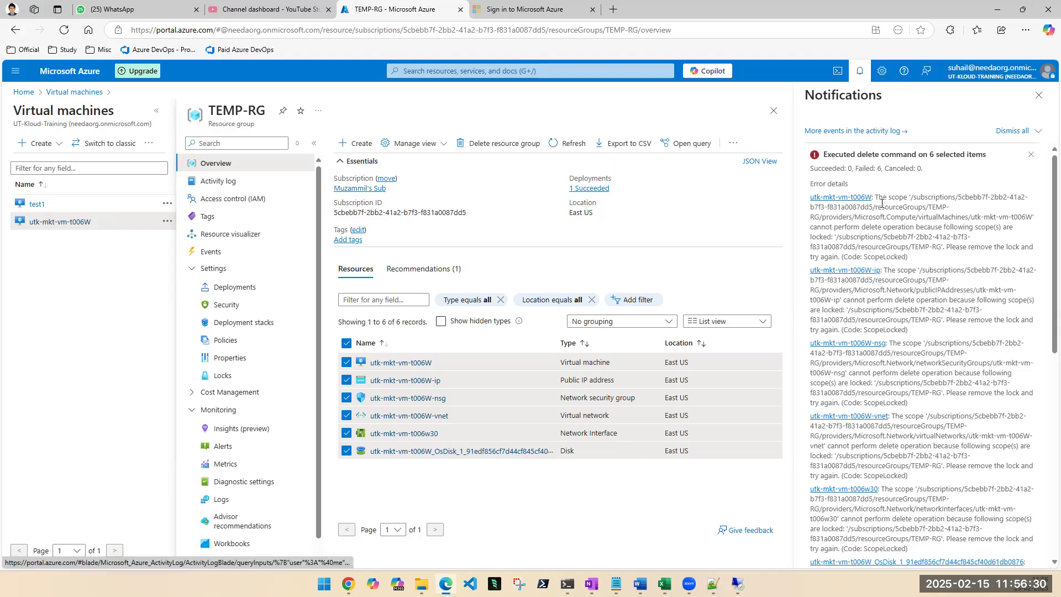
pyautogui.moveTo(878, 197); pyautogui.dragTo(947, 208)
pyautogui.moveTo(819, 217); pyautogui.dragTo(894, 233)
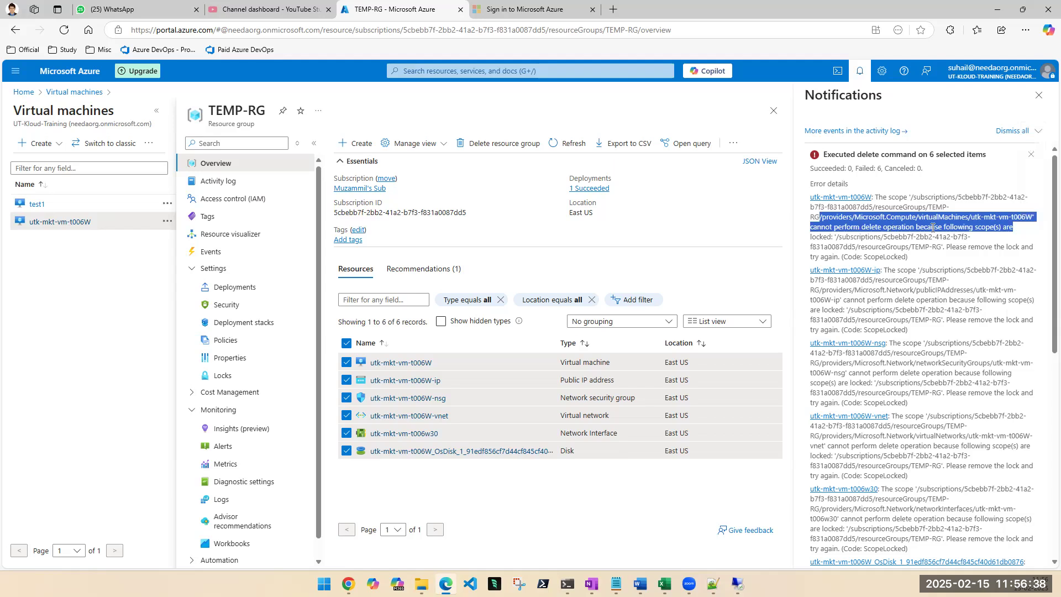
pyautogui.click(939, 226)
pyautogui.moveTo(946, 226); pyautogui.dragTo(960, 237)
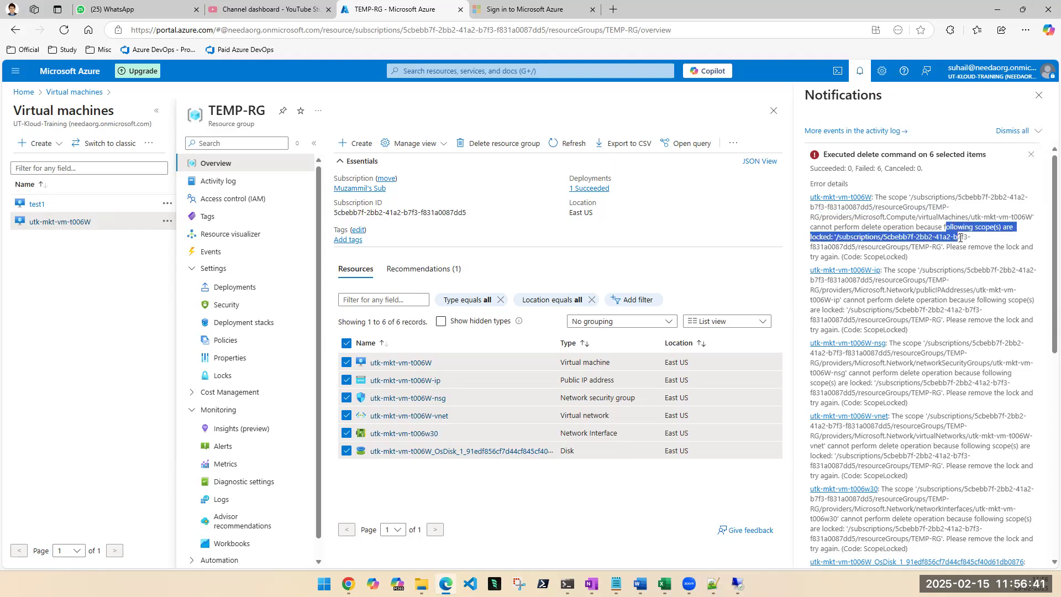
pyautogui.click(911, 255)
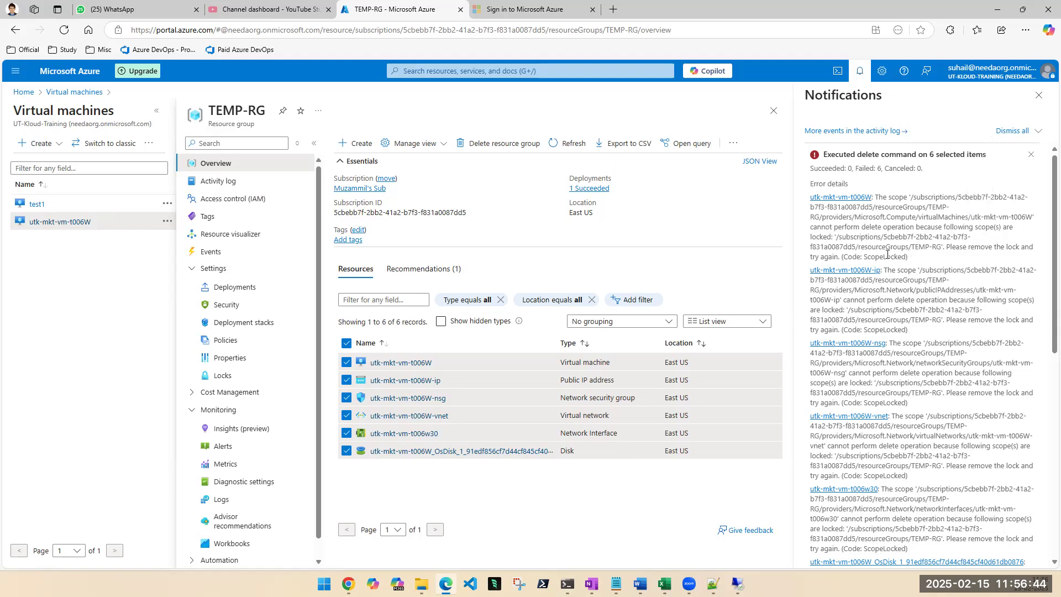
pyautogui.doubleClick(821, 237)
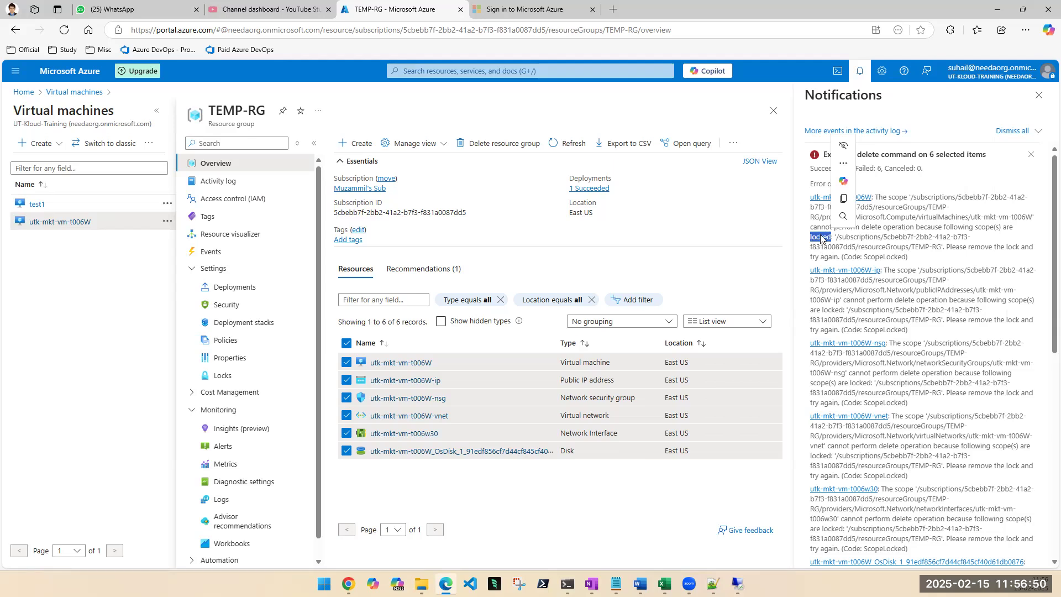
pyautogui.click(946, 250)
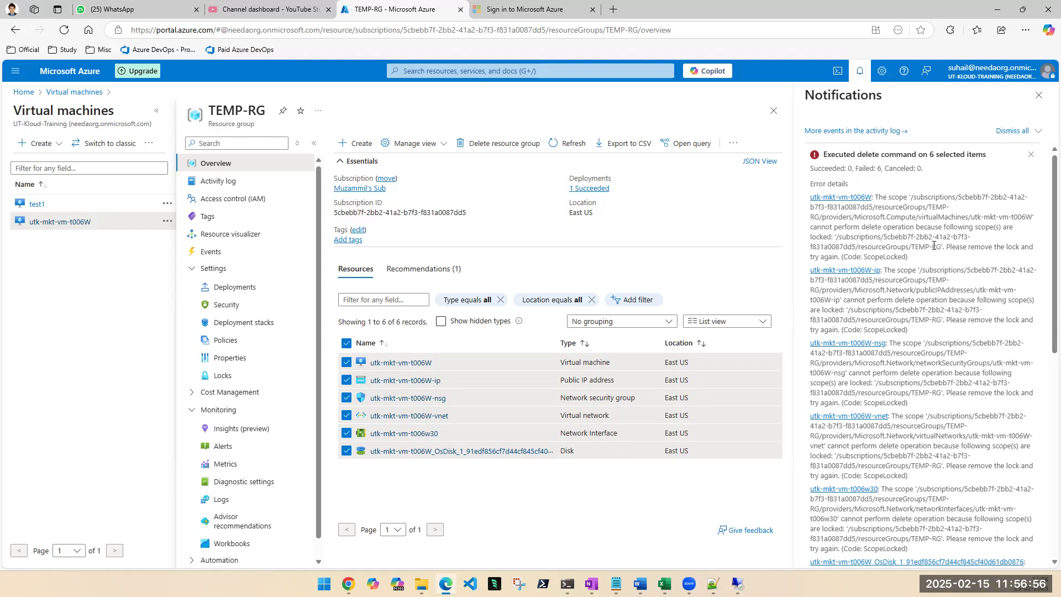
pyautogui.moveTo(933, 247); pyautogui.dragTo(951, 258)
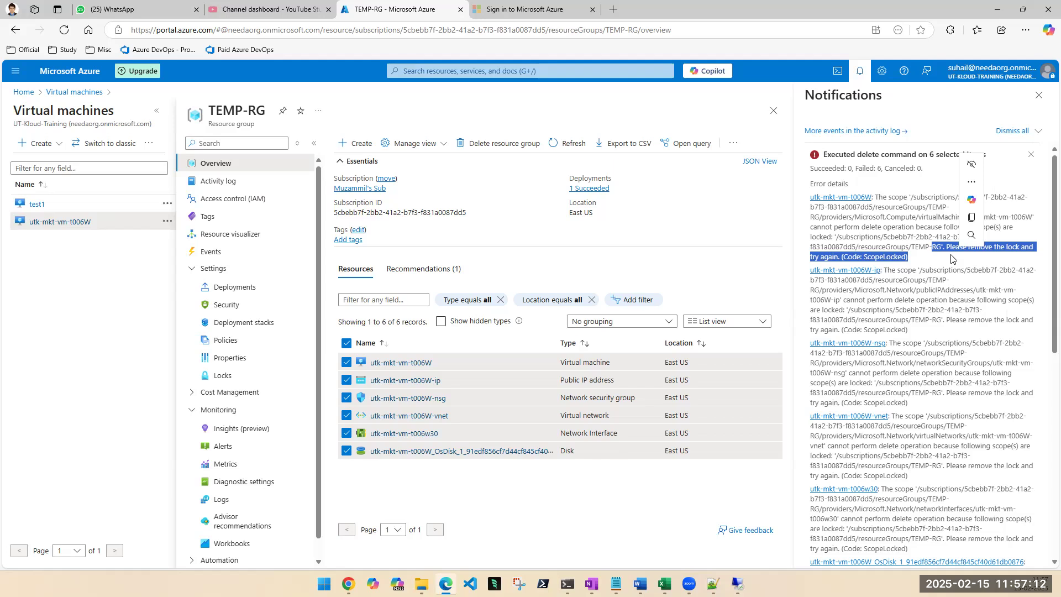
pyautogui.click(931, 257)
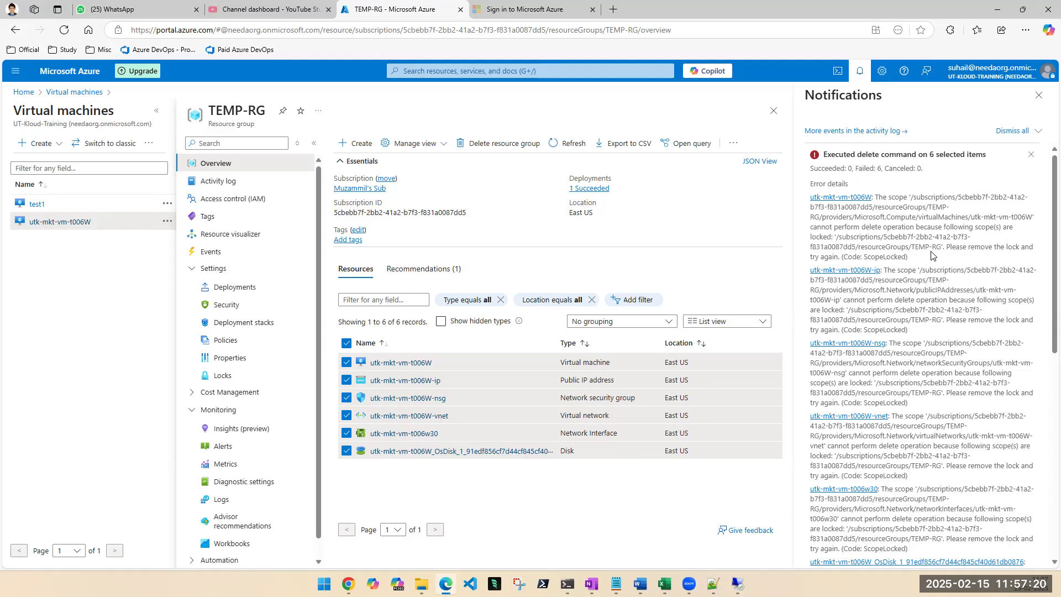
pyautogui.click(1044, 100)
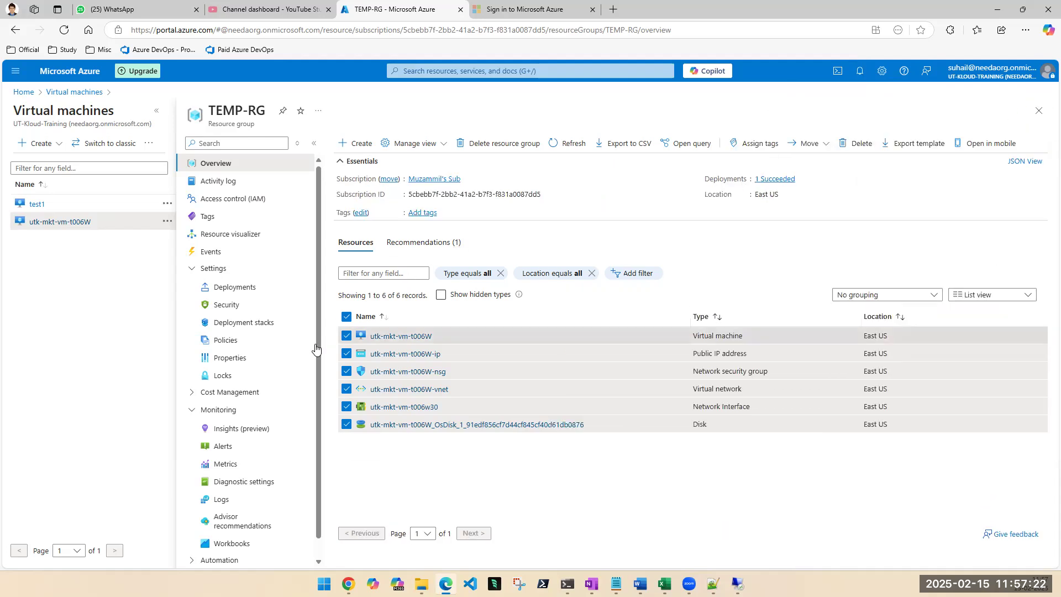
# Check the locks of the TEMP-RG resource group and return to the list of virtual machines.
pyautogui.click(223, 378)
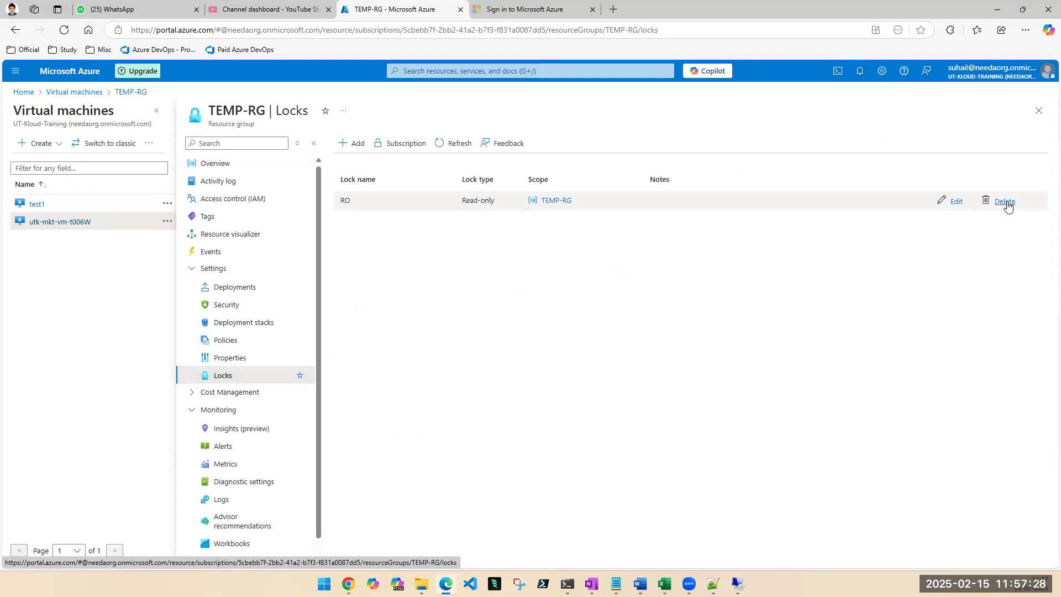
pyautogui.click(1038, 110)
# Open utk-mkt-vm-t006W from the list of virtual machines and try to stop it.
pyautogui.click(65, 249)
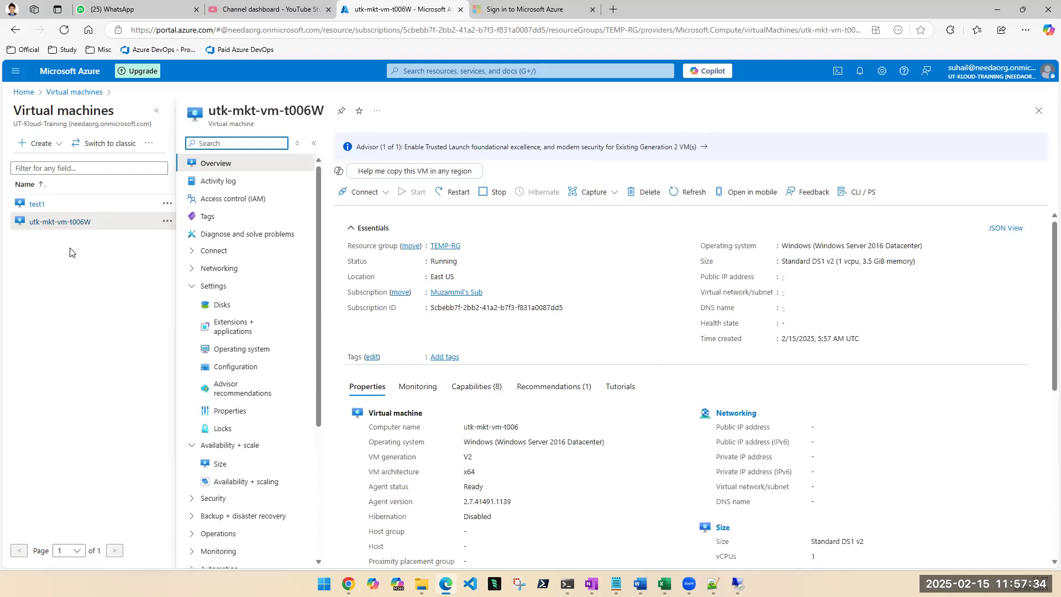
pyautogui.click(158, 112)
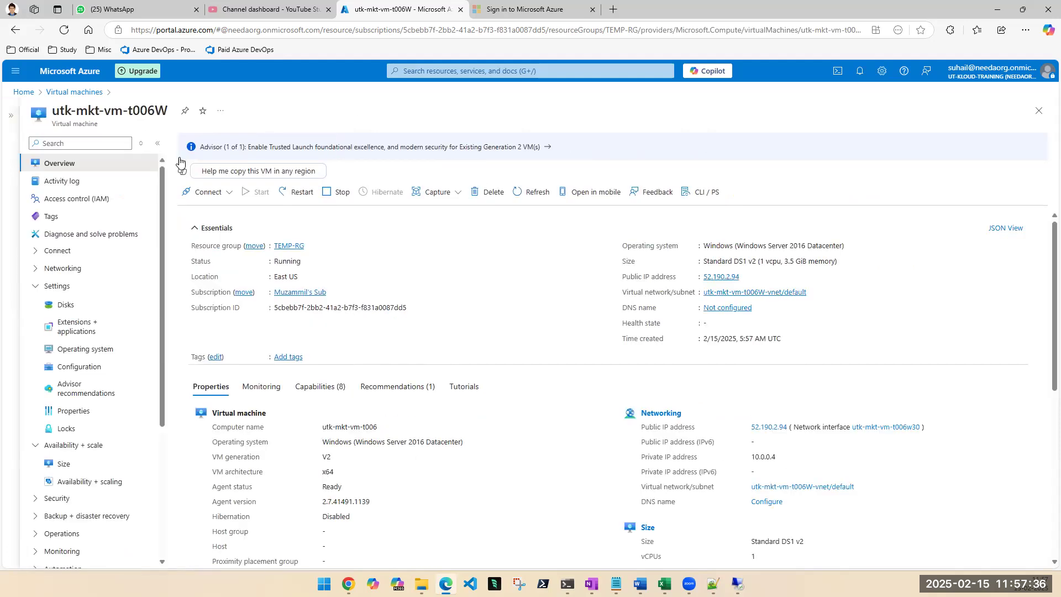
pyautogui.click(325, 192)
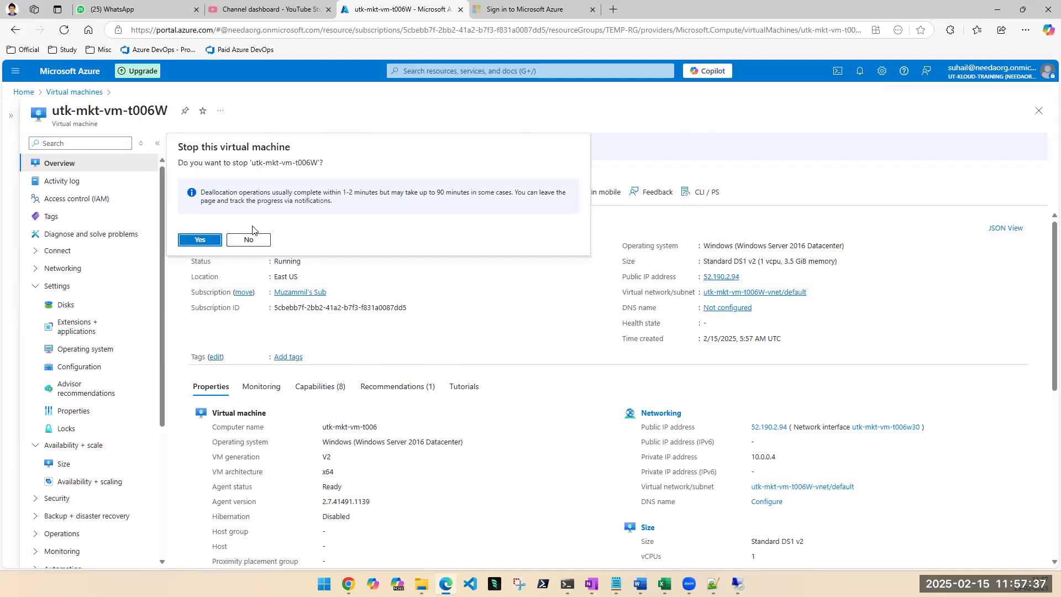
pyautogui.click(199, 239)
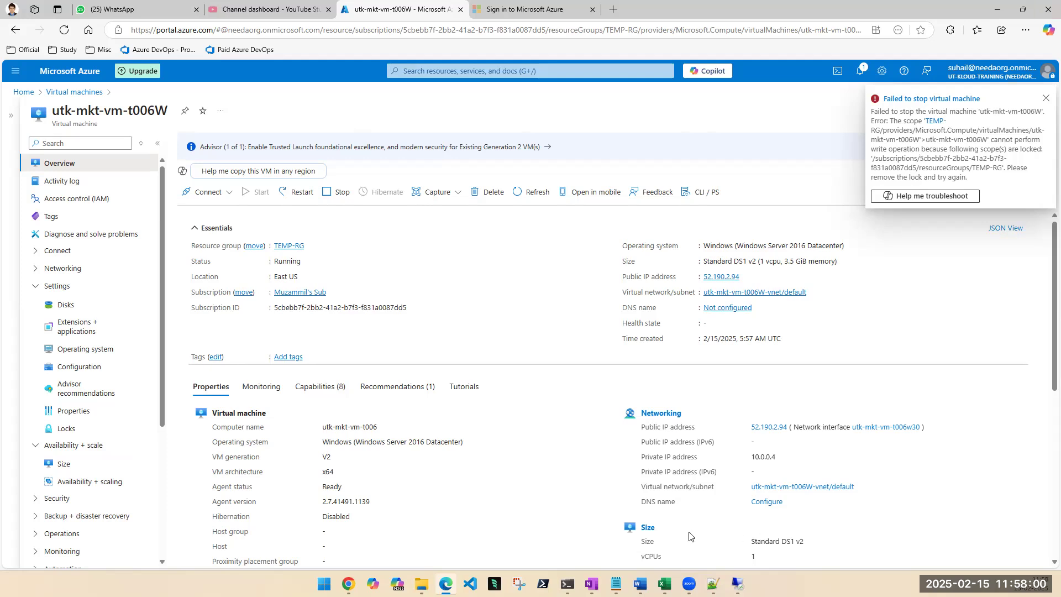
# Check the locks that apply to utk-mkt-vm-t006W and close the notification about the failed stop.
pyautogui.click(66, 429)
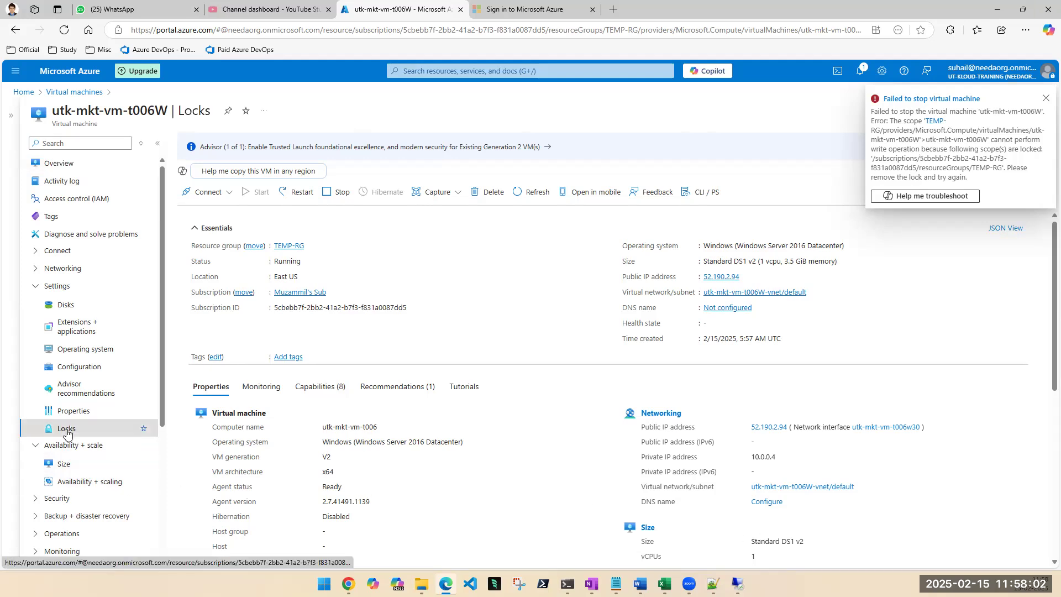
pyautogui.click(1046, 99)
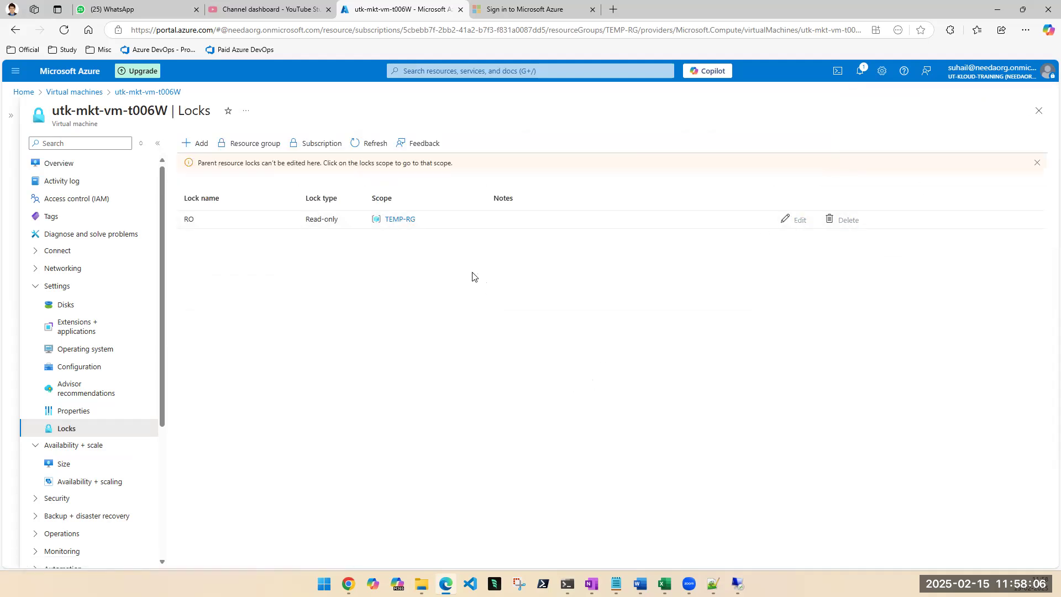
pyautogui.doubleClick(65, 124)
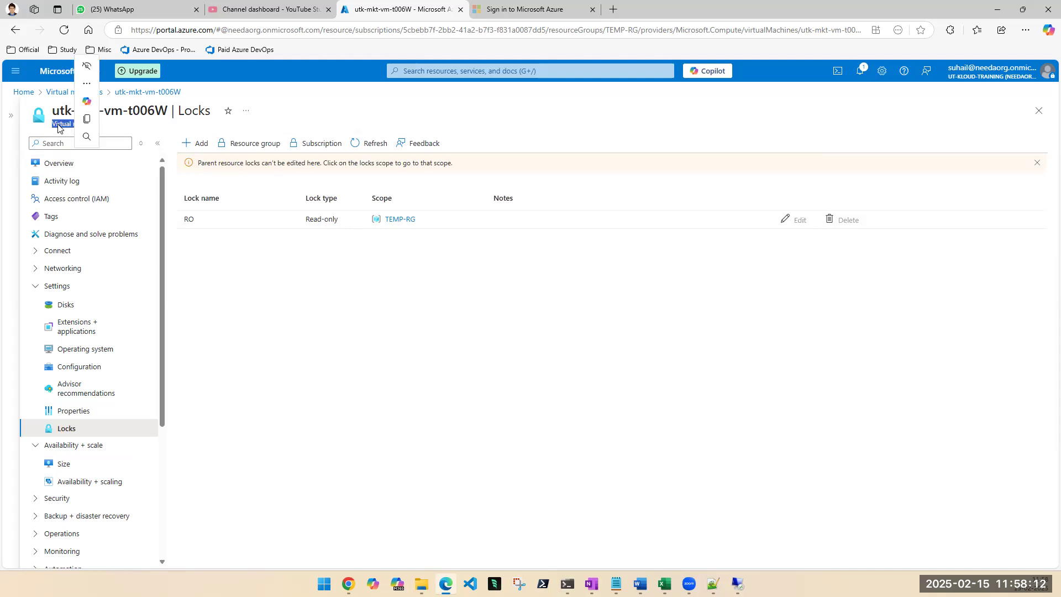
pyautogui.doubleClick(58, 125)
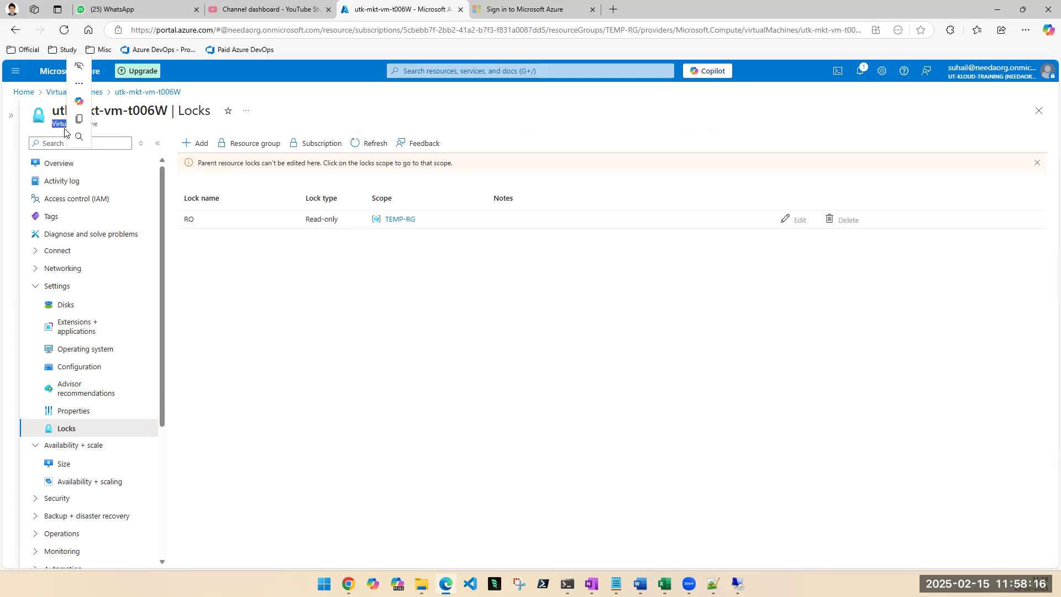
# Open the TEMP-RG resource group from the lock's scope, delete its Read-only lock RO and leave its locks page.
pyautogui.click(405, 221)
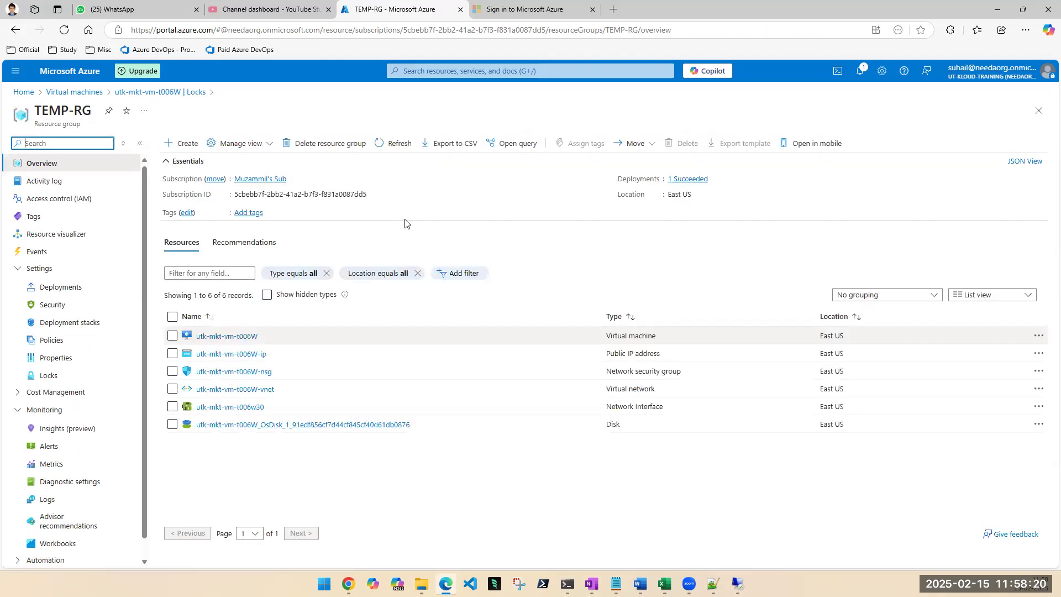
pyautogui.click(48, 378)
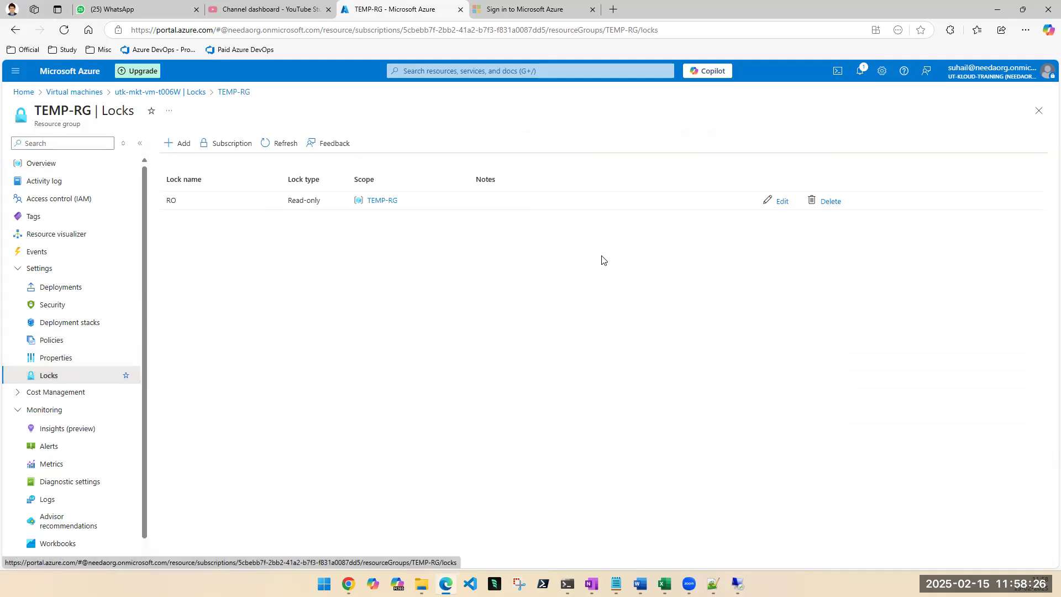
pyautogui.click(829, 202)
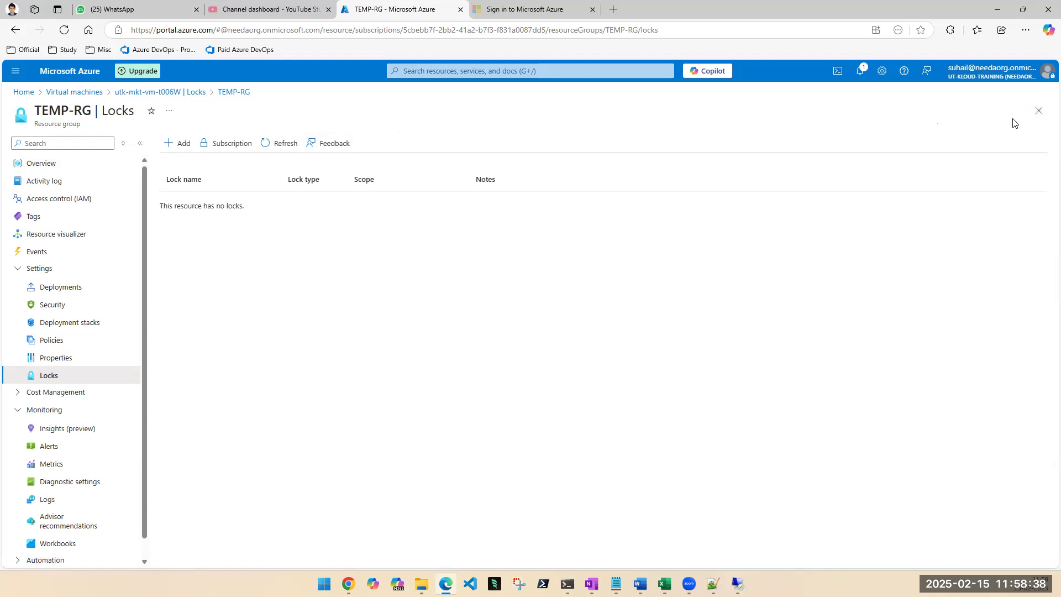
pyautogui.click(1038, 110)
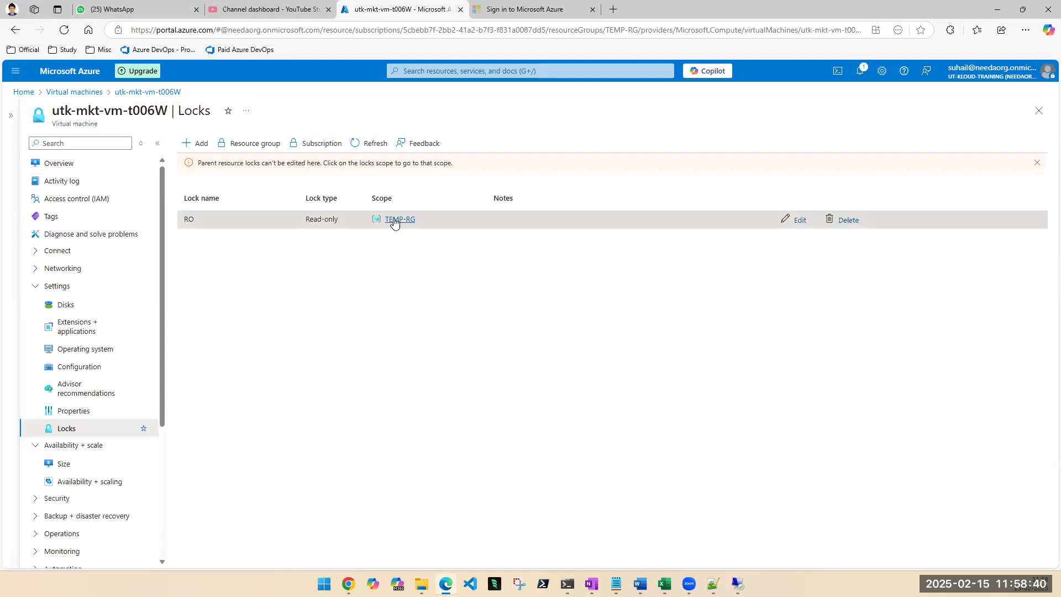
# Open utk-mkt-vm-t006W from the resources of TEMP-RG and stop the virtual machine.
pyautogui.click(393, 221)
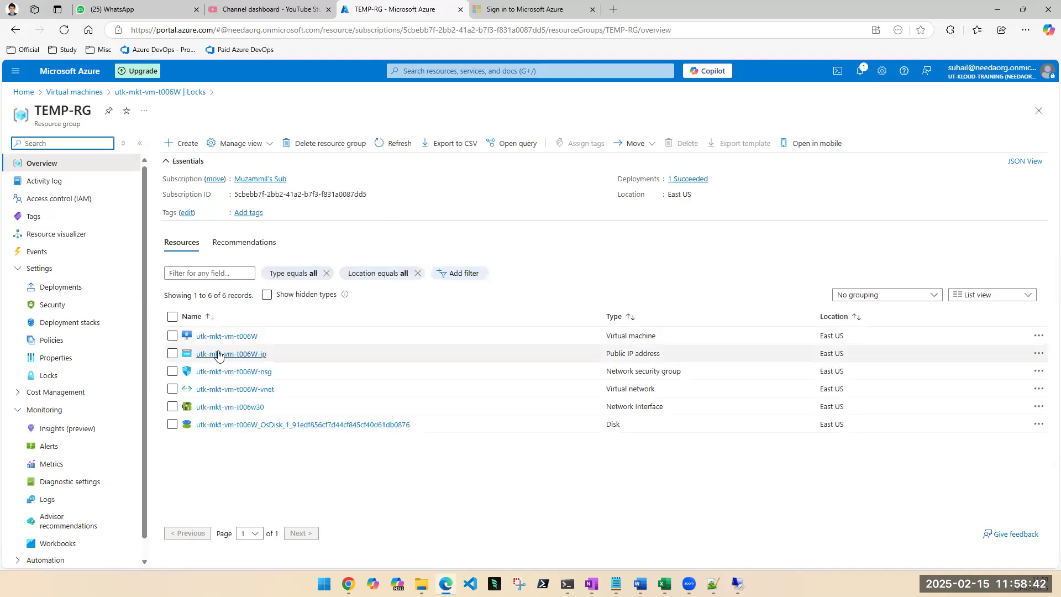
pyautogui.click(213, 336)
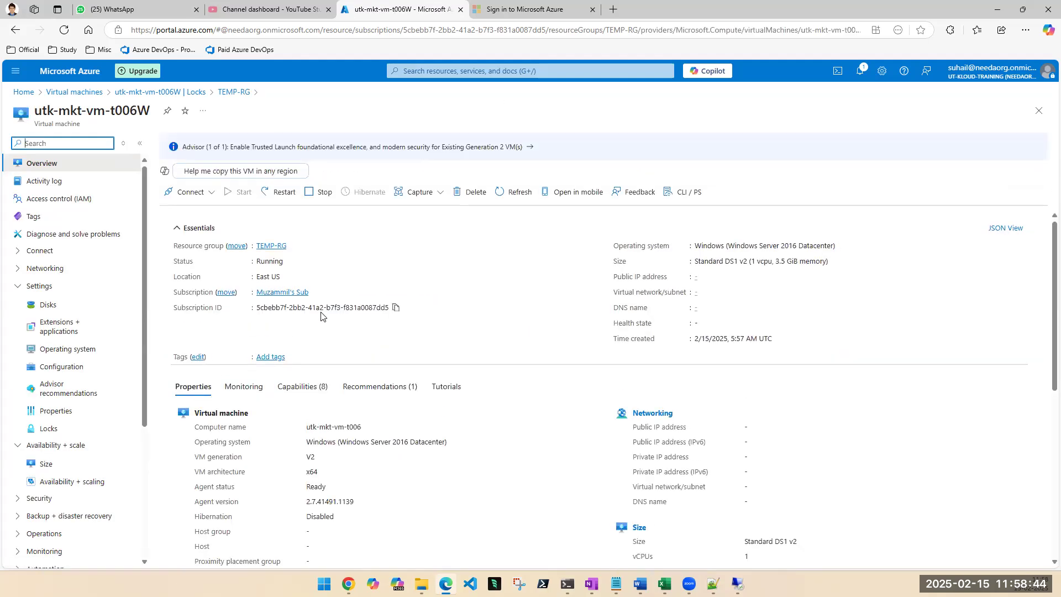
pyautogui.click(320, 193)
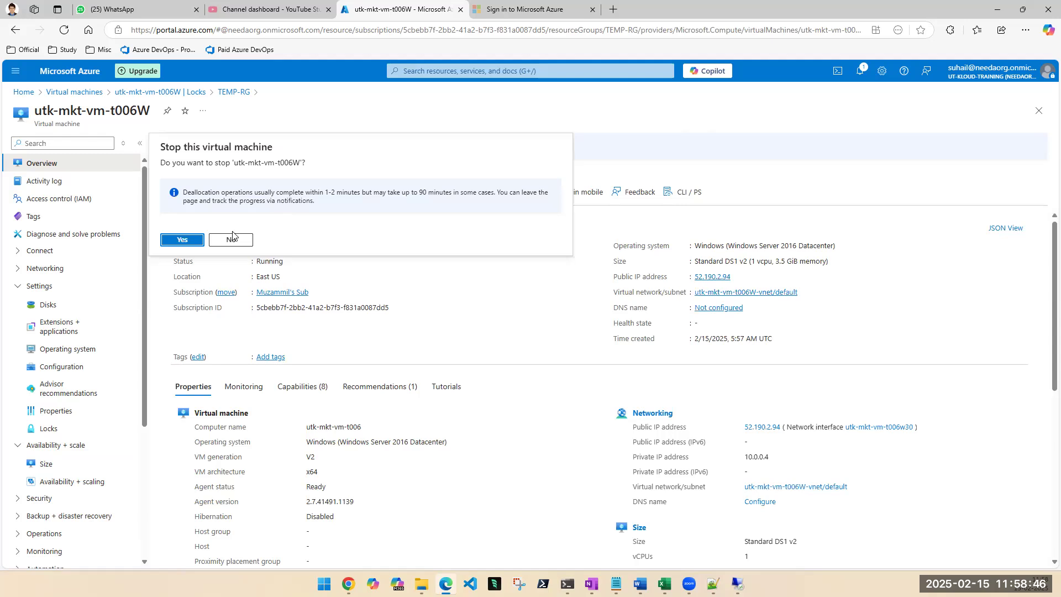
pyautogui.click(179, 239)
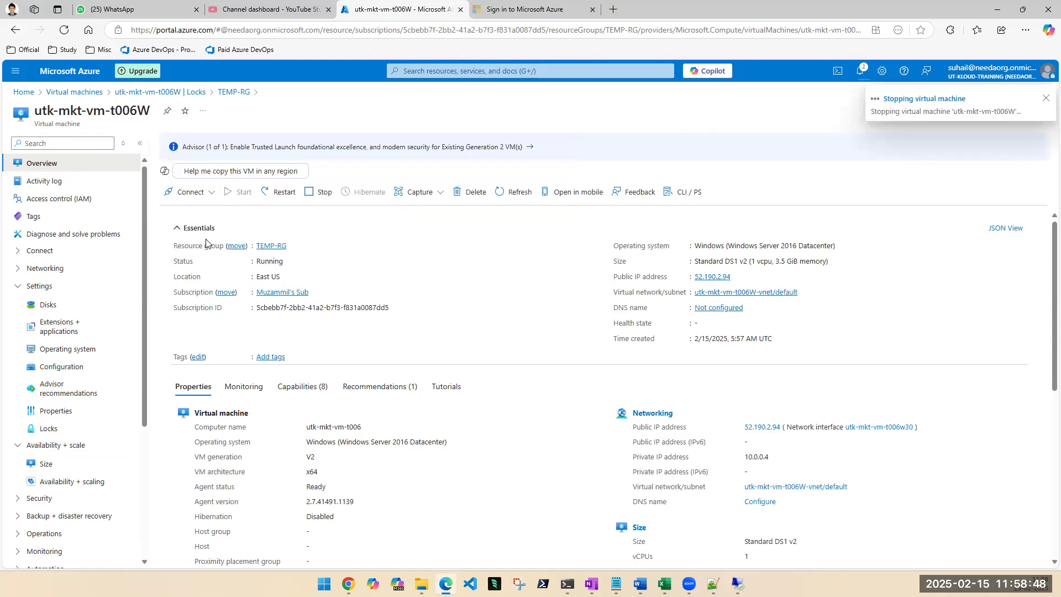
# Read the notifications about stopping the virtual machine and go to the list of virtual machines.
pyautogui.click(861, 73)
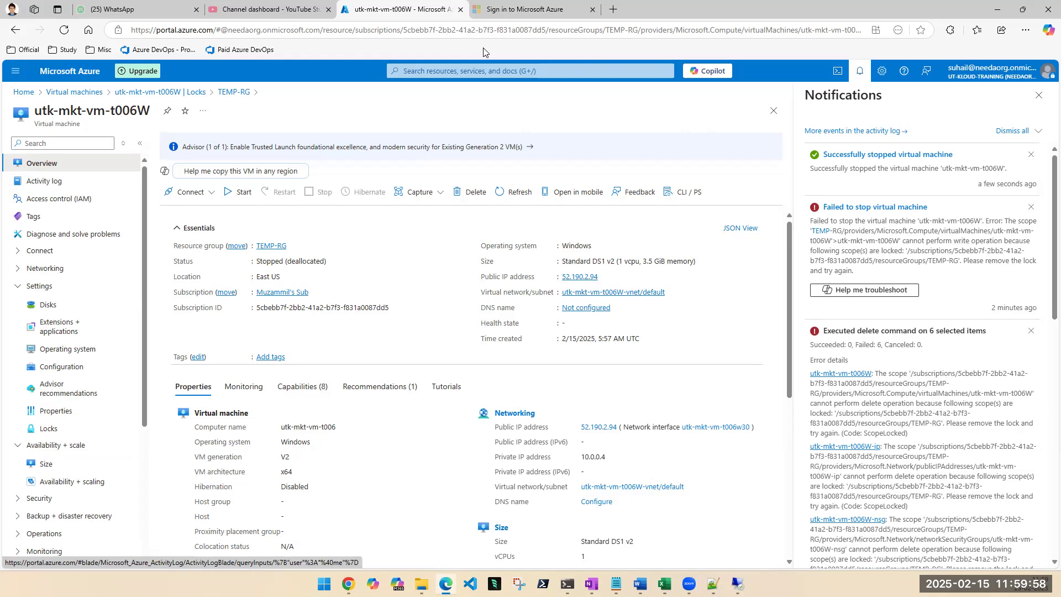
pyautogui.click(492, 69)
pyautogui.click(422, 215)
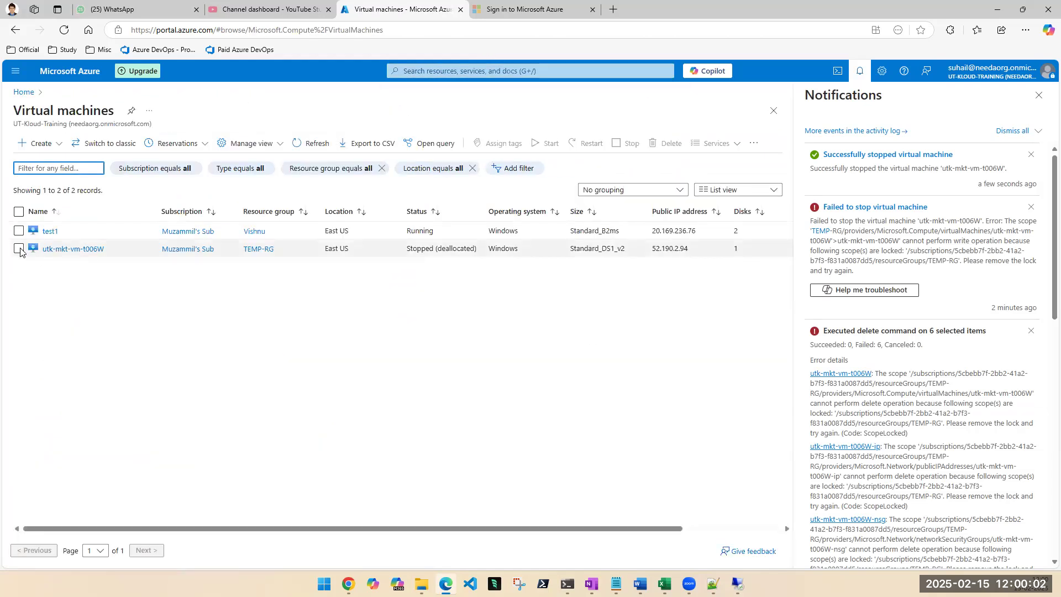
pyautogui.click(18, 232)
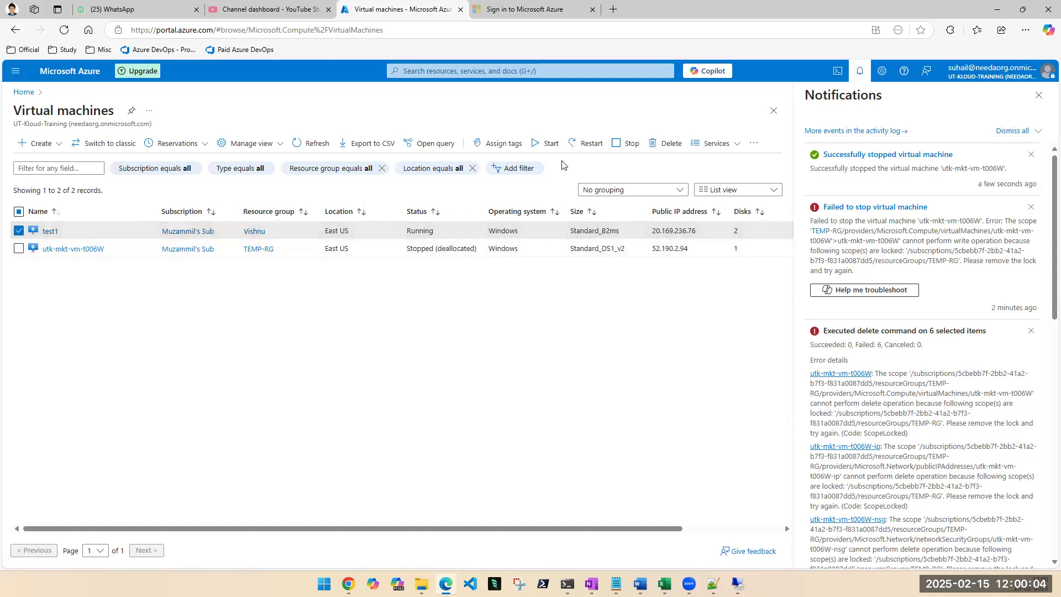
pyautogui.click(665, 145)
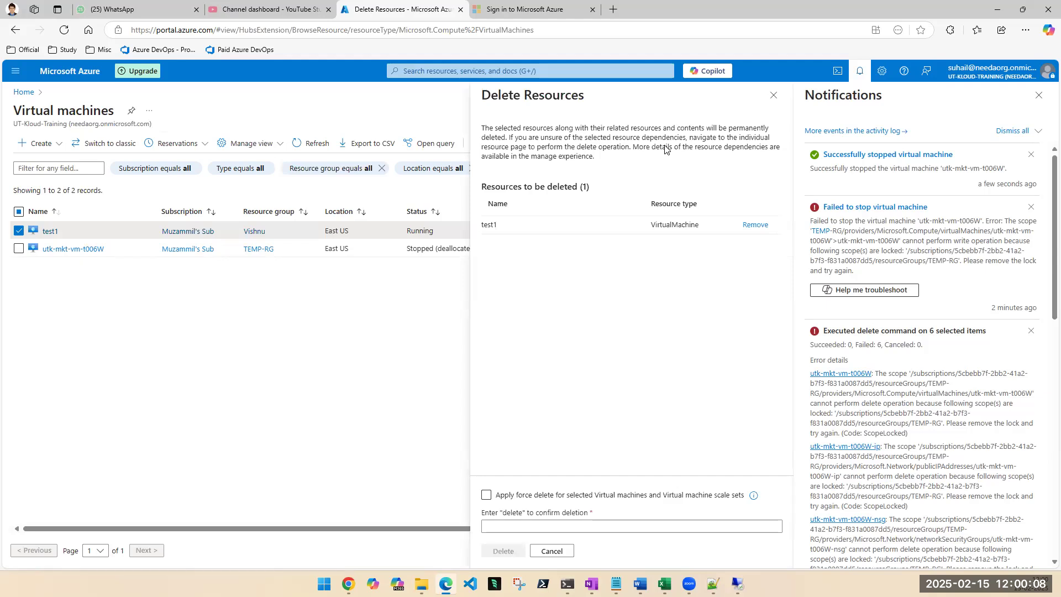
pyautogui.click(773, 96)
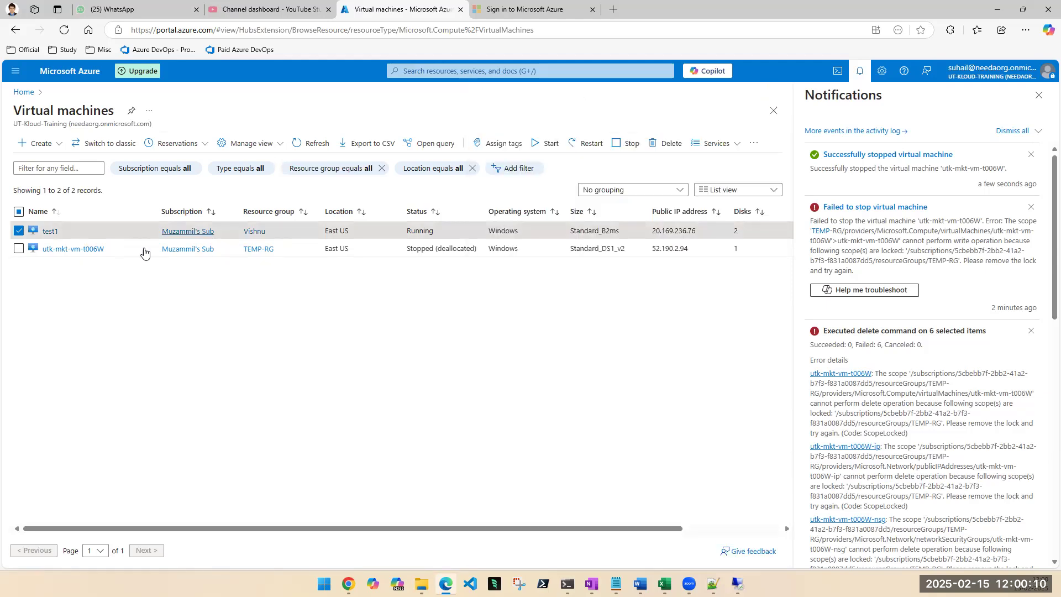
pyautogui.click(19, 231)
pyautogui.click(19, 248)
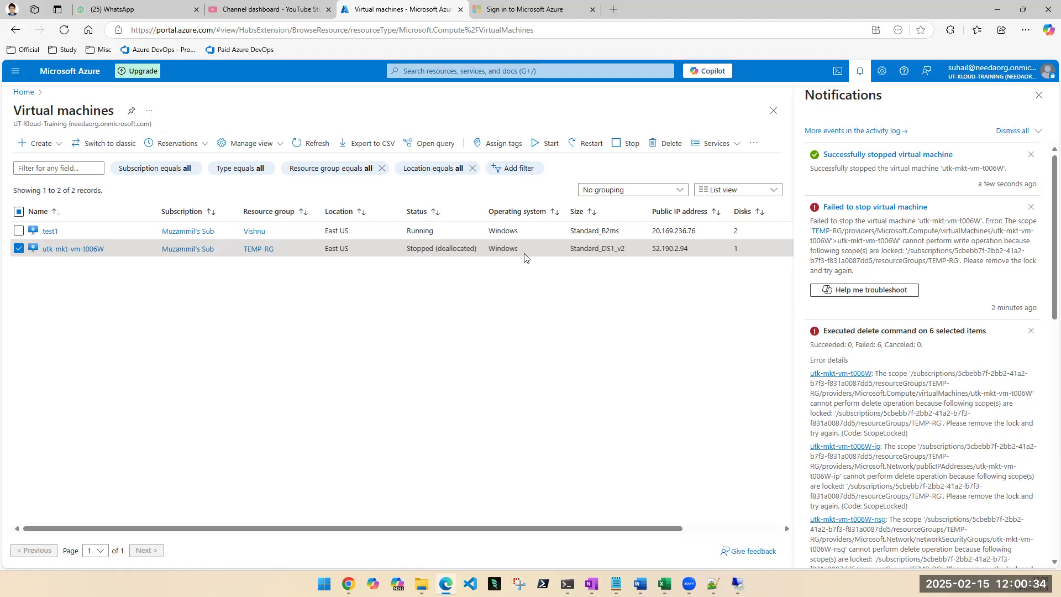
# Close the notifications, refresh the list of virtual machines and open the locks of TEMP-RG.
pyautogui.click(1039, 95)
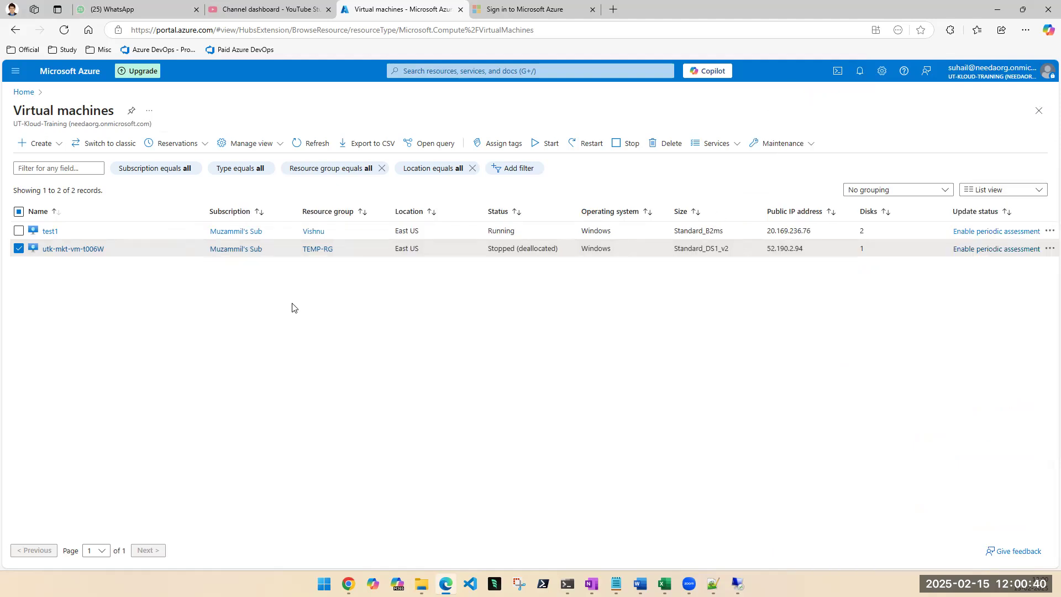
pyautogui.click(299, 150)
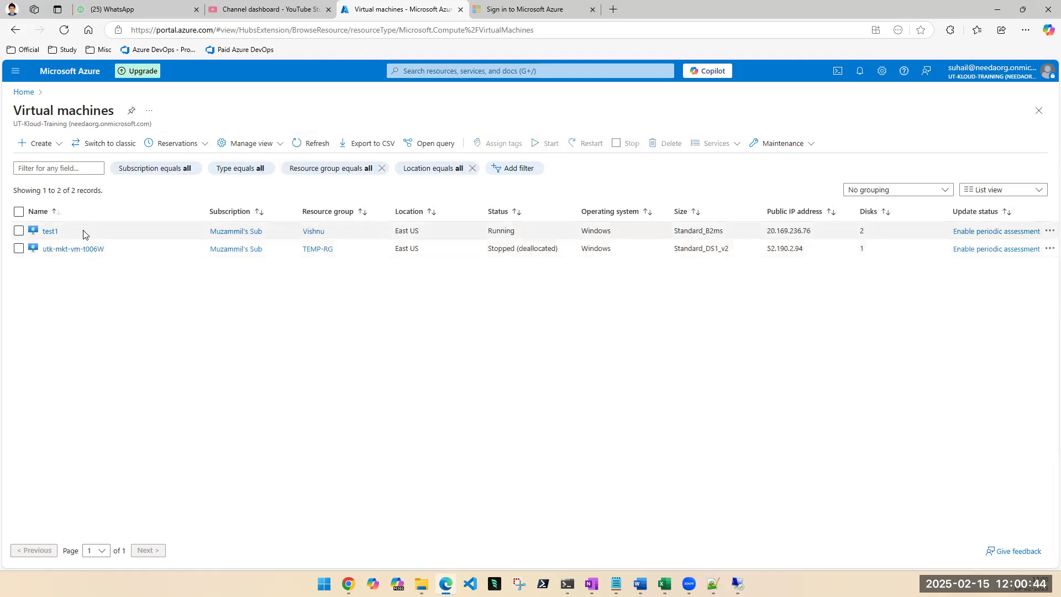
pyautogui.click(324, 250)
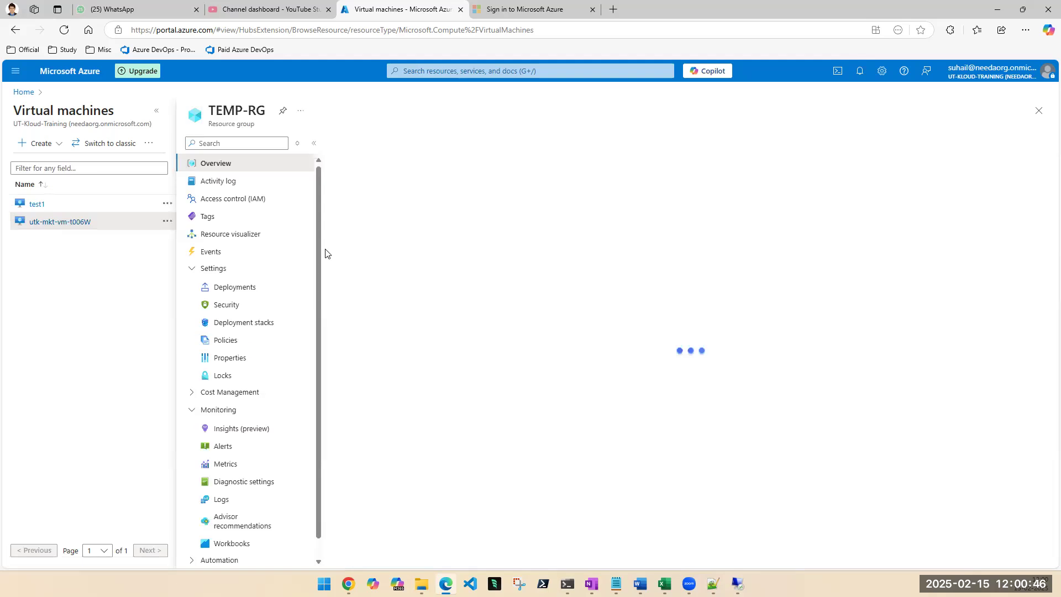
pyautogui.click(221, 376)
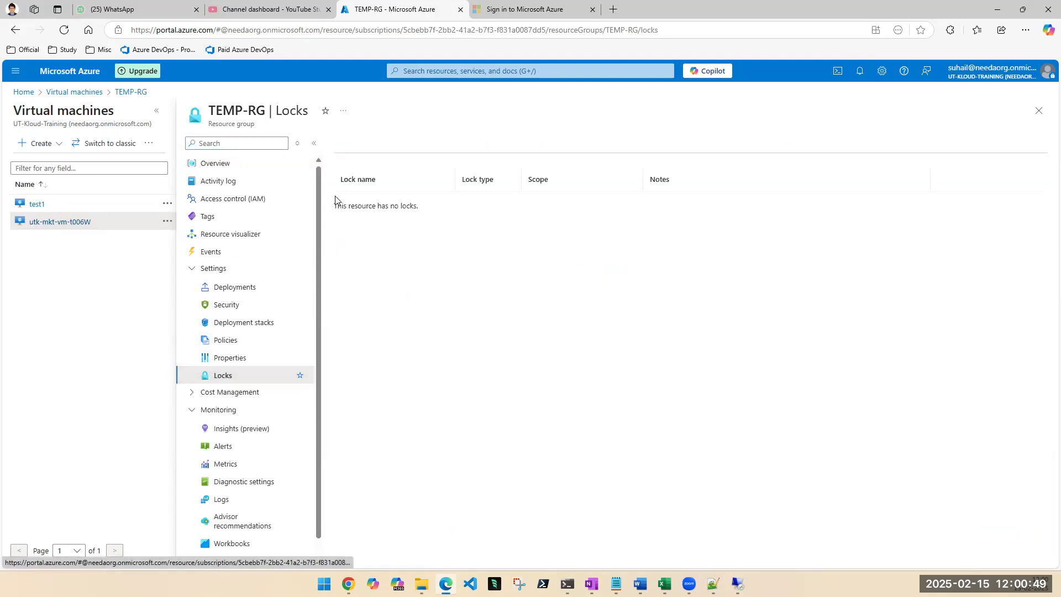
# Start a new lock on TEMP-RG, enter "Delete" as the lock name and view the available lock types.
pyautogui.click(354, 143)
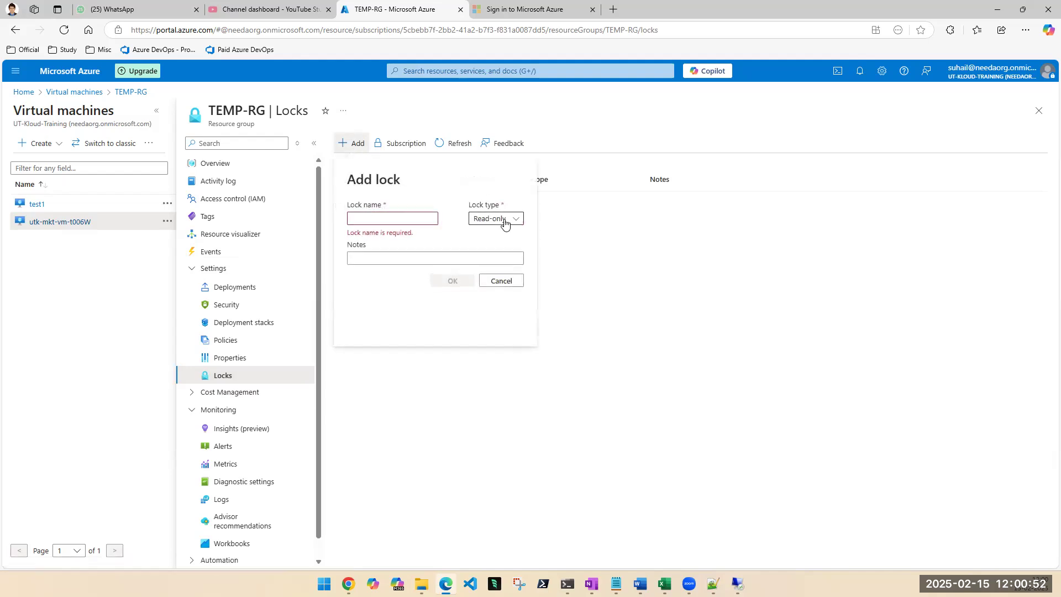
pyautogui.click(397, 220)
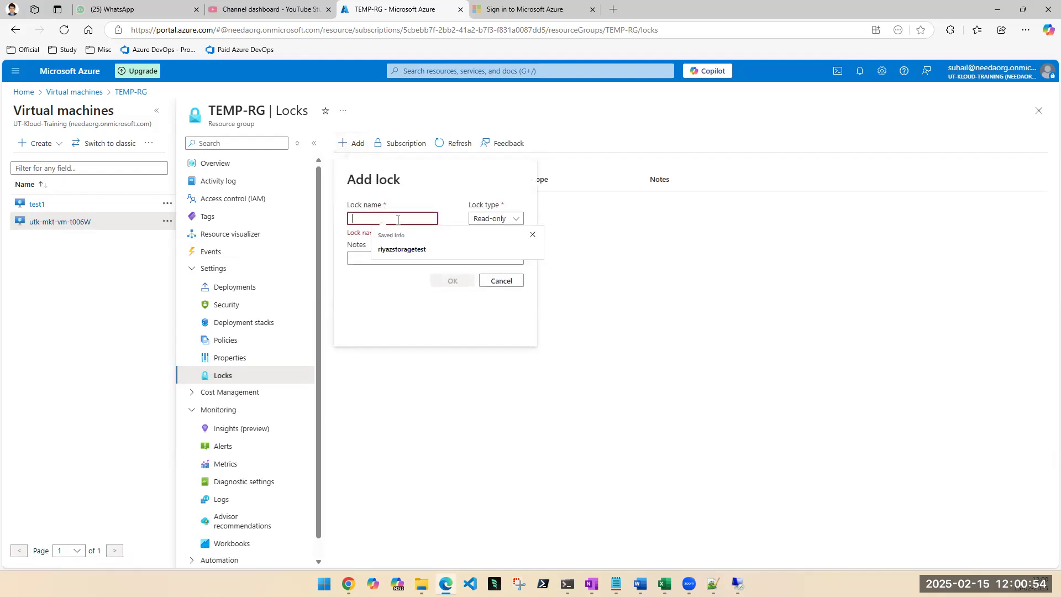
pyautogui.write('dELETE')
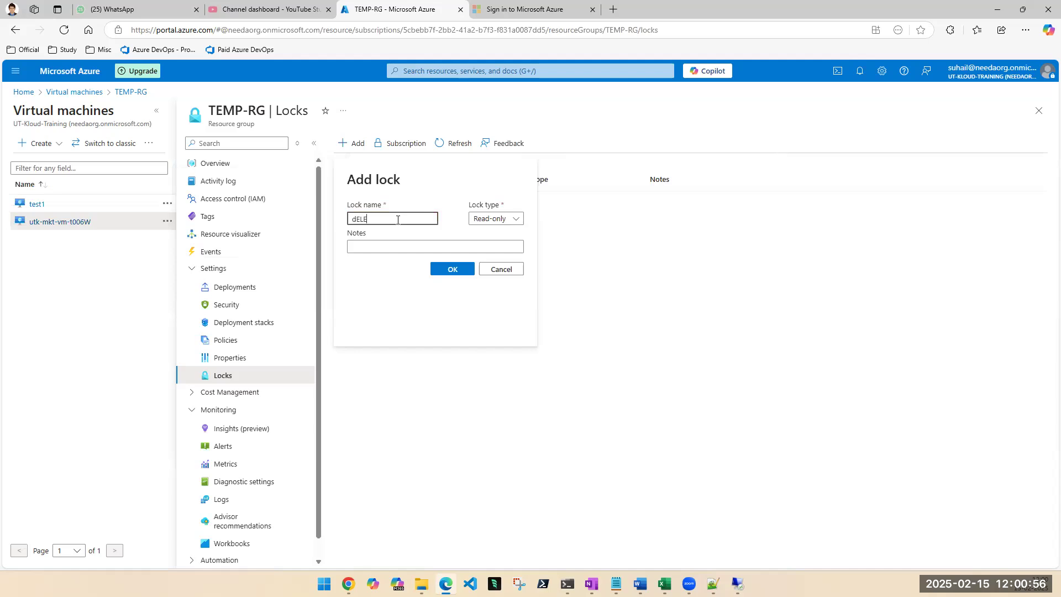
pyautogui.press('BackSpace')
pyautogui.press('BackSpace')
pyautogui.press('BackSpace')
pyautogui.press('BackSpace')
pyautogui.press('BackSpace')
pyautogui.press('BackSpace')
pyautogui.write('Delete')
pyautogui.click(494, 221)
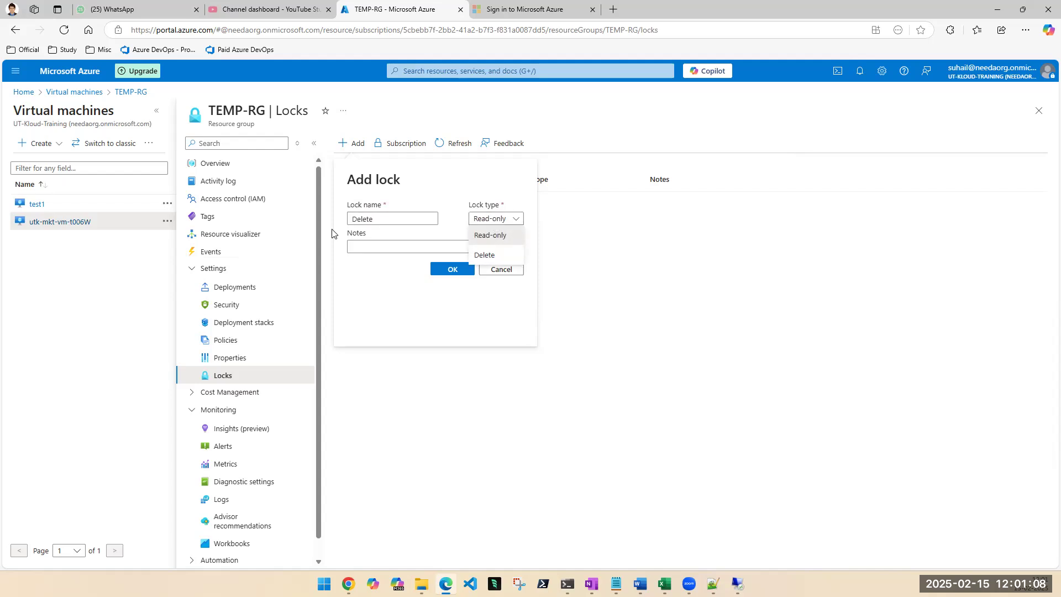
# Change the lock name to "dsddlsefljhgwe", set the lock type to Delete and add the lock to TEMP-RG.
pyautogui.doubleClick(353, 221)
pyautogui.write('asddlsefljhgwe')
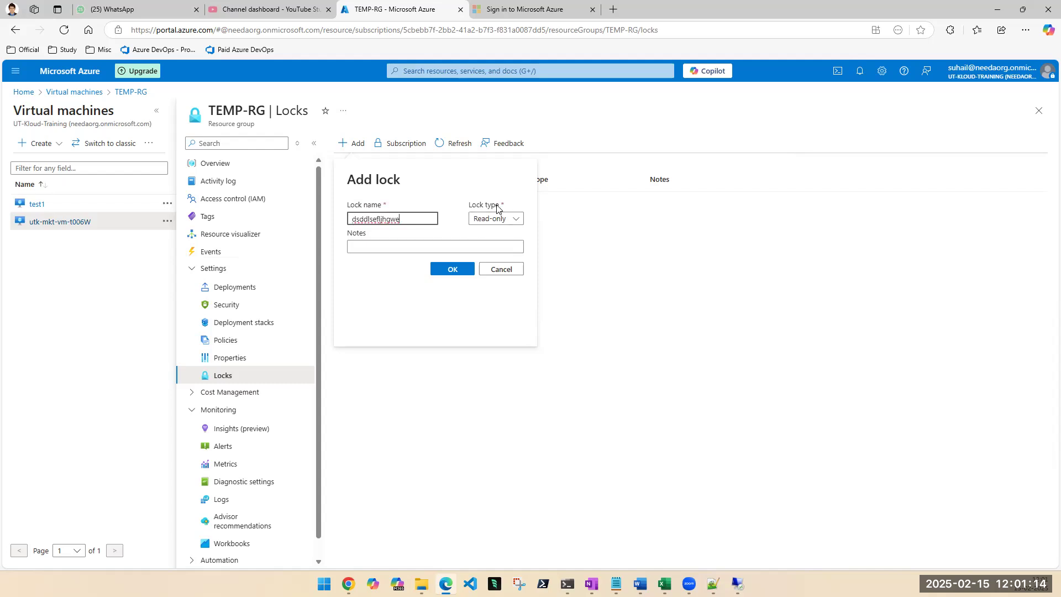
pyautogui.click(502, 220)
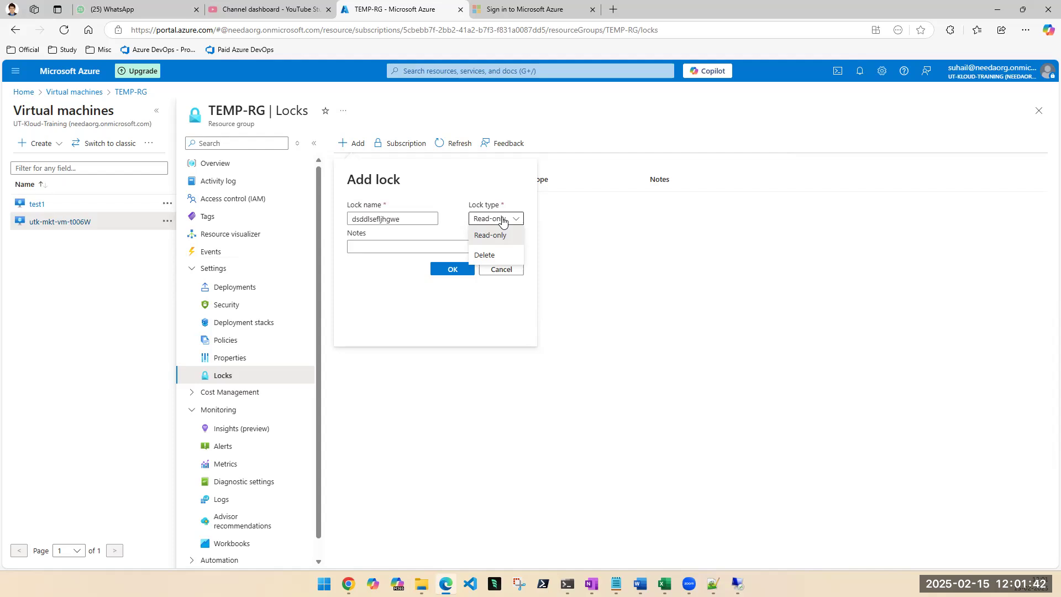
pyautogui.click(488, 256)
pyautogui.click(452, 271)
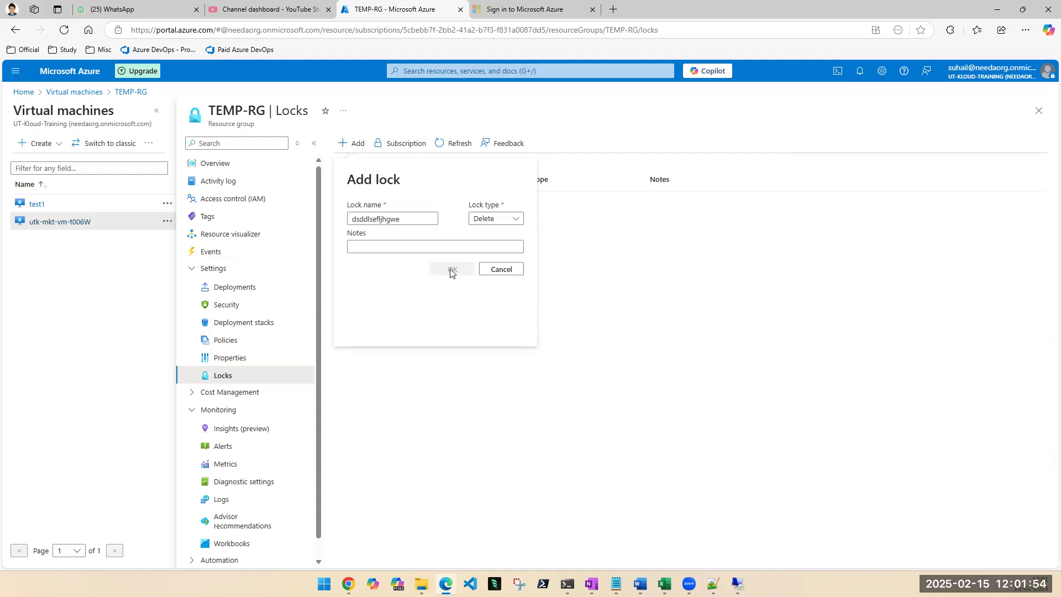
# Try to force delete utk-mkt-vm-t006W together with its OS disk, network interfaces and public IP addresses.
pyautogui.click(1038, 111)
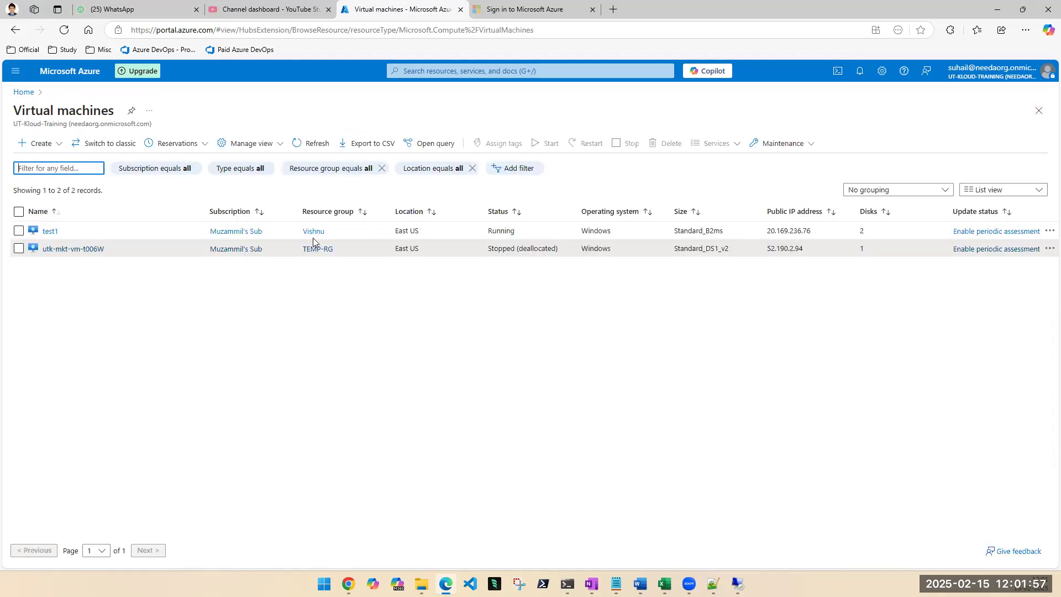
pyautogui.click(72, 249)
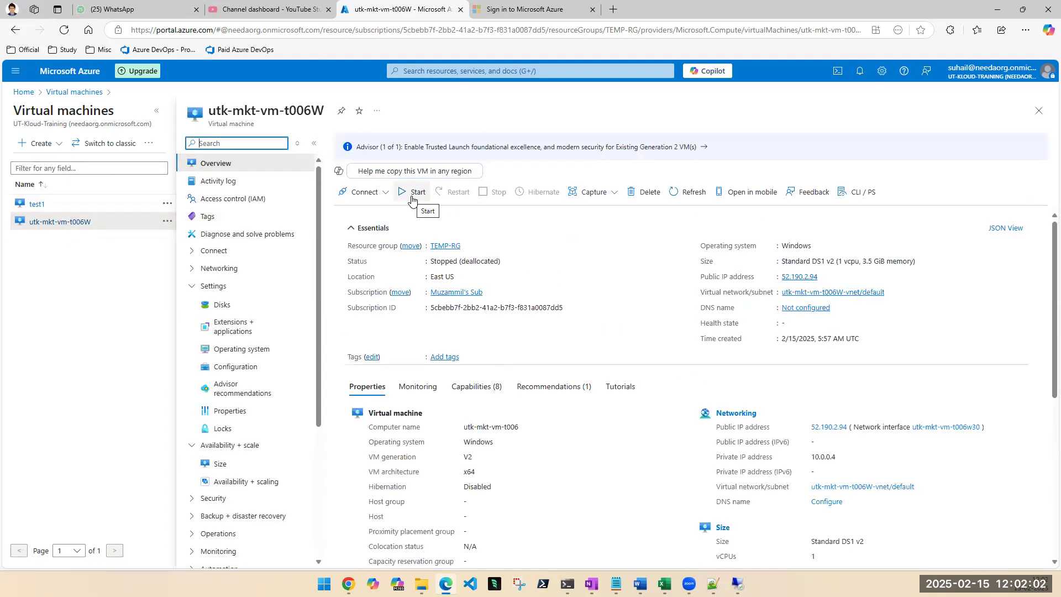
pyautogui.click(655, 195)
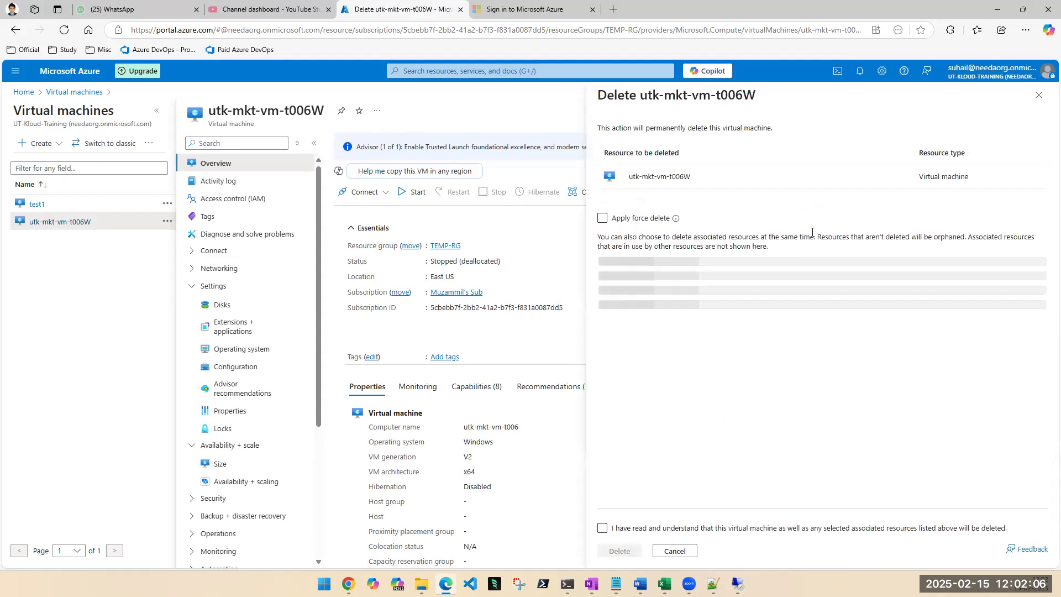
pyautogui.click(988, 324)
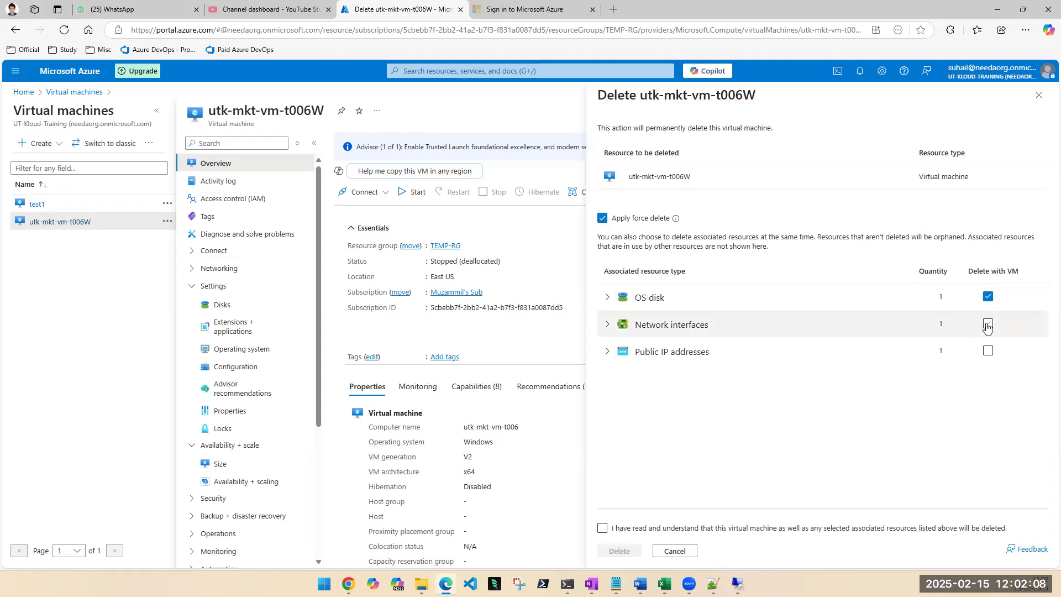
pyautogui.click(988, 350)
pyautogui.click(621, 531)
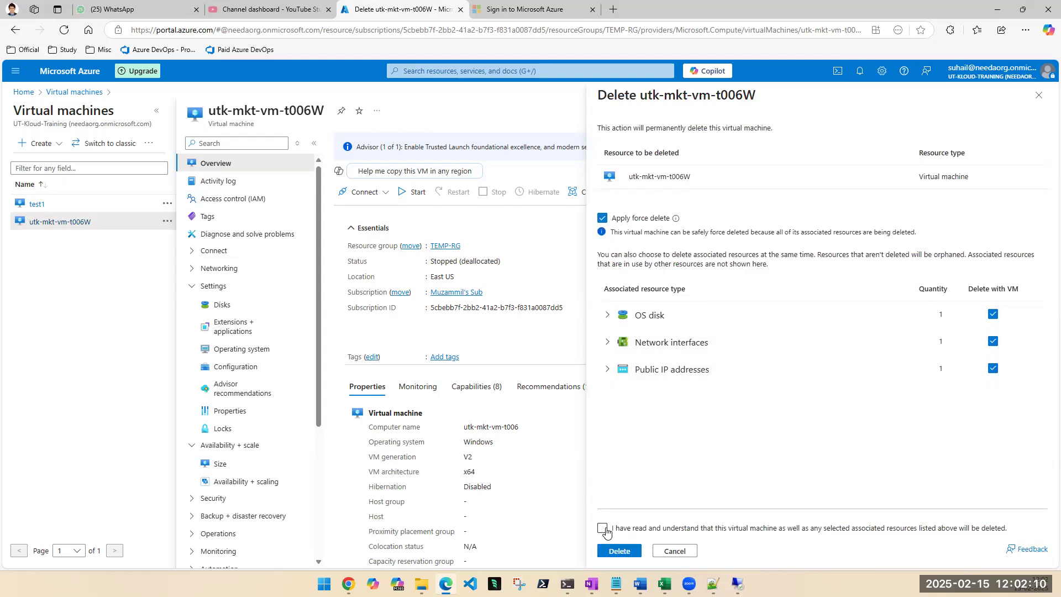
pyautogui.click(619, 551)
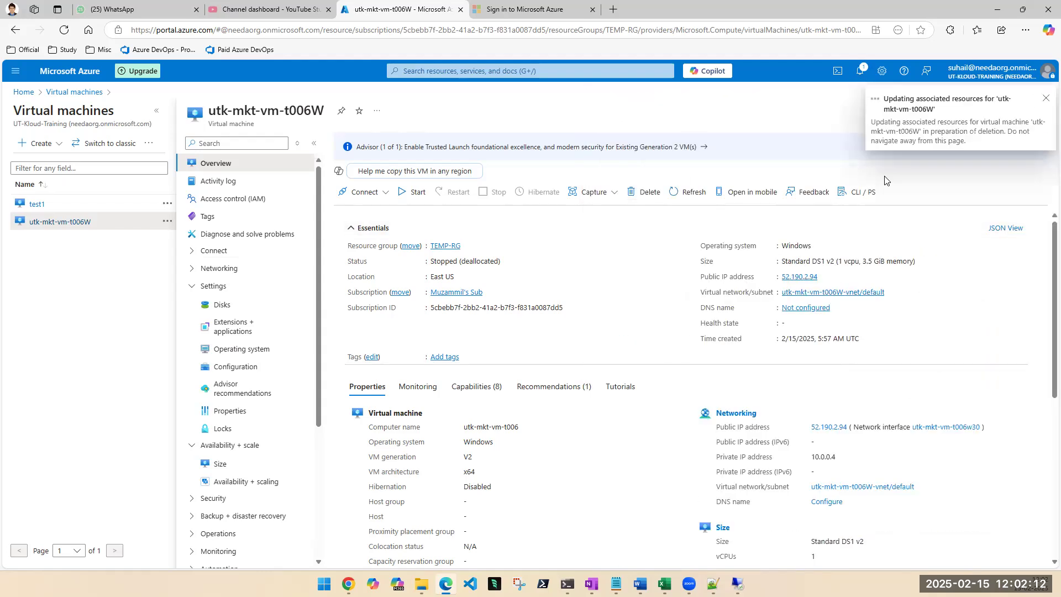
# Check the notification about the attempted deletion, start the virtual machine utk-mkt-vm-t006W and refresh its overview.
pyautogui.click(859, 71)
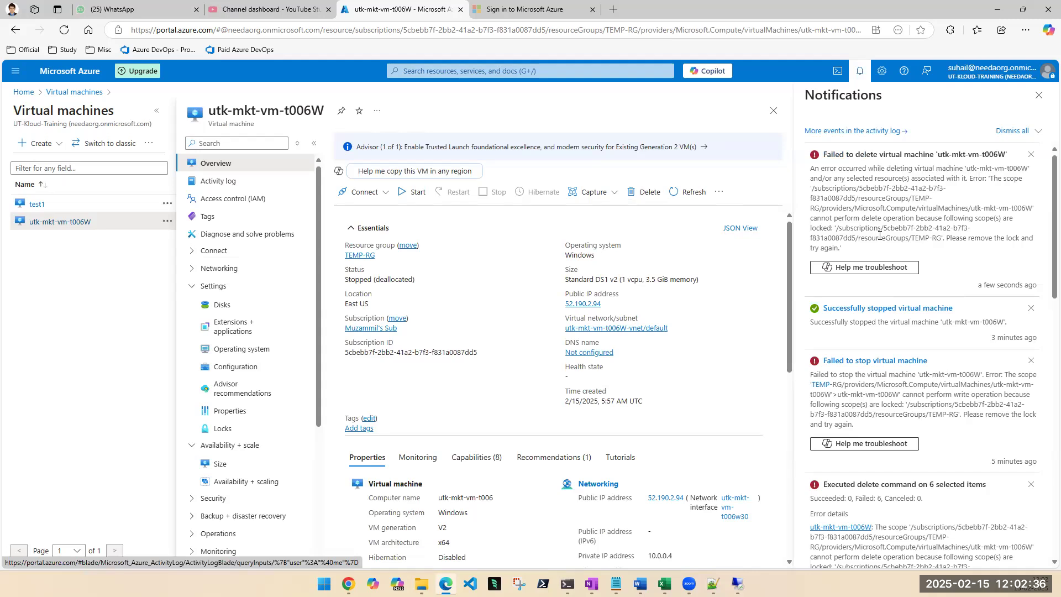
pyautogui.click(1038, 96)
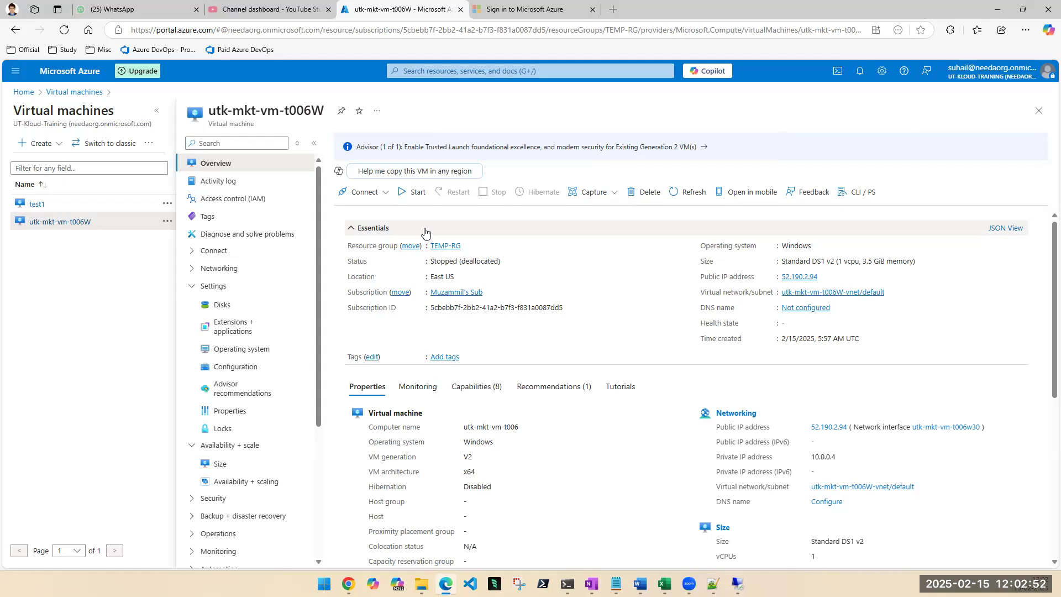
pyautogui.click(412, 192)
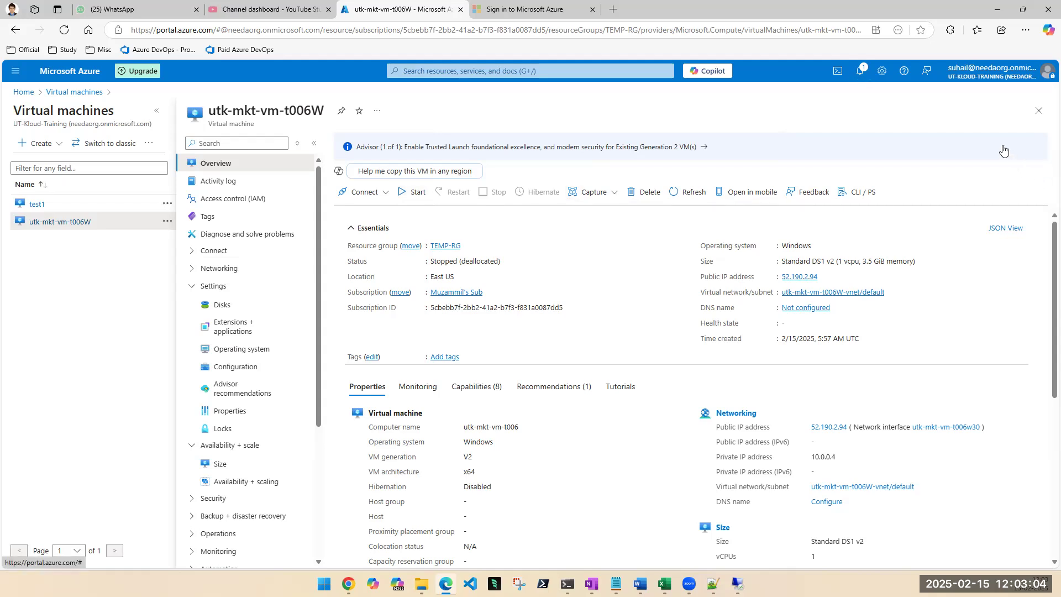
pyautogui.click(861, 80)
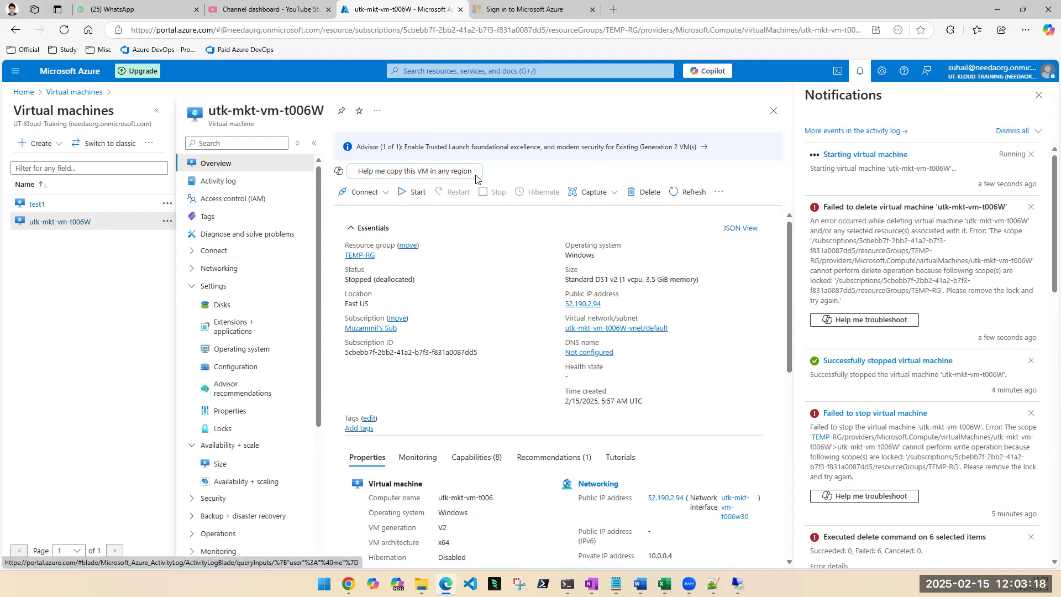
pyautogui.click(687, 192)
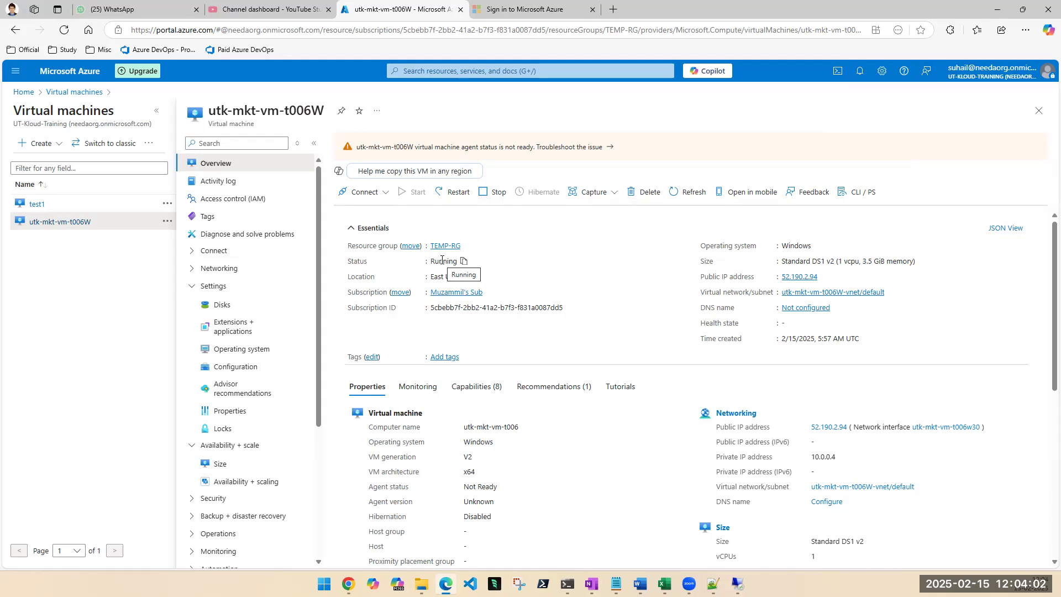
# Open utk-mkt-vm-t006W from the resources of TEMP-RG and show the virtual machine's locks.
pyautogui.click(444, 246)
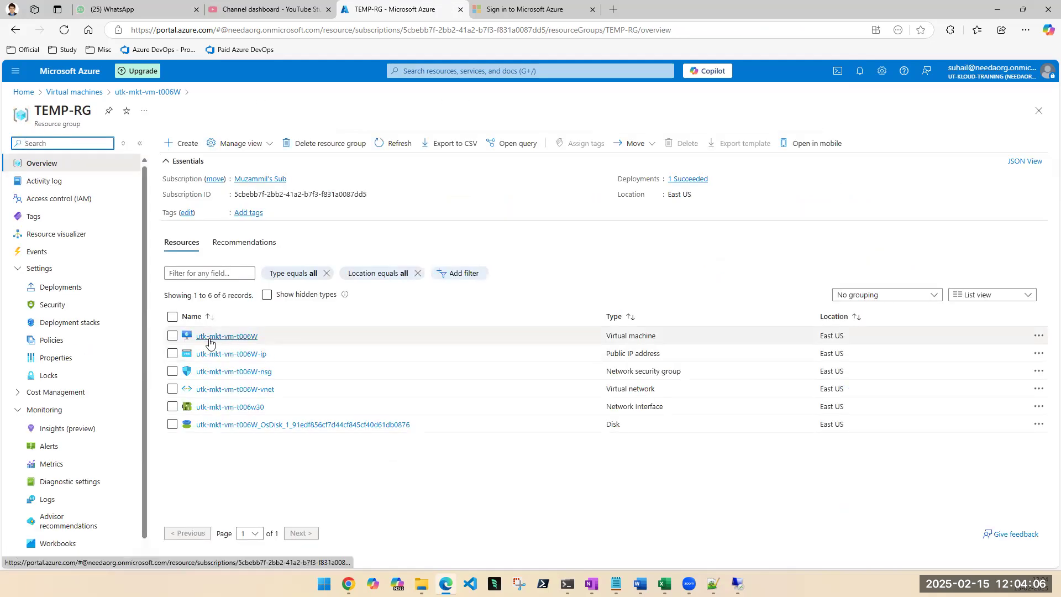
pyautogui.click(209, 340)
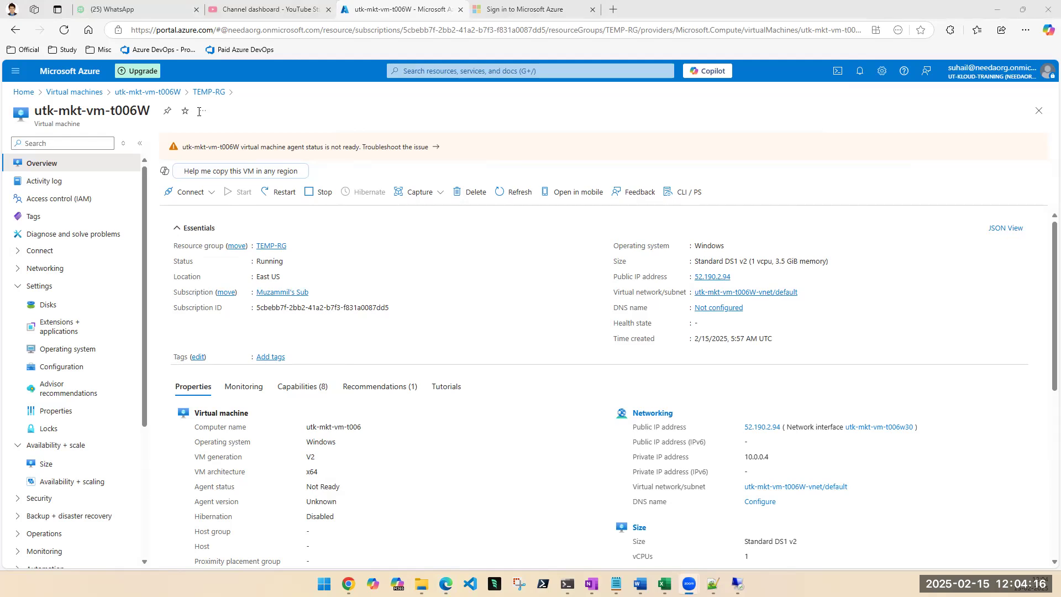
pyautogui.click(1038, 112)
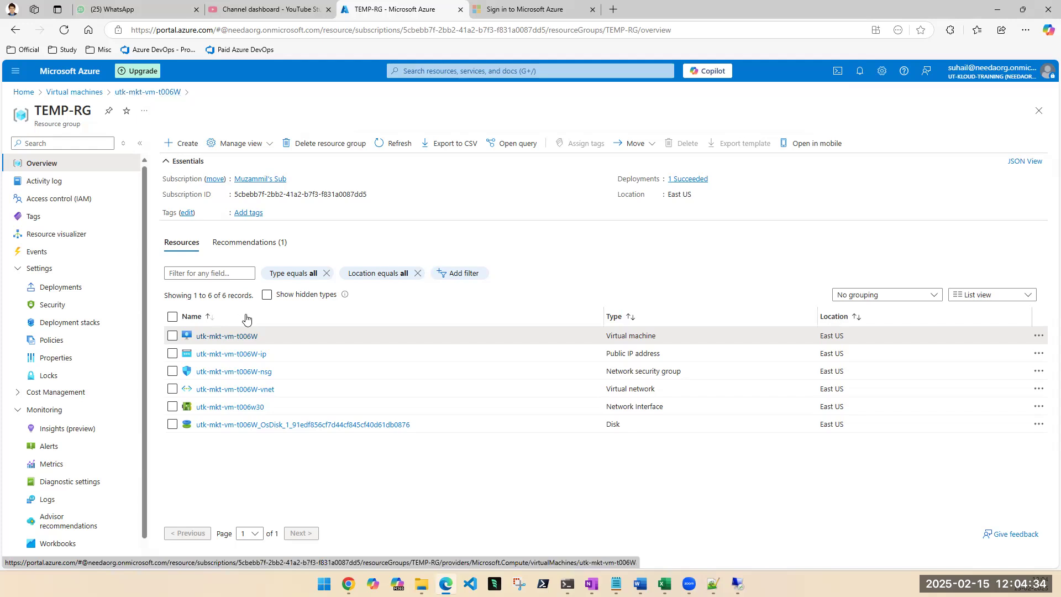
pyautogui.click(224, 337)
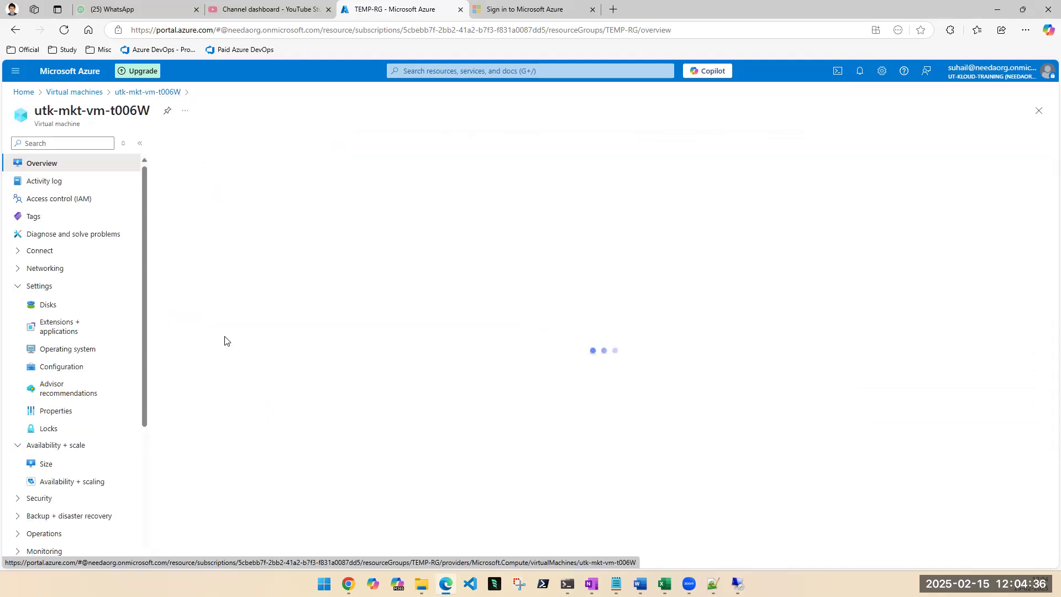
pyautogui.moveTo(60, 123); pyautogui.dragTo(34, 123)
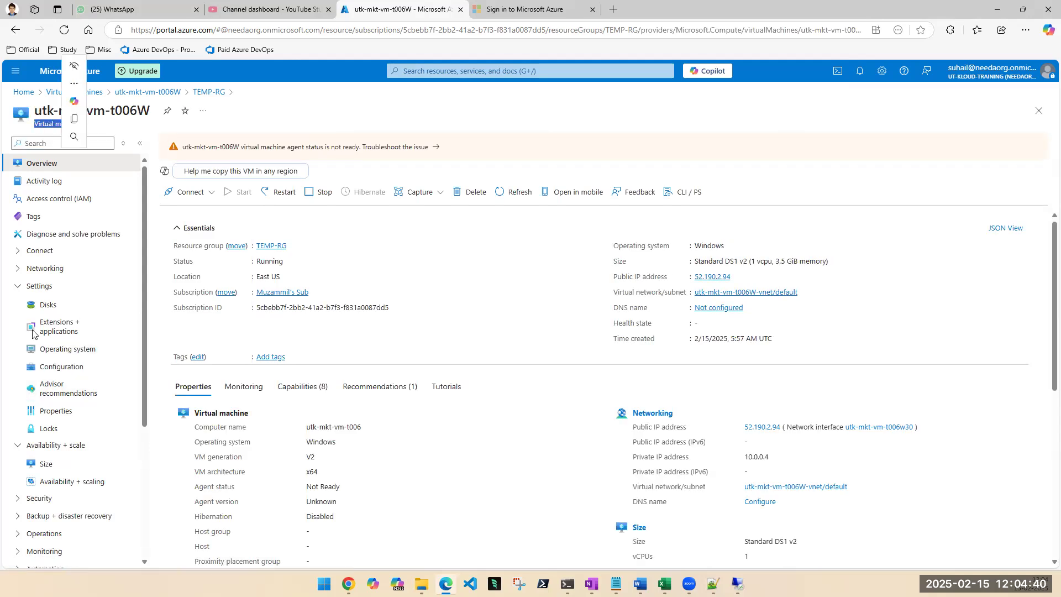
pyautogui.click(45, 431)
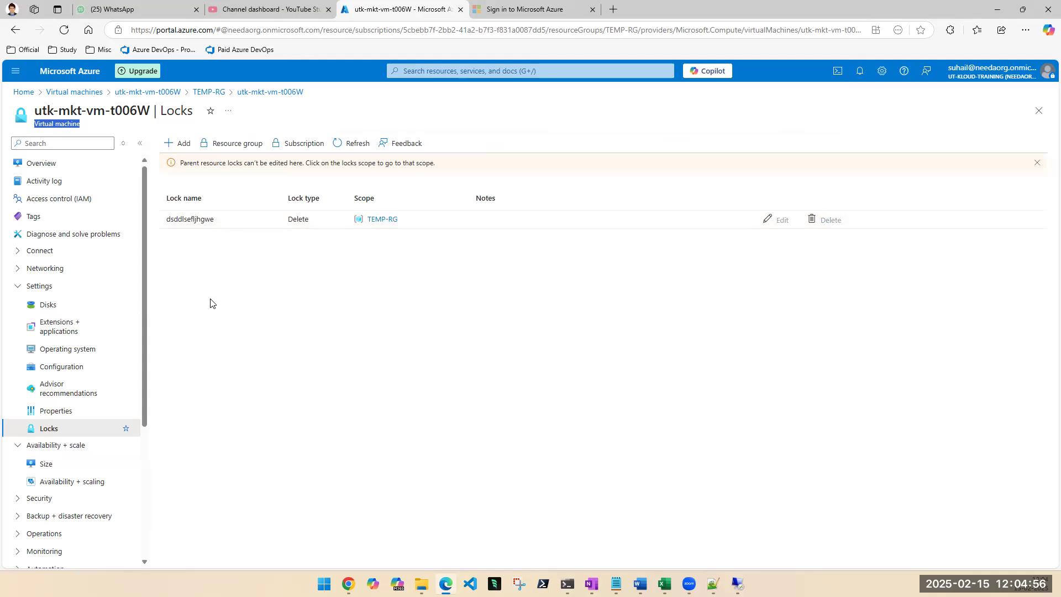
# Add a Read-only lock named "gfdgfh" to the virtual machine utk-mkt-vm-t006W.
pyautogui.click(180, 146)
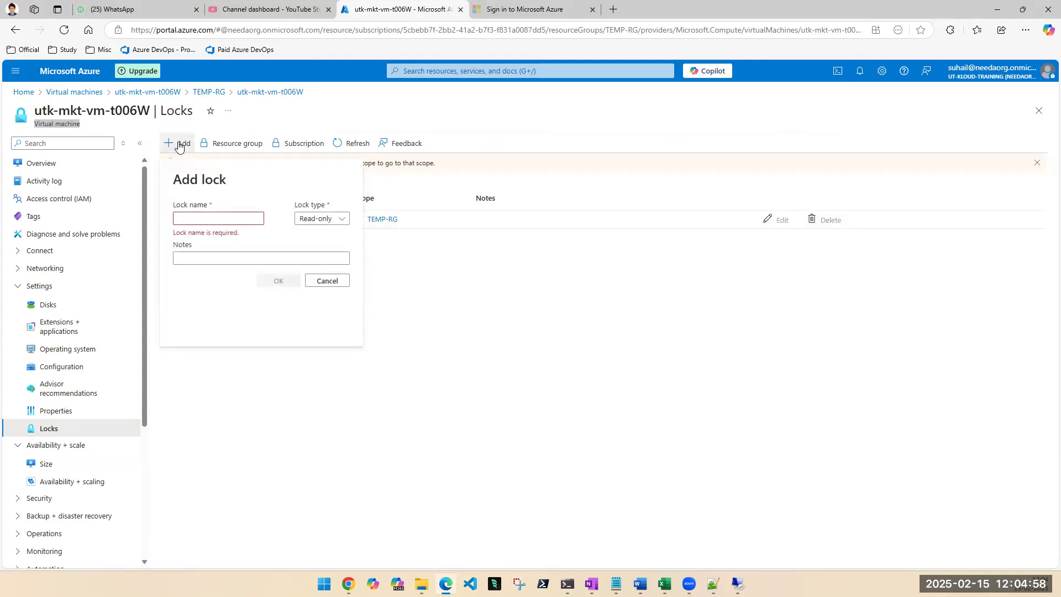
pyautogui.click(239, 220)
pyautogui.write('gfdgfh')
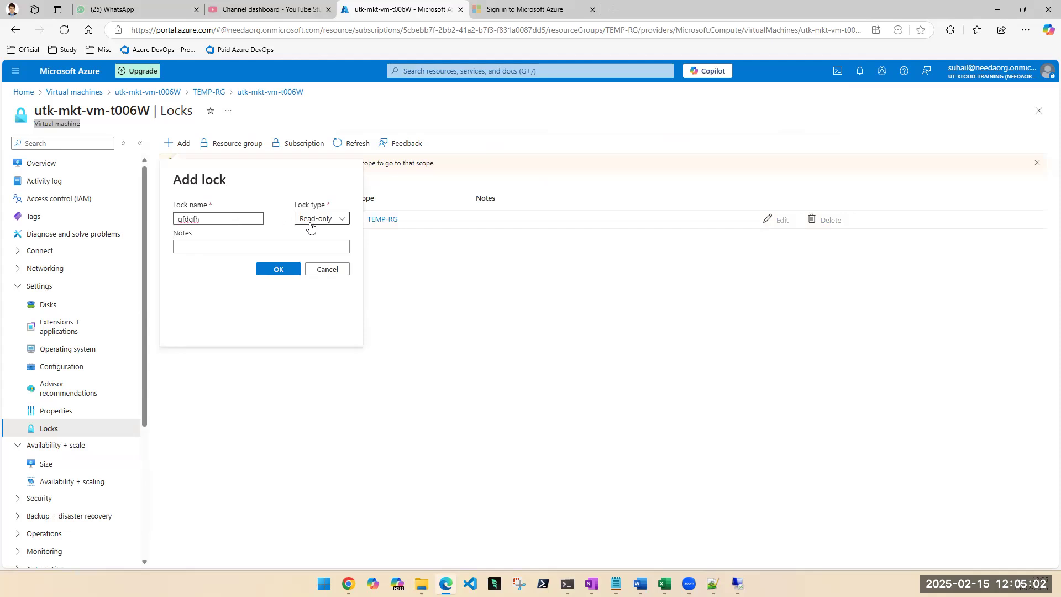
pyautogui.click(283, 270)
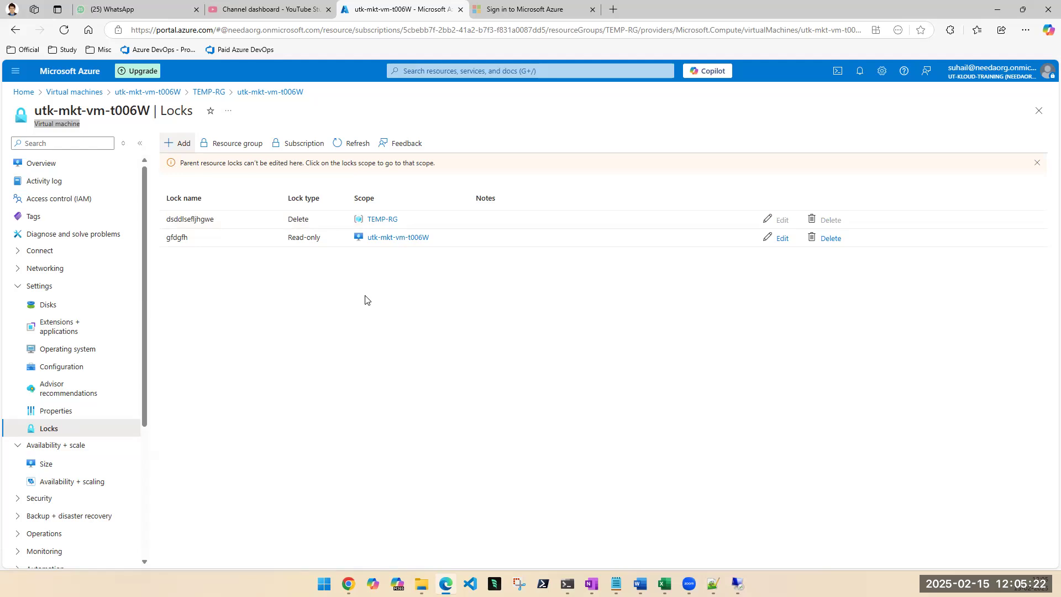
# Capture the locks page of utk-mkt-vm-t006W with Snipping Tool and minimize the screenshot window.
pyautogui.click(518, 583)
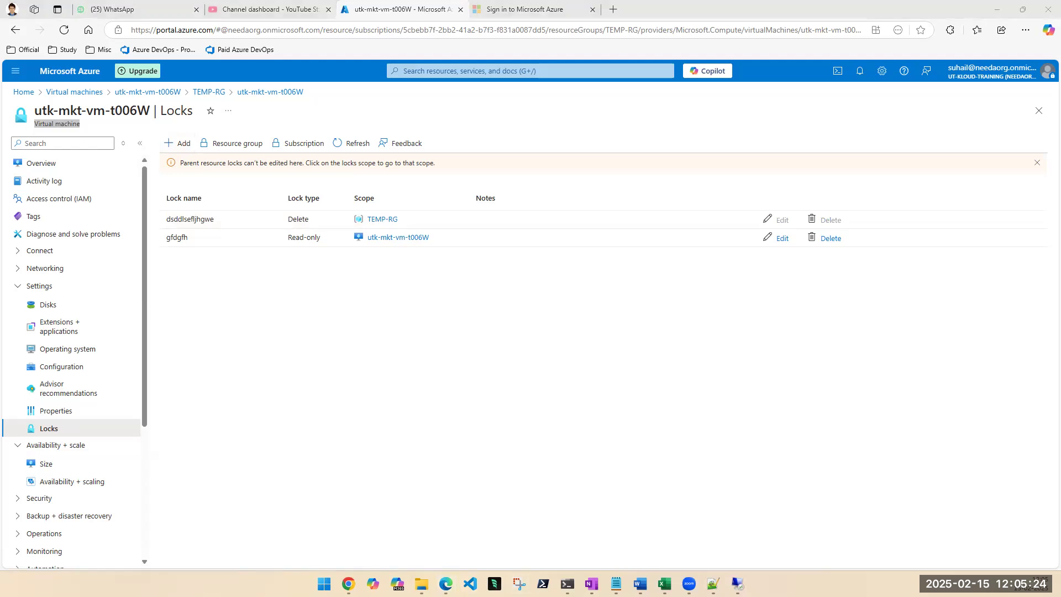
pyautogui.click(229, 43)
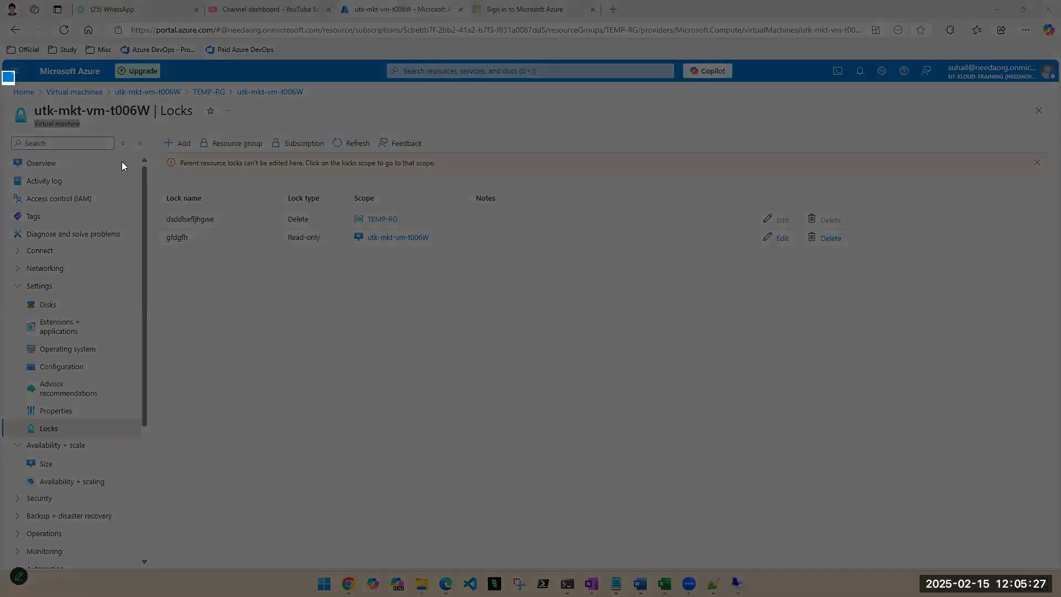
pyautogui.moveTo(2, 70); pyautogui.dragTo(913, 424)
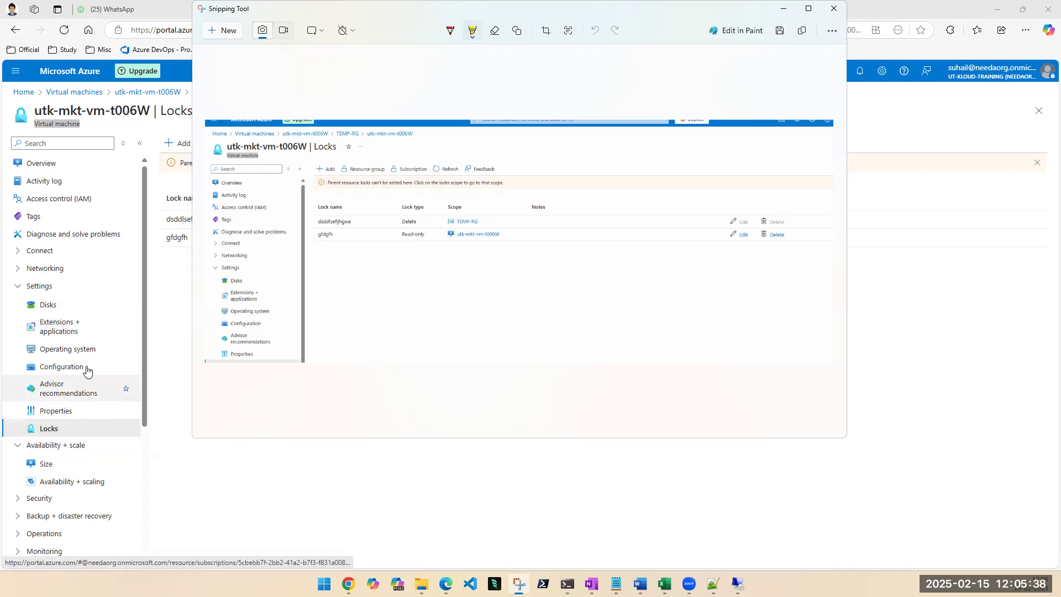
pyautogui.click(782, 11)
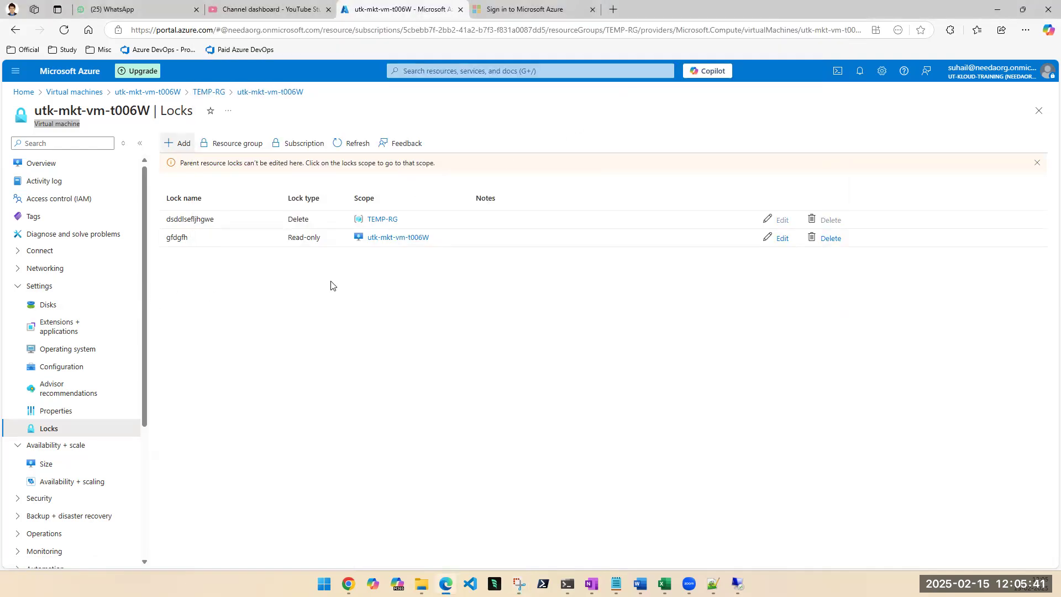
# Dissociate the public IP address utk-mkt-vm-t006W-ip in TEMP-RG from its network interface and refresh the resource list.
pyautogui.click(379, 220)
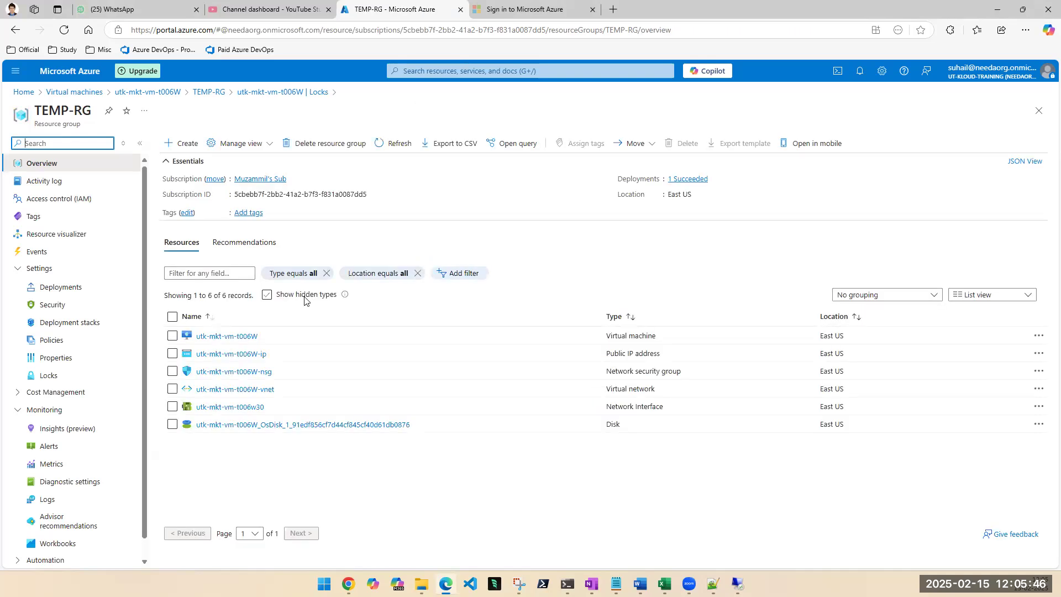
pyautogui.click(172, 354)
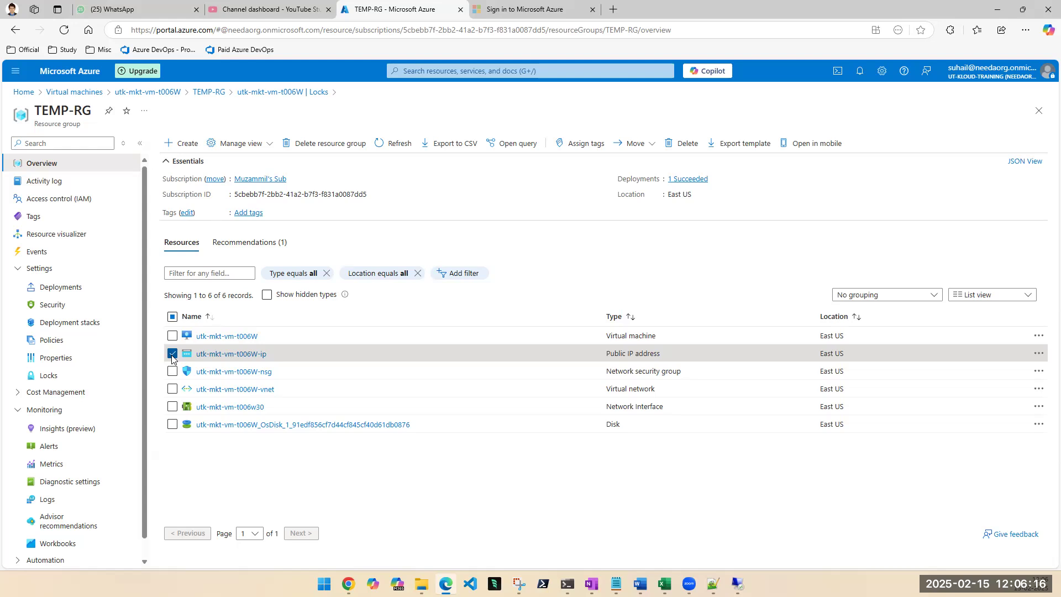
pyautogui.click(214, 354)
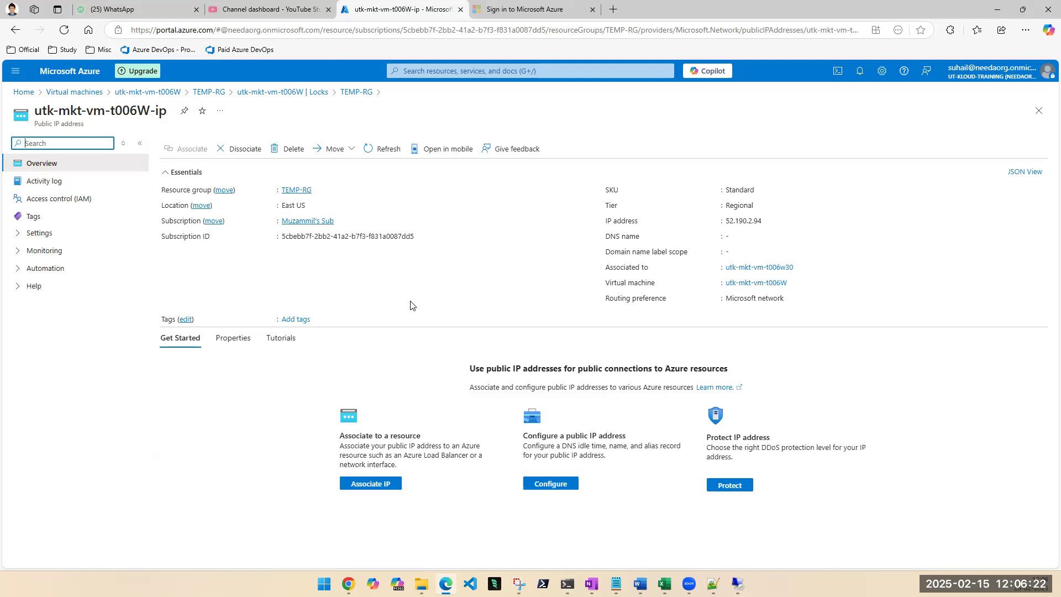
pyautogui.click(241, 148)
pyautogui.click(614, 384)
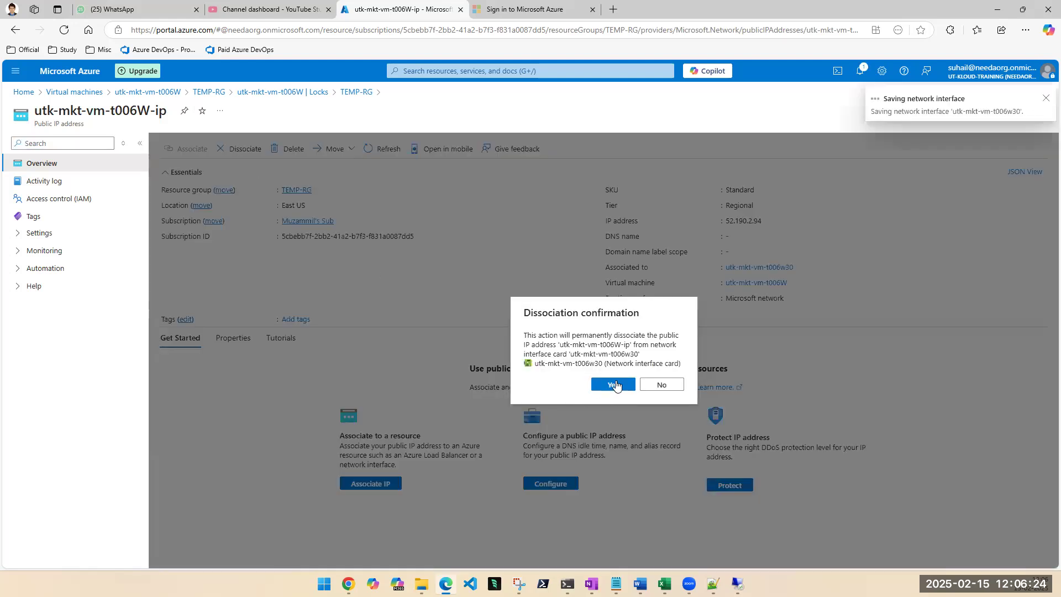
pyautogui.click(1044, 100)
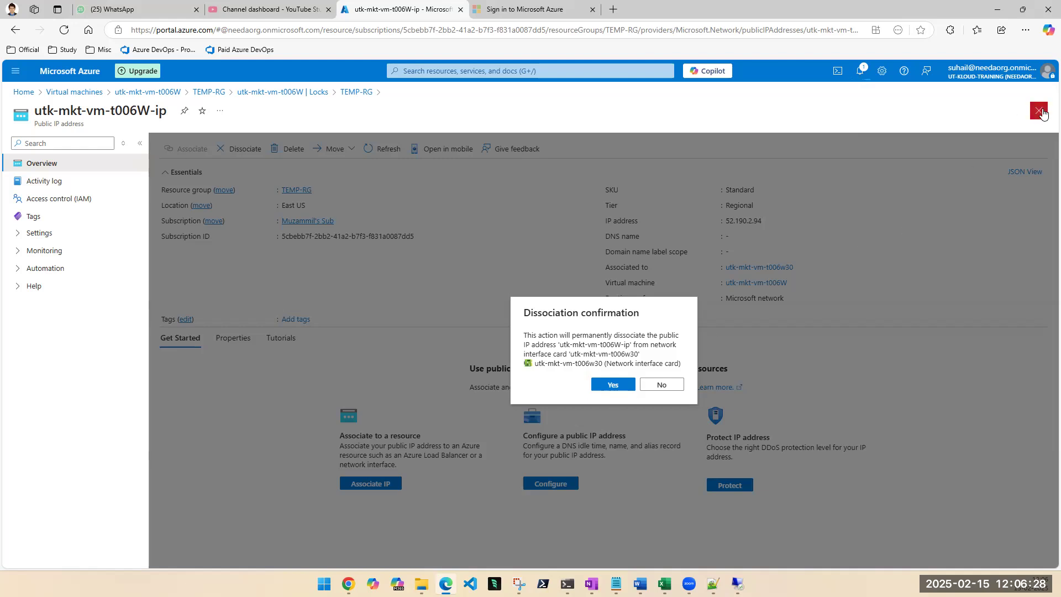
pyautogui.click(1042, 113)
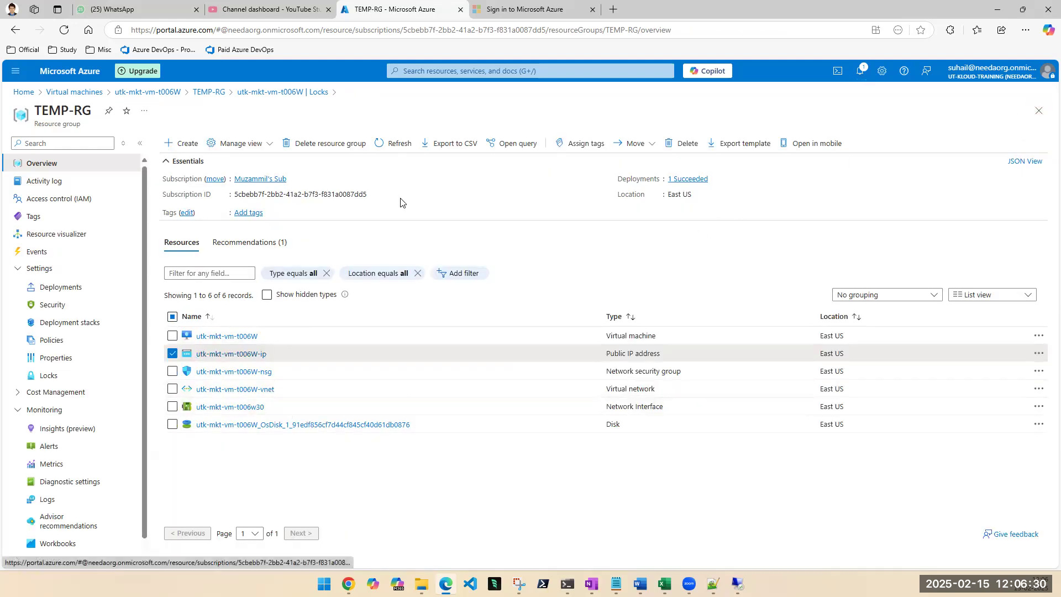
pyautogui.click(392, 143)
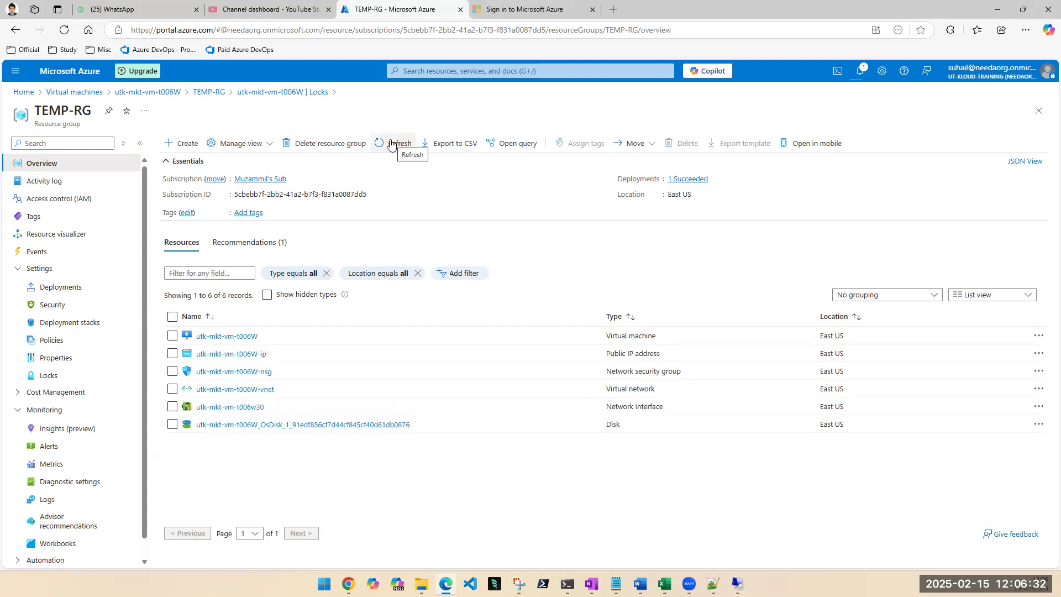
# Mark utk-mkt-vm-t006W-ip temporarily and arrange the Snipping Tool screenshot beside the resource list to compare it with the locks.
pyautogui.click(173, 353)
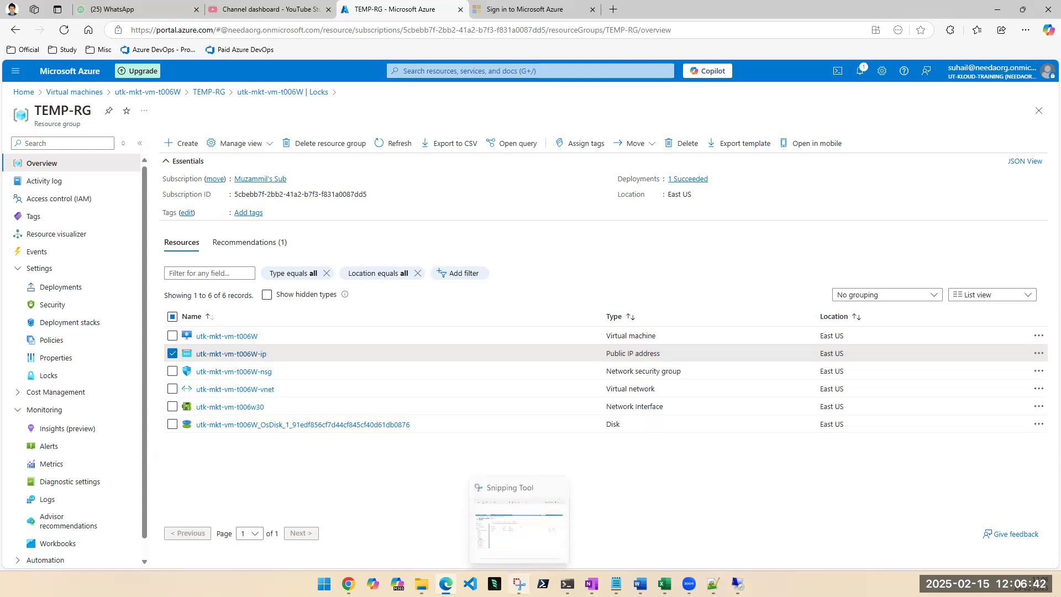
pyautogui.click(518, 584)
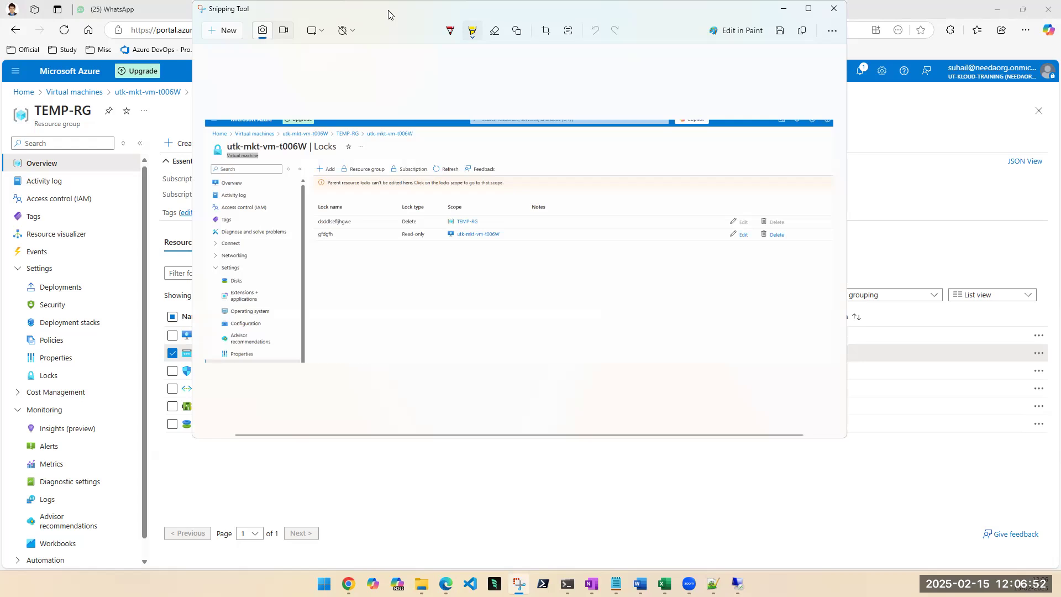
pyautogui.moveTo(388, 10); pyautogui.dragTo(537, 153)
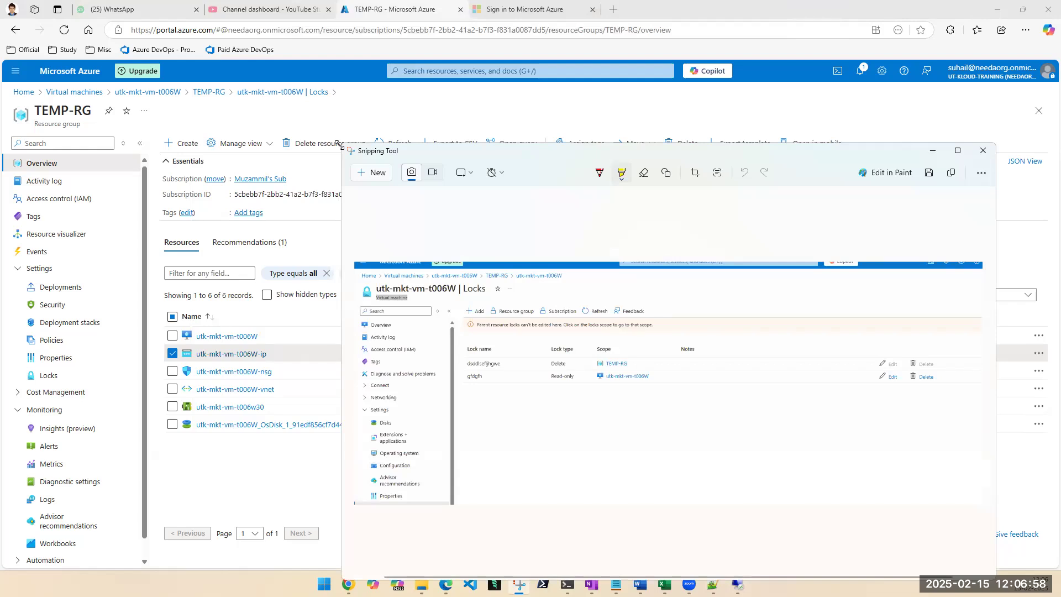
pyautogui.moveTo(339, 145); pyautogui.dragTo(275, 143)
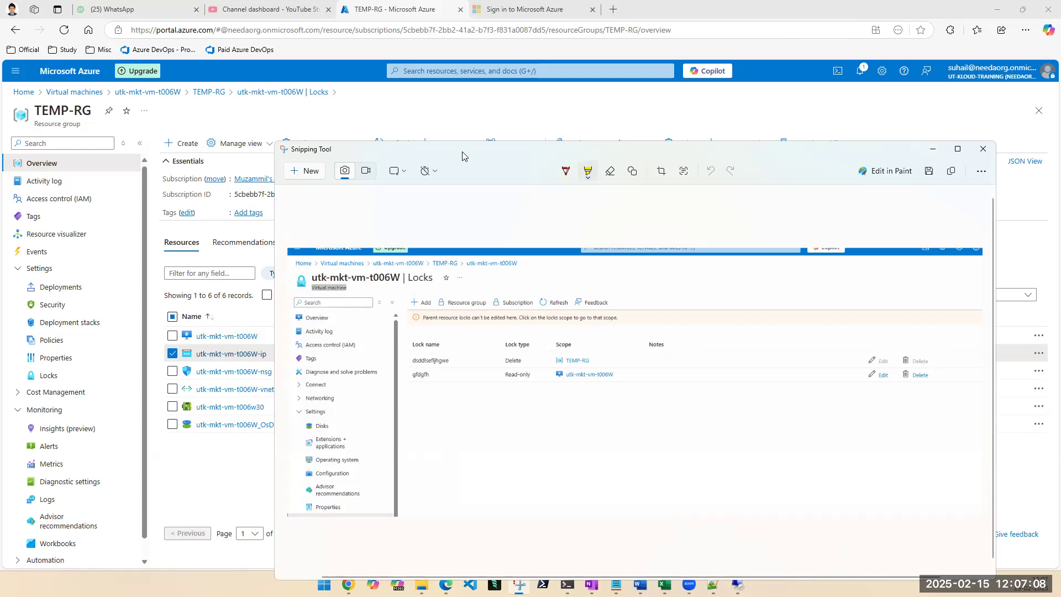
pyautogui.moveTo(462, 157); pyautogui.dragTo(496, 314)
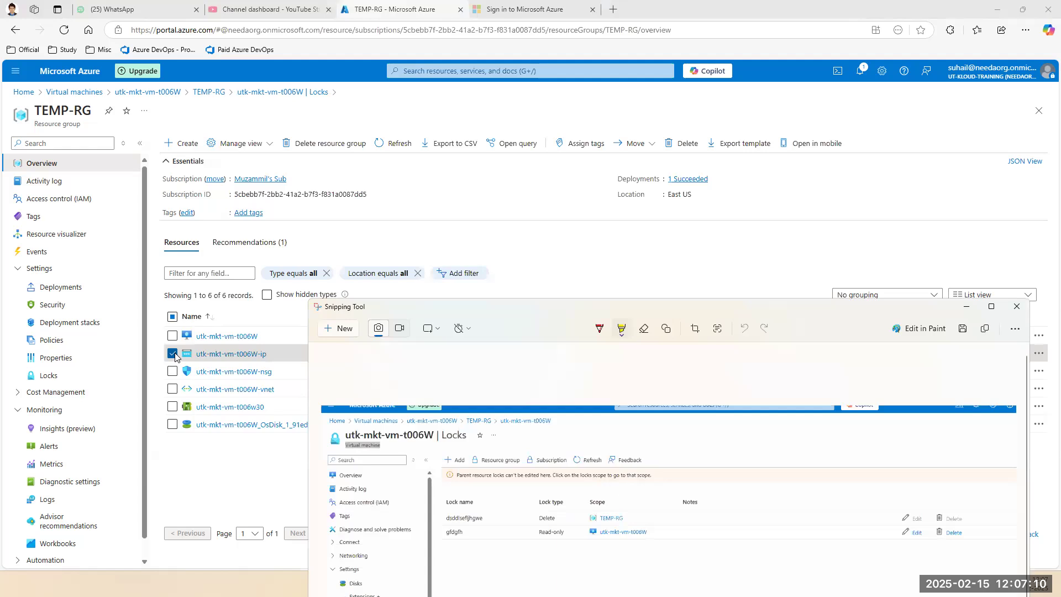
pyautogui.click(173, 354)
pyautogui.click(484, 581)
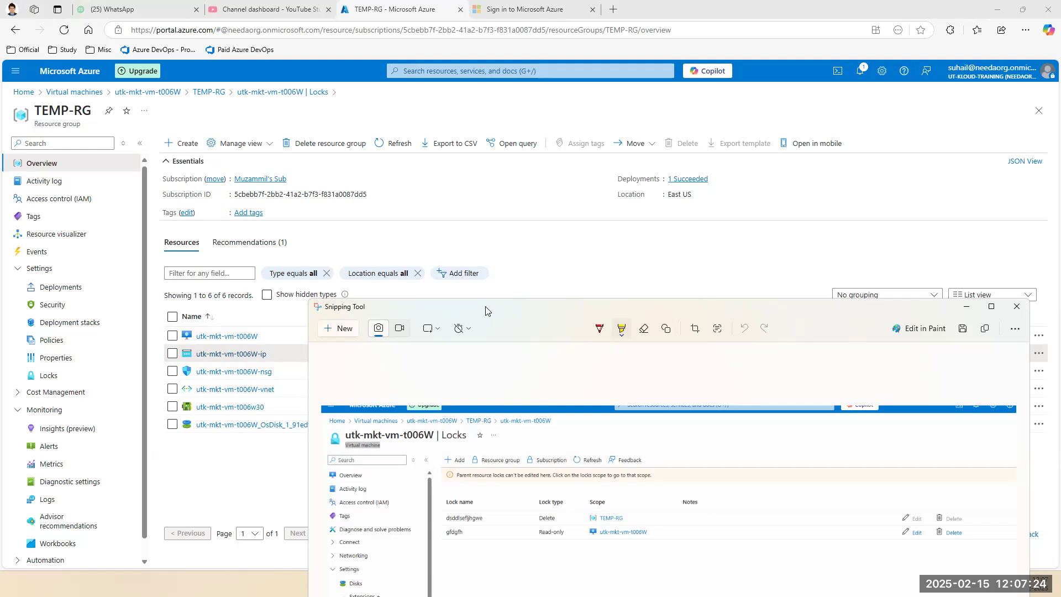
pyautogui.moveTo(485, 306); pyautogui.dragTo(459, 132)
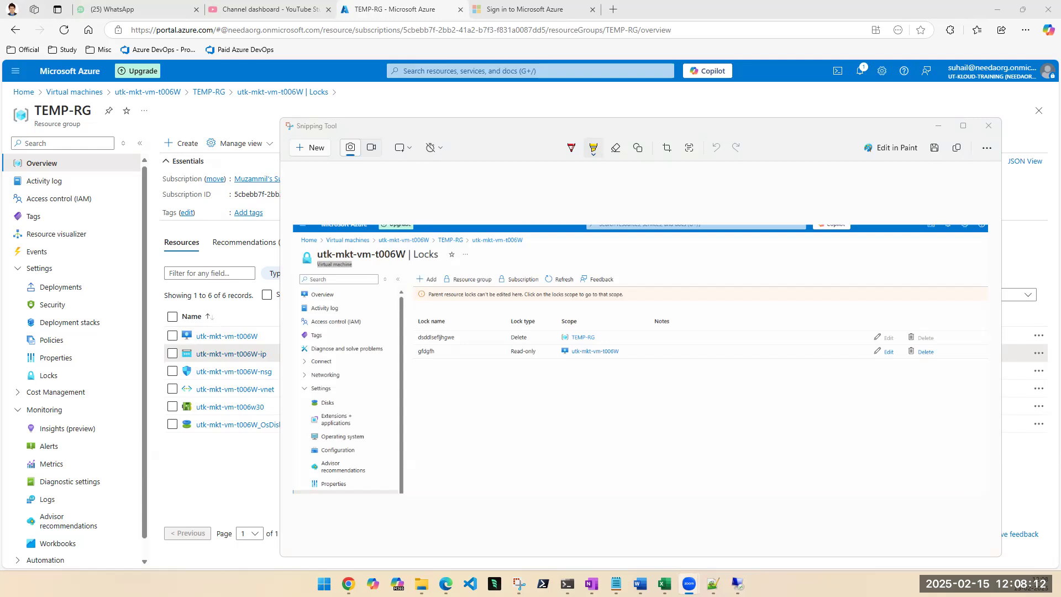
# Compare the network security group utk-mkt-vm-t006W-nsg with the locks screenshot, and select the OS disk instead.
pyautogui.click(173, 372)
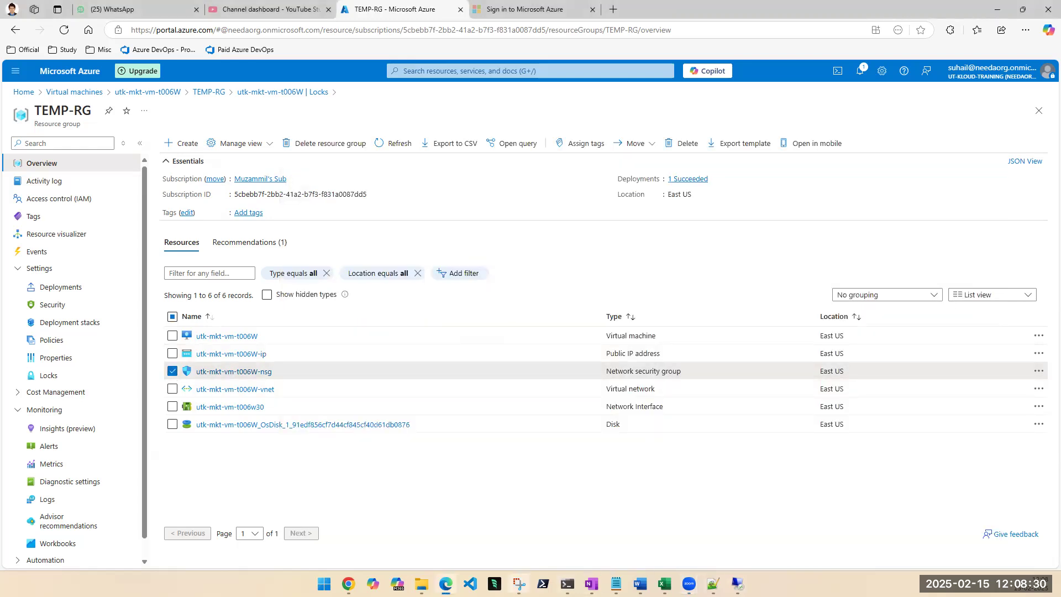
pyautogui.click(519, 583)
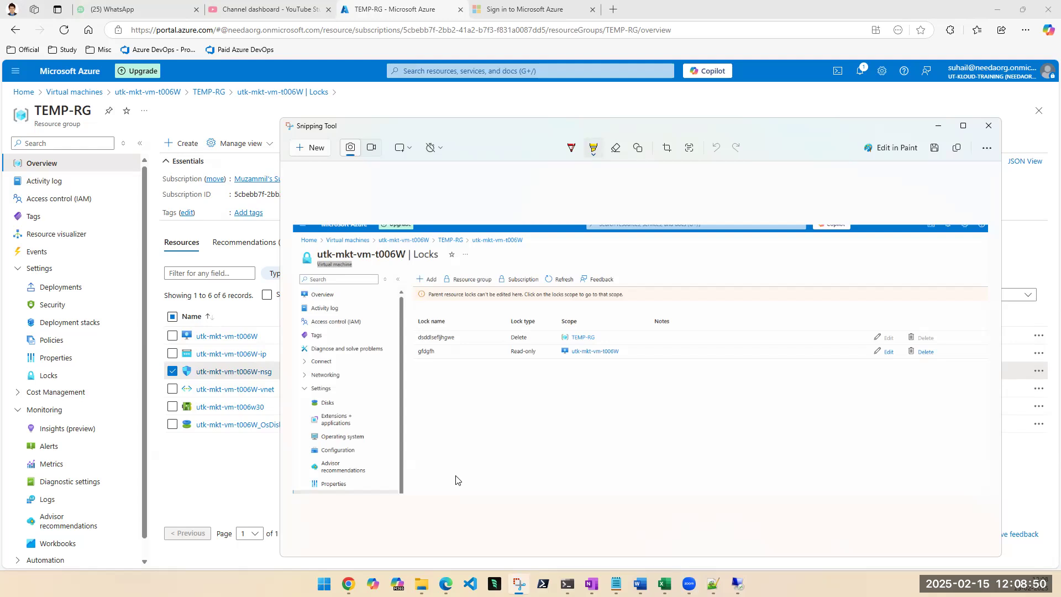
pyautogui.click(172, 372)
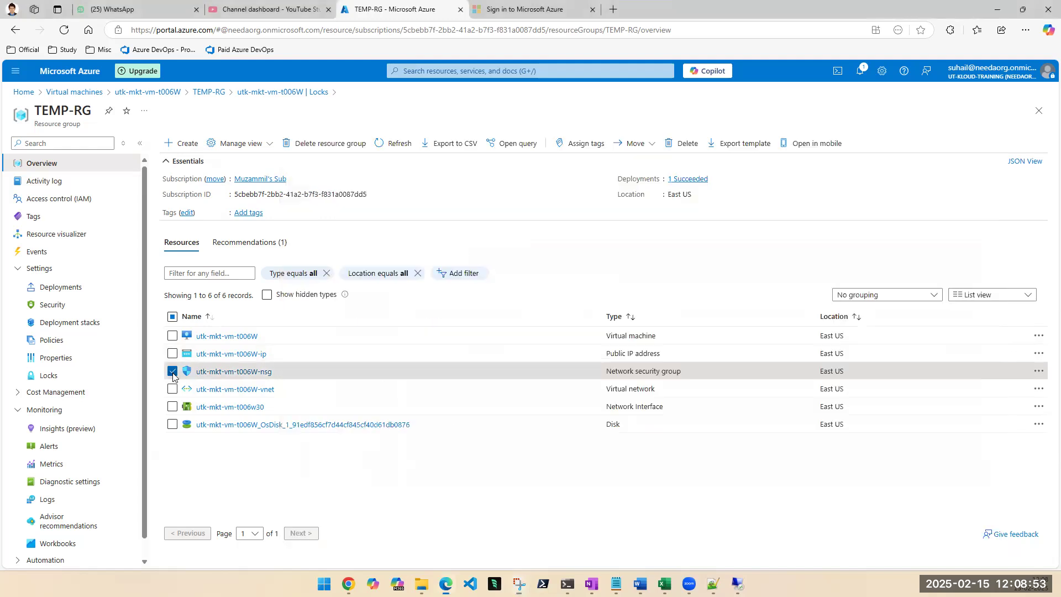
pyautogui.click(173, 425)
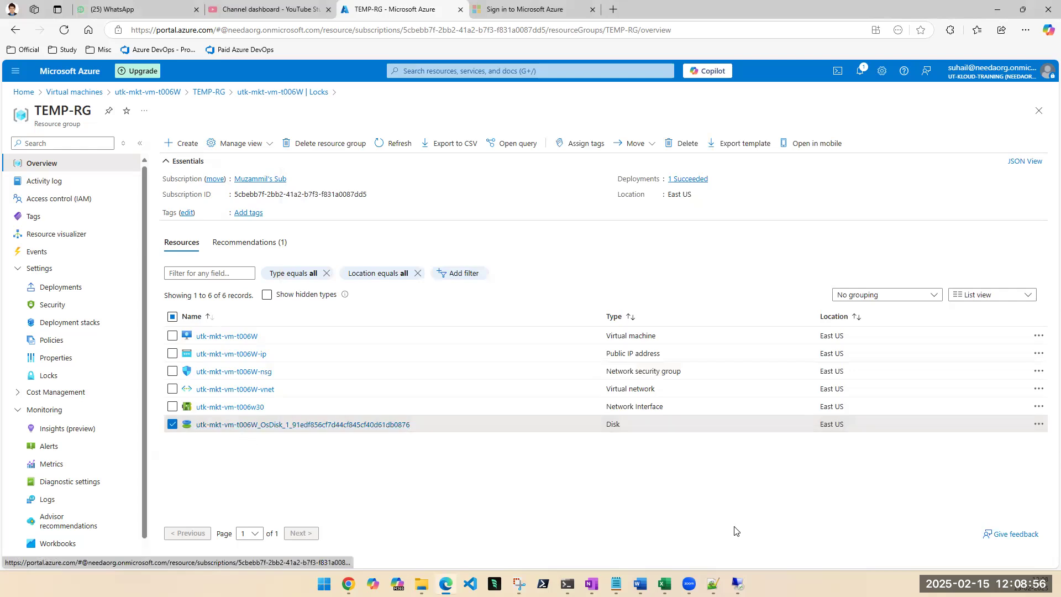
# Try selecting the 2048 GiB (P40) size for the OS disk in TEMP-RG and discard the unsaved edit.
pyautogui.click(518, 584)
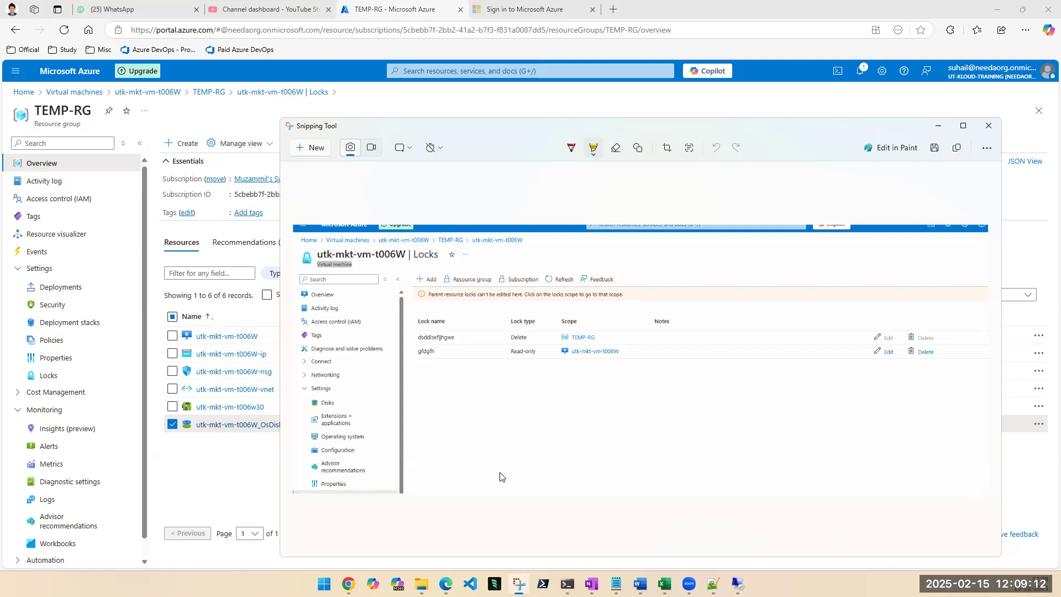
pyautogui.click(268, 427)
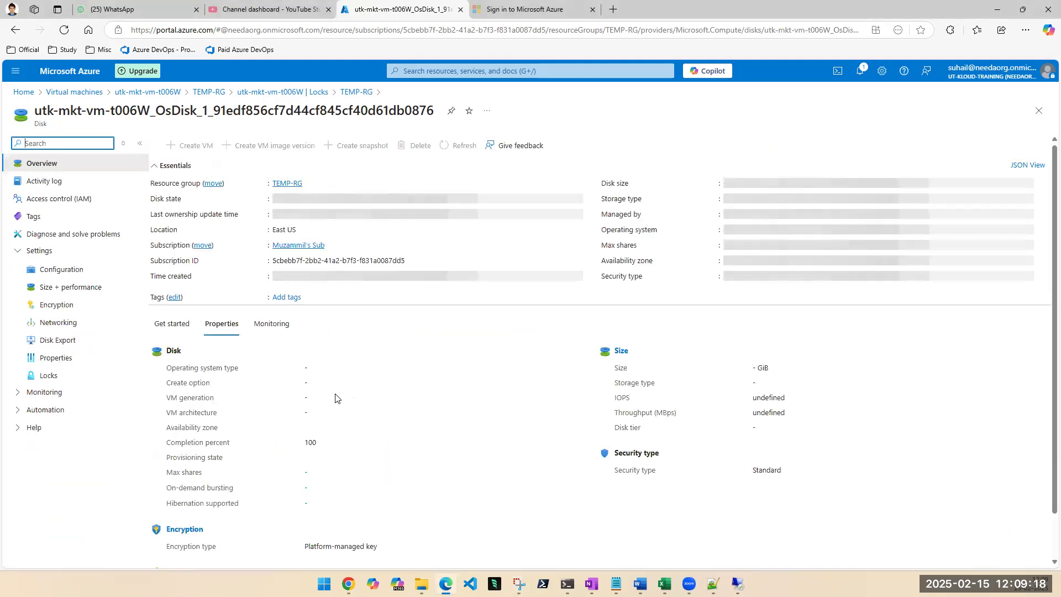
pyautogui.click(49, 288)
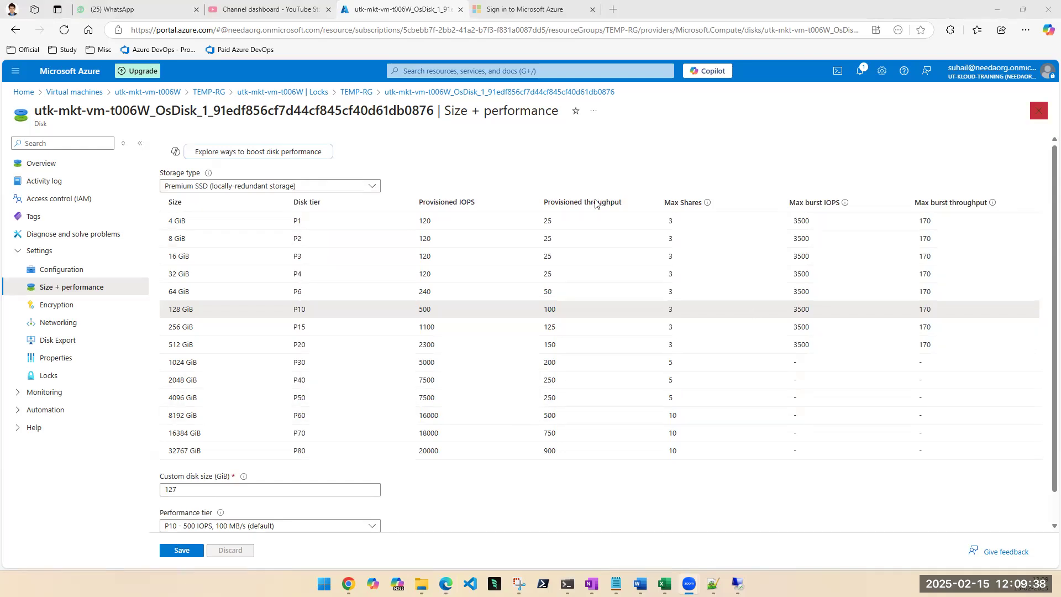
pyautogui.click(189, 387)
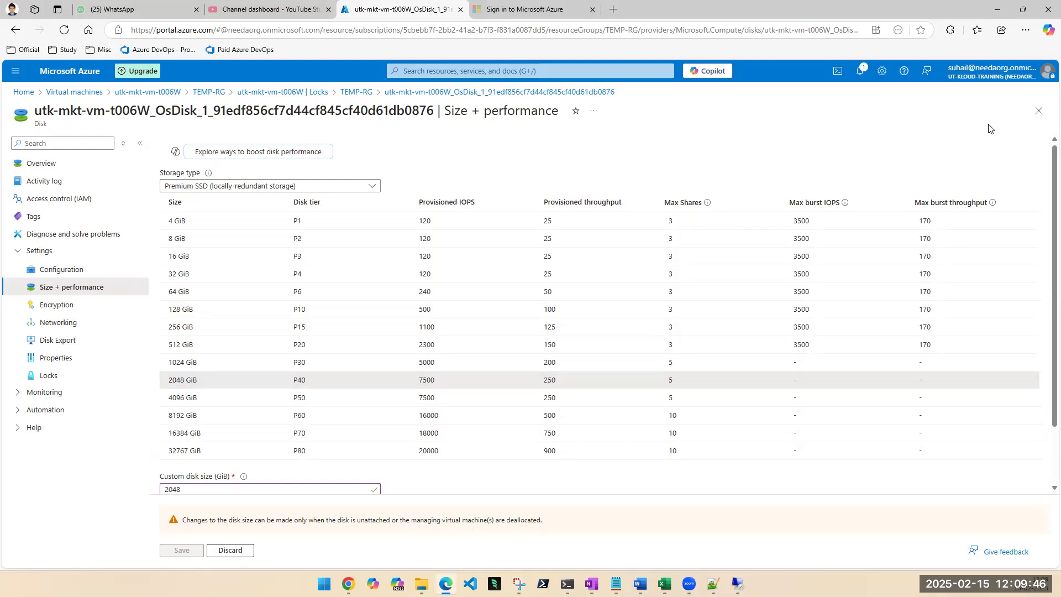
pyautogui.click(1038, 111)
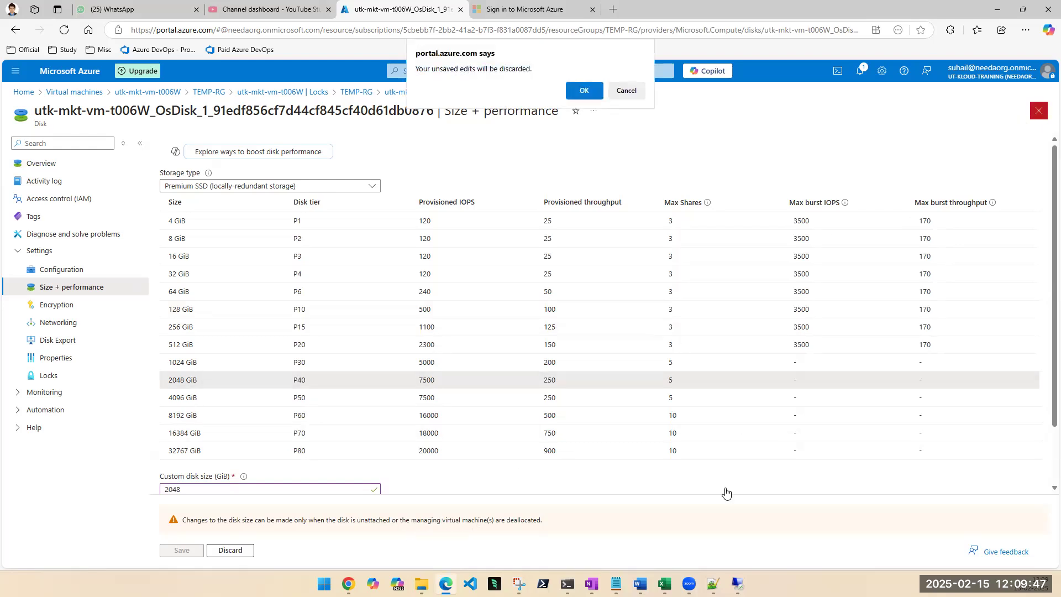
pyautogui.click(580, 92)
# Bring up the Snipping Tool screenshot of the VM's locks and enlarge it around the lock type and scope columns.
pyautogui.click(518, 583)
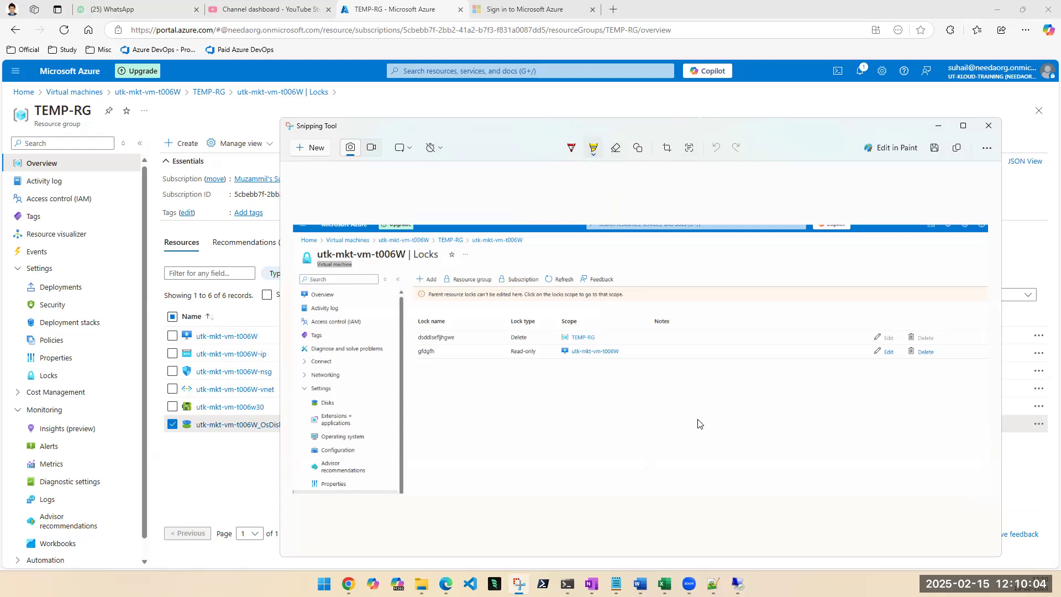
pyautogui.click(986, 149)
pyautogui.moveTo(925, 174)
pyautogui.click(803, 182)
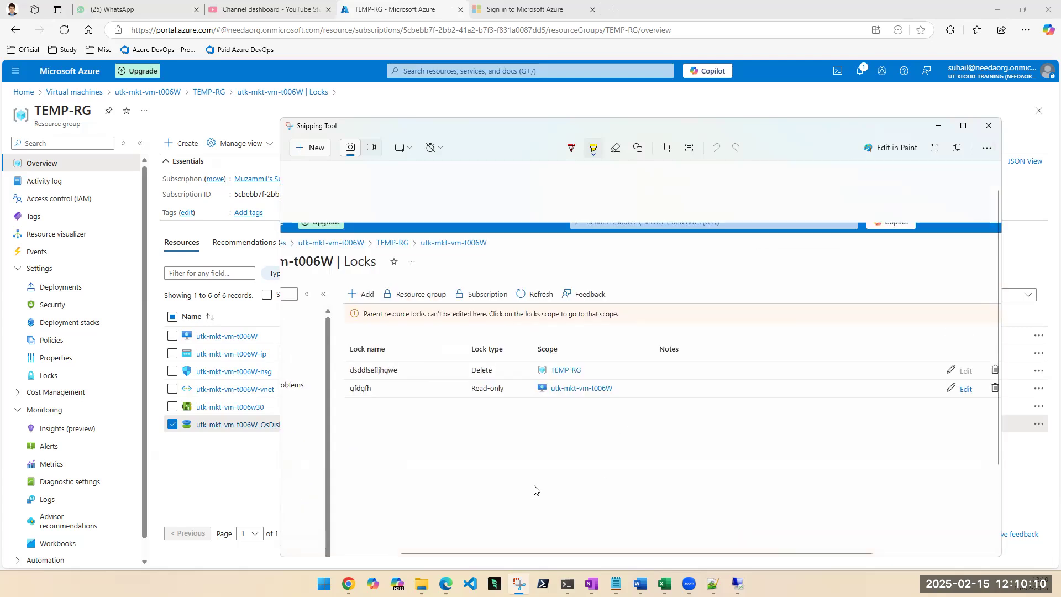
pyautogui.click(538, 464)
pyautogui.keyDown('ctrl'); pyautogui.scroll(2, 538, 467); pyautogui.keyUp('ctrl')
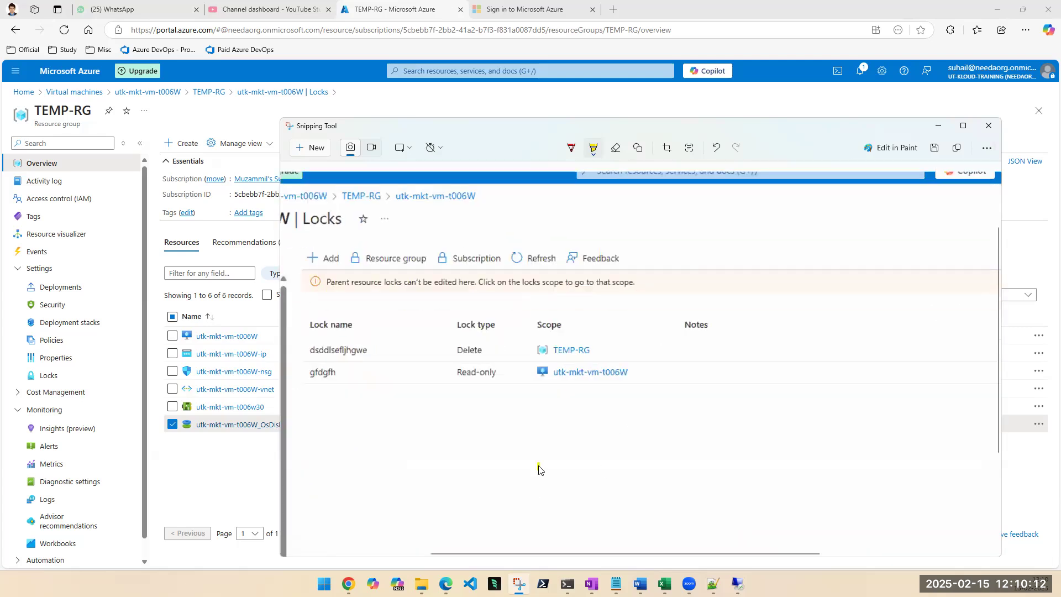
pyautogui.moveTo(591, 554); pyautogui.dragTo(512, 554)
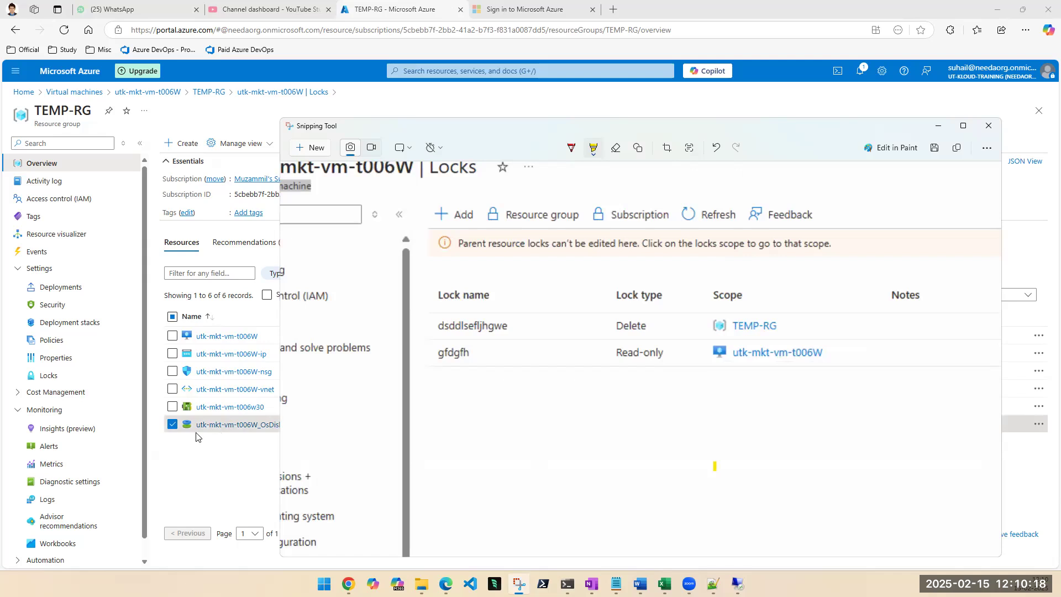
# Deselect the OS disk in TEMP-RG and try to stop the virtual machine utk-mkt-vm-t006W.
pyautogui.click(172, 425)
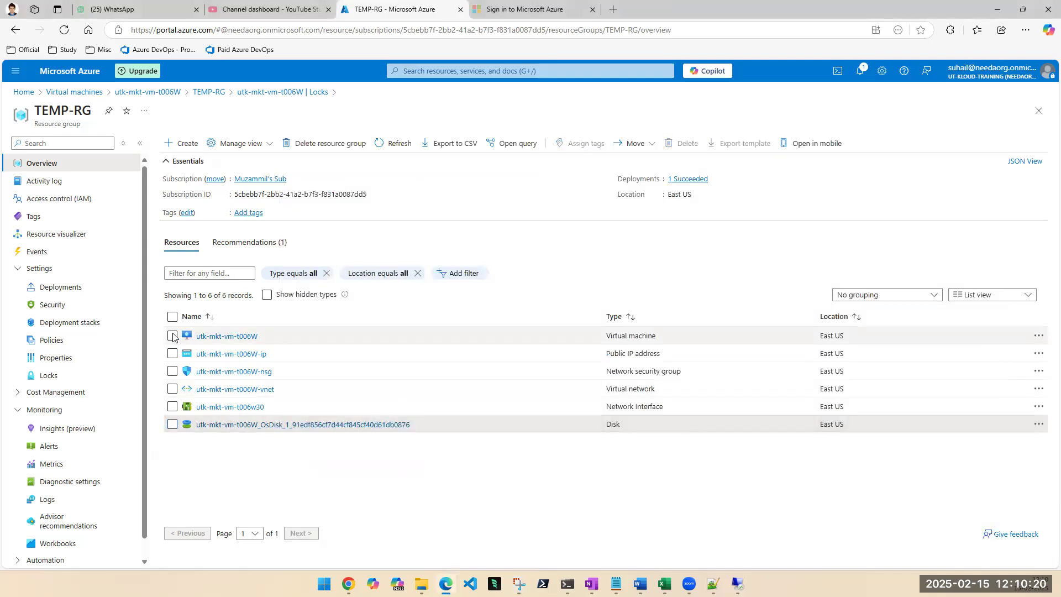
pyautogui.click(216, 341)
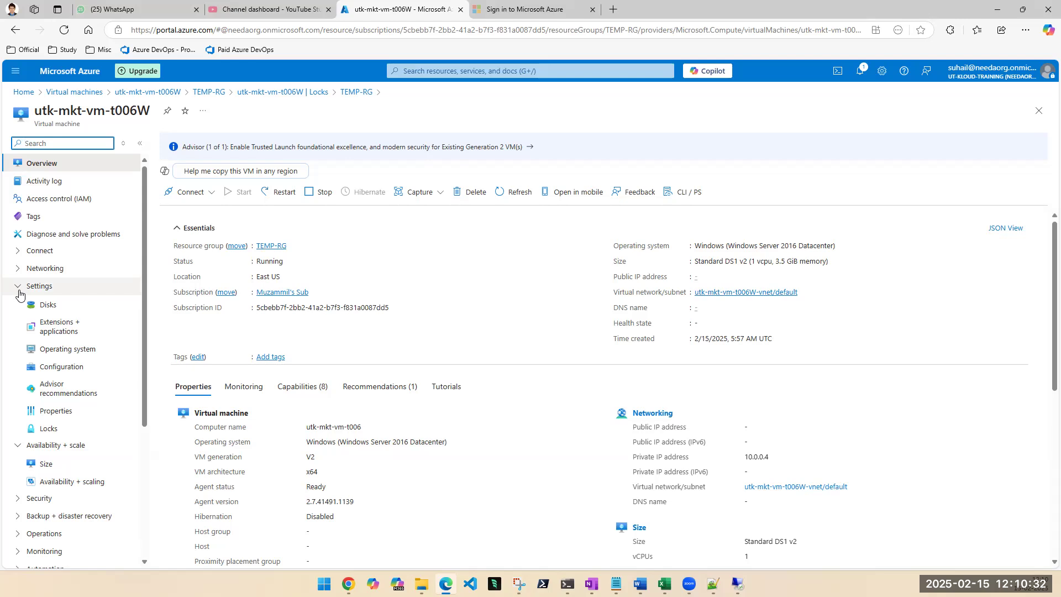
pyautogui.click(314, 195)
pyautogui.click(190, 242)
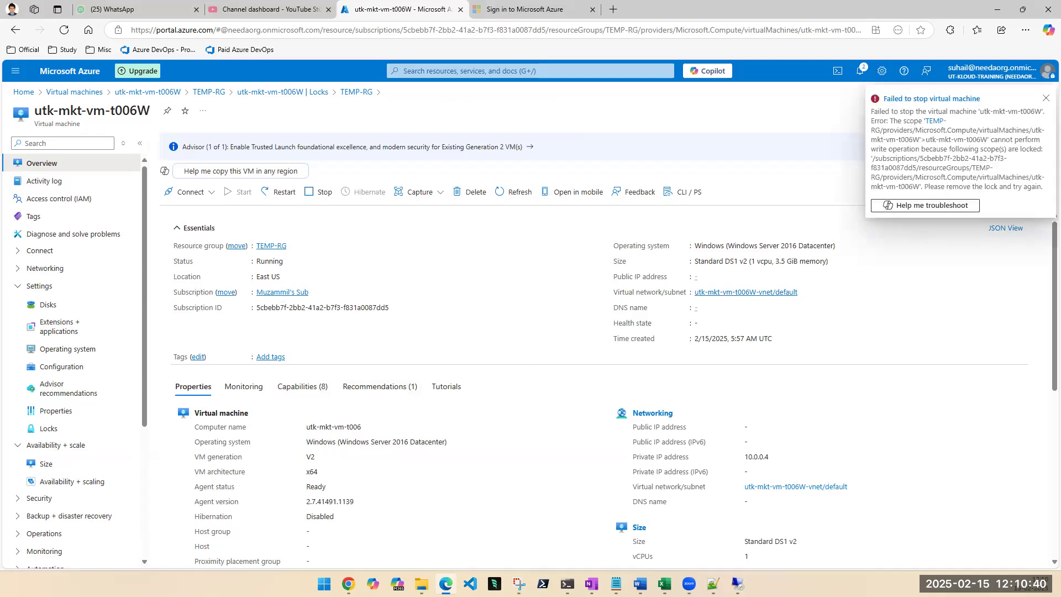
# Examine the locks screenshot over the VM overview again, zooming in on the Delete and Read-only lock entries.
pyautogui.click(518, 584)
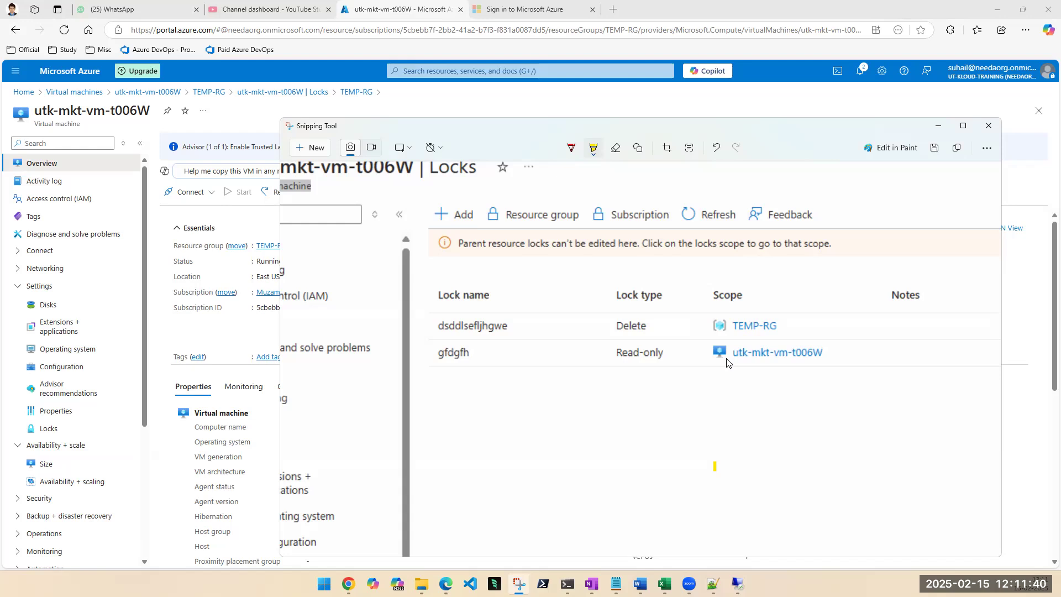
pyautogui.click(936, 127)
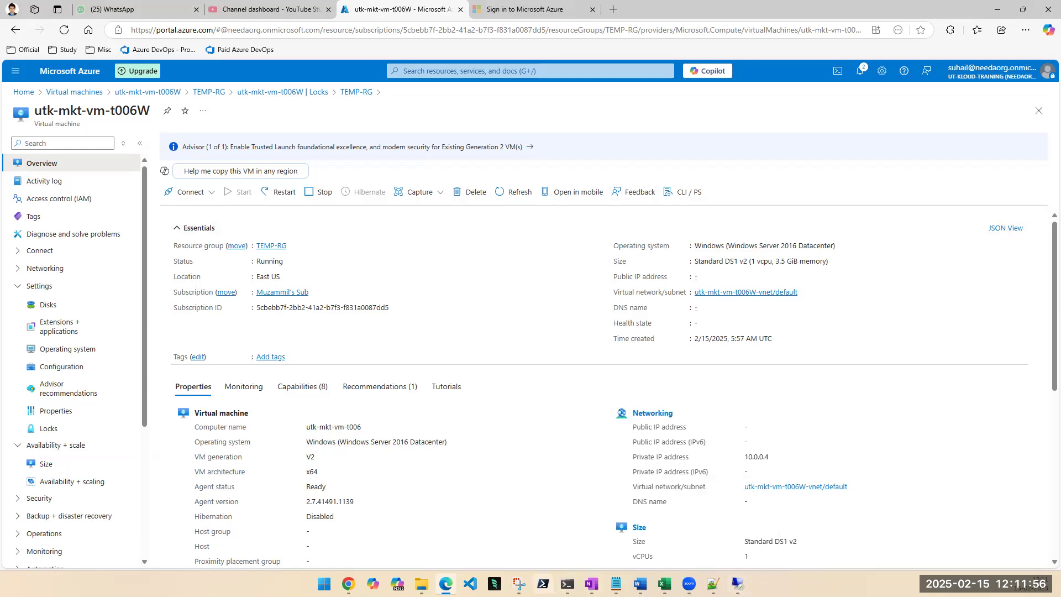
pyautogui.click(518, 584)
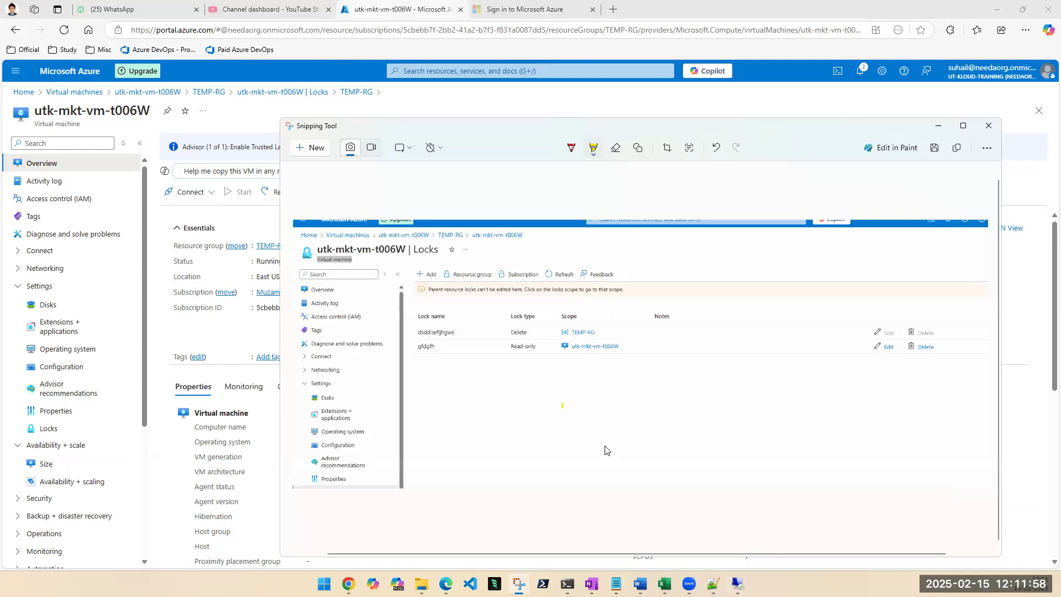
pyautogui.scroll(1, 781, 394)
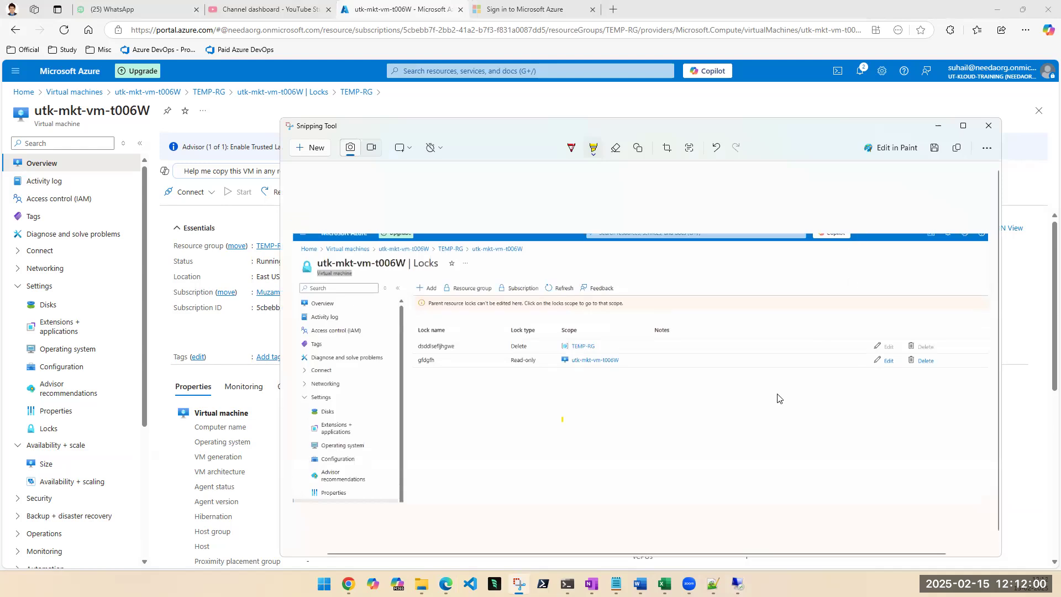
pyautogui.click(986, 147)
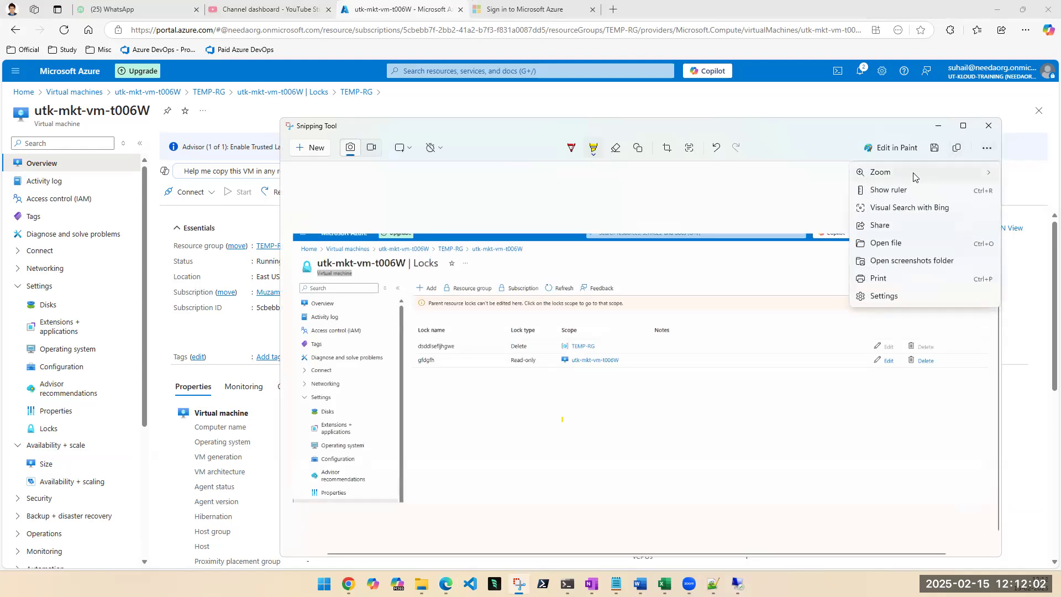
pyautogui.moveTo(912, 174)
pyautogui.click(800, 177)
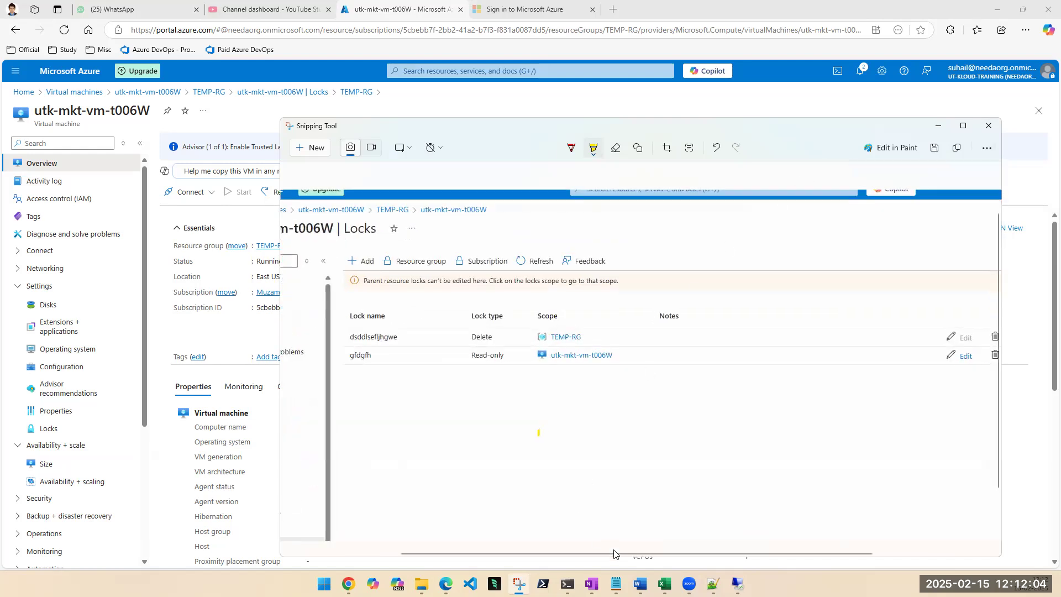
pyautogui.hscroll(-3, 630, 553)
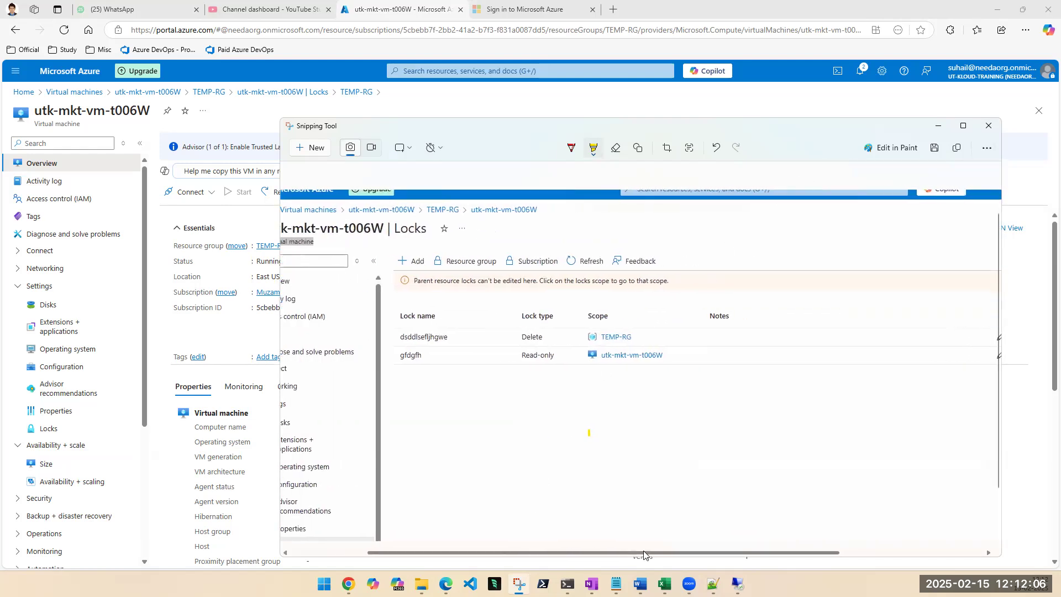
pyautogui.hscroll(5, 643, 553)
pyautogui.hscroll(-7, 630, 555)
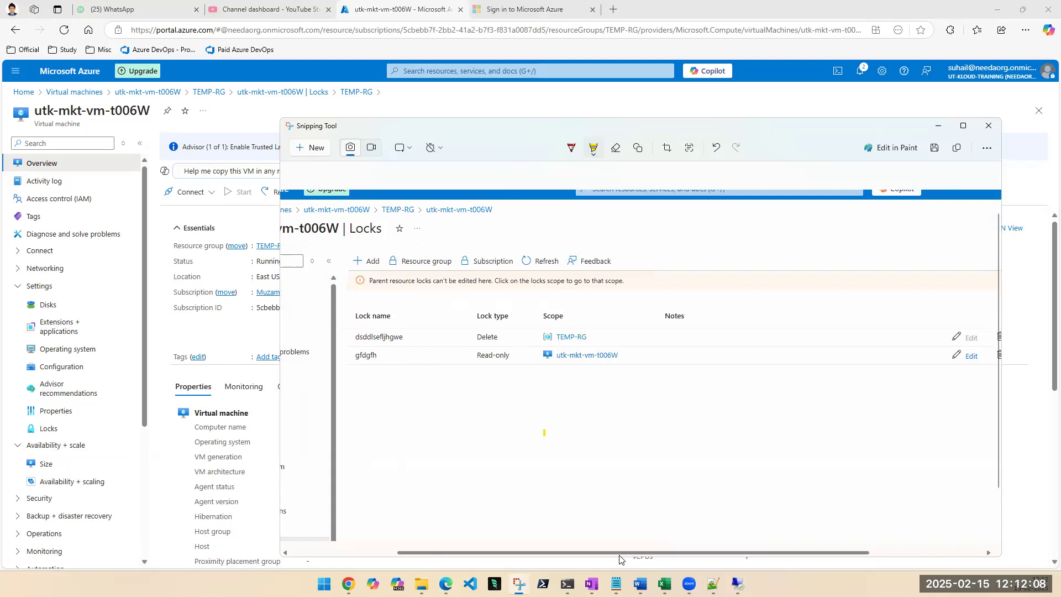
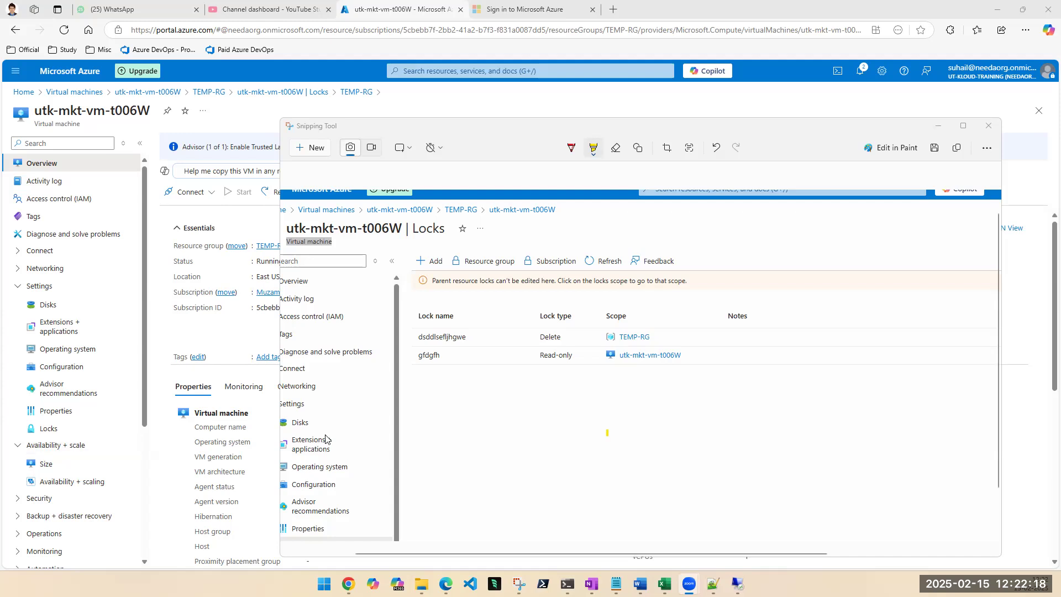
# Mark the Delete lock's name on the locks screenshot, close the screenshot and review the VM's overview properties.
pyautogui.click(438, 336)
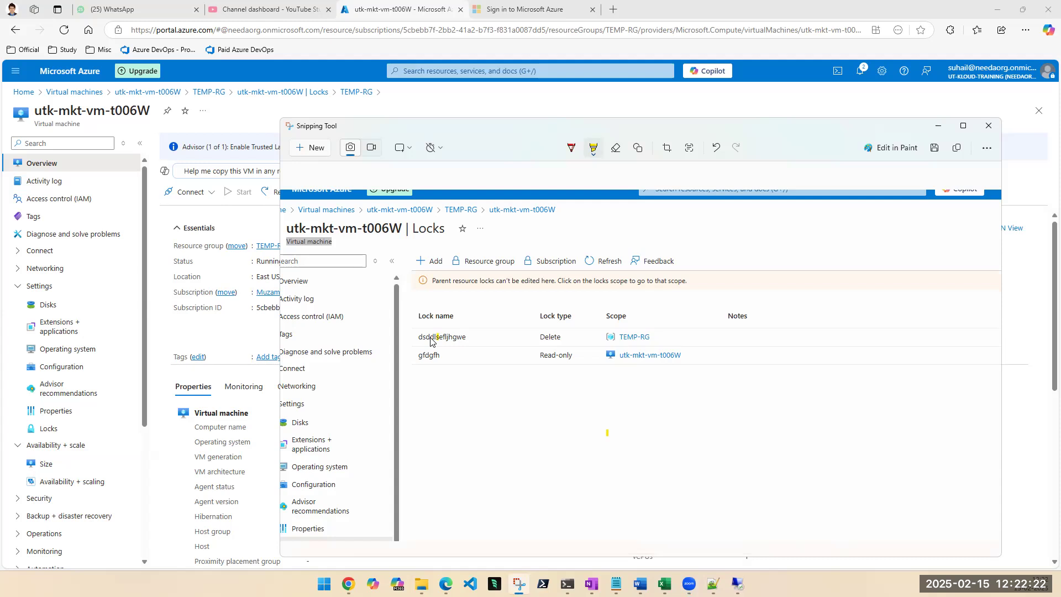
pyautogui.click(441, 337)
pyautogui.click(988, 126)
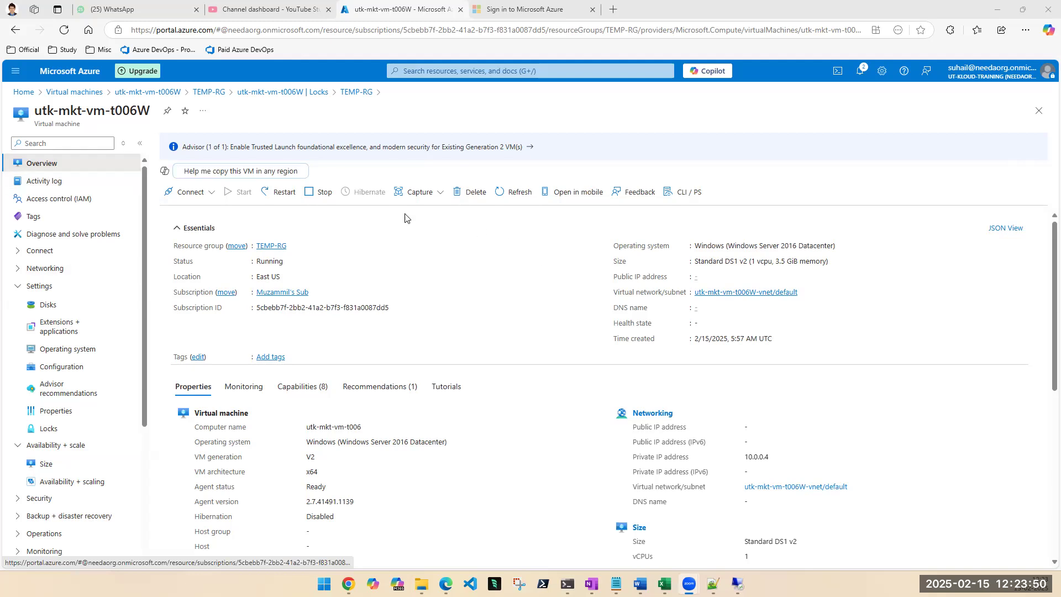
pyautogui.scroll(-1, 442, 309)
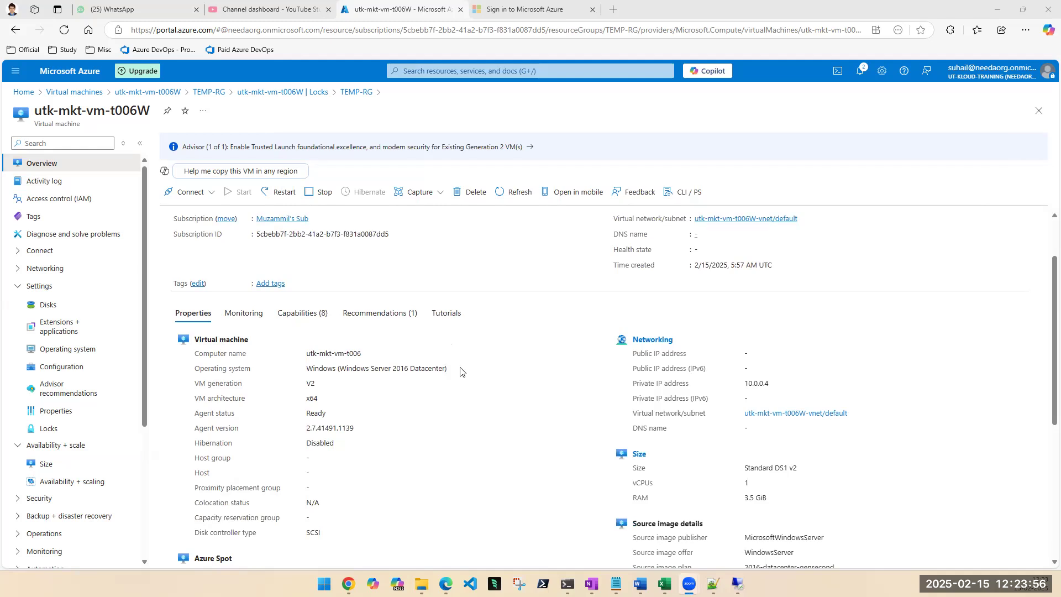
pyautogui.scroll(1, 483, 417)
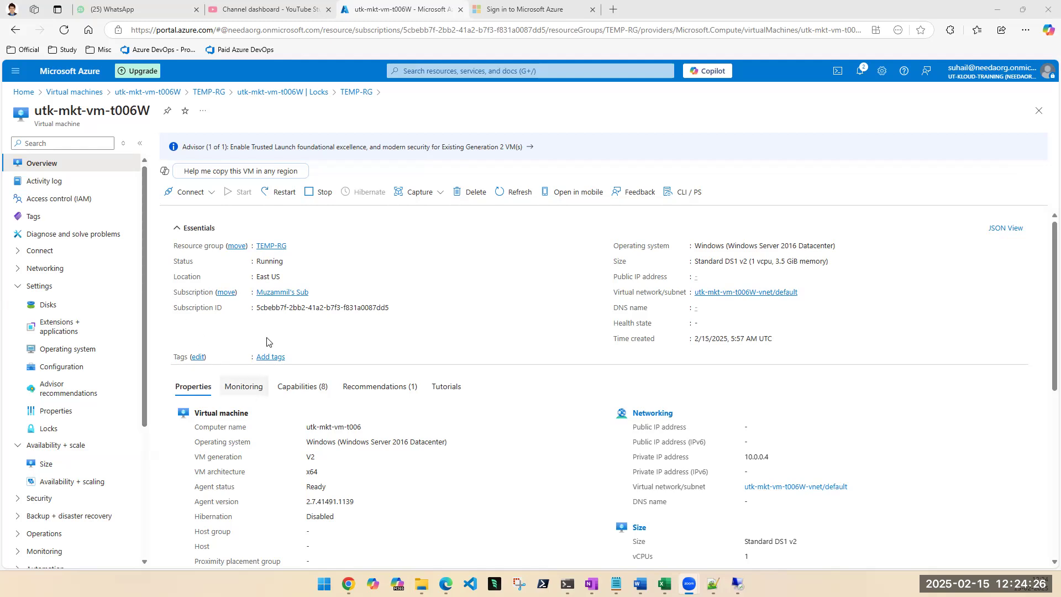
# Compare the subscription's list of virtual machines with its list of virtual networks, searching "vne" to find the latter.
pyautogui.click(450, 69)
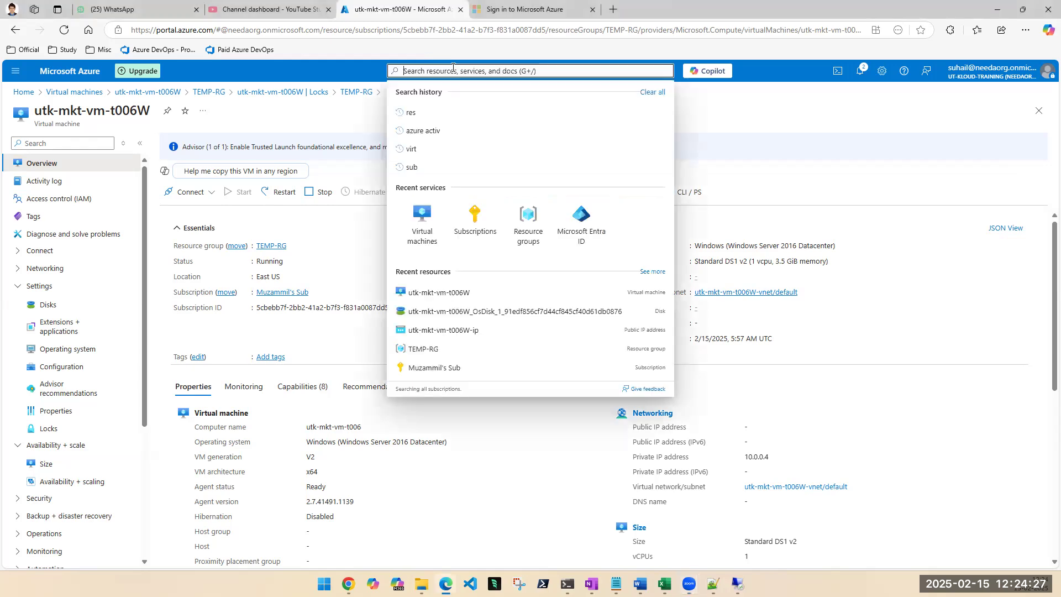
pyautogui.click(429, 223)
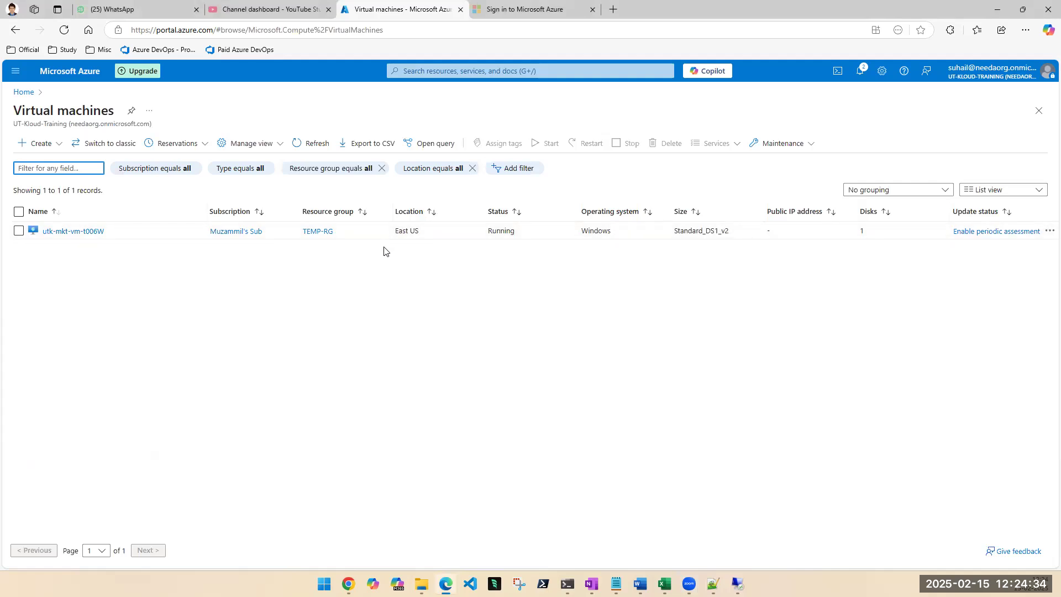
pyautogui.click(468, 76)
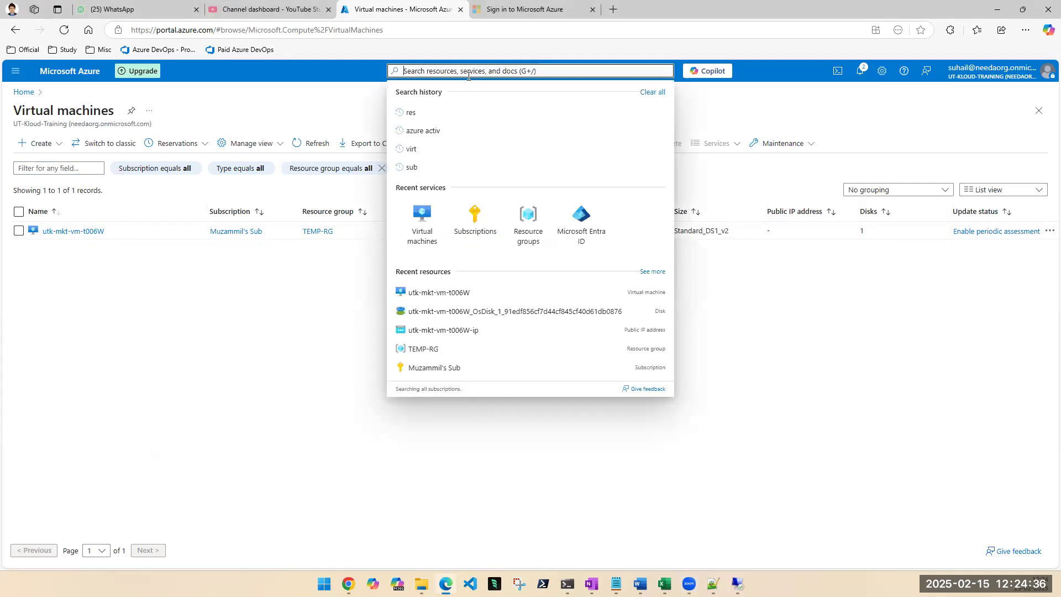
pyautogui.write('vne')
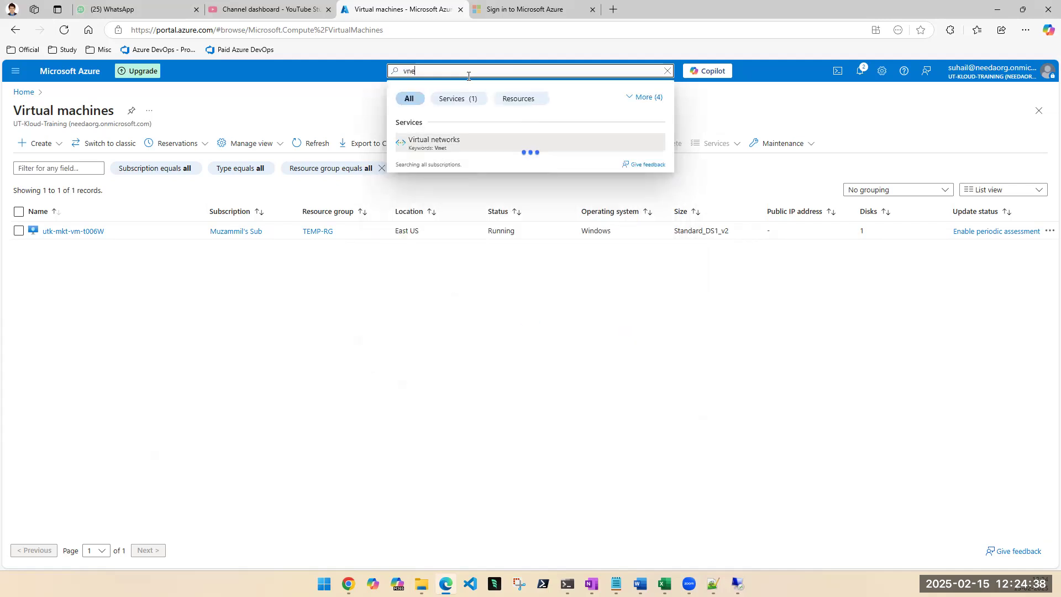
pyautogui.click(440, 142)
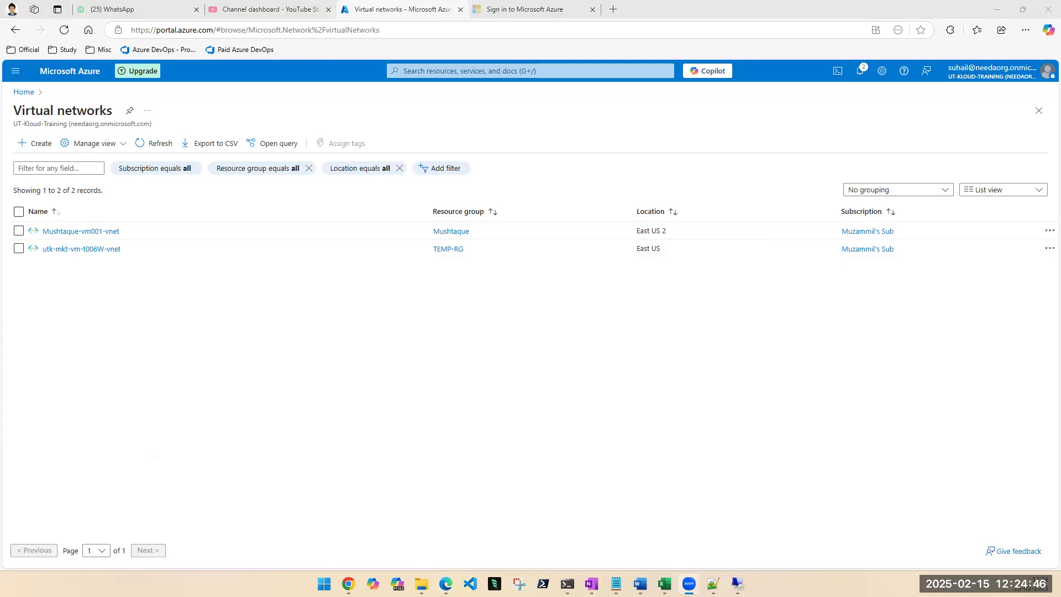
pyautogui.click(466, 71)
pyautogui.click(458, 239)
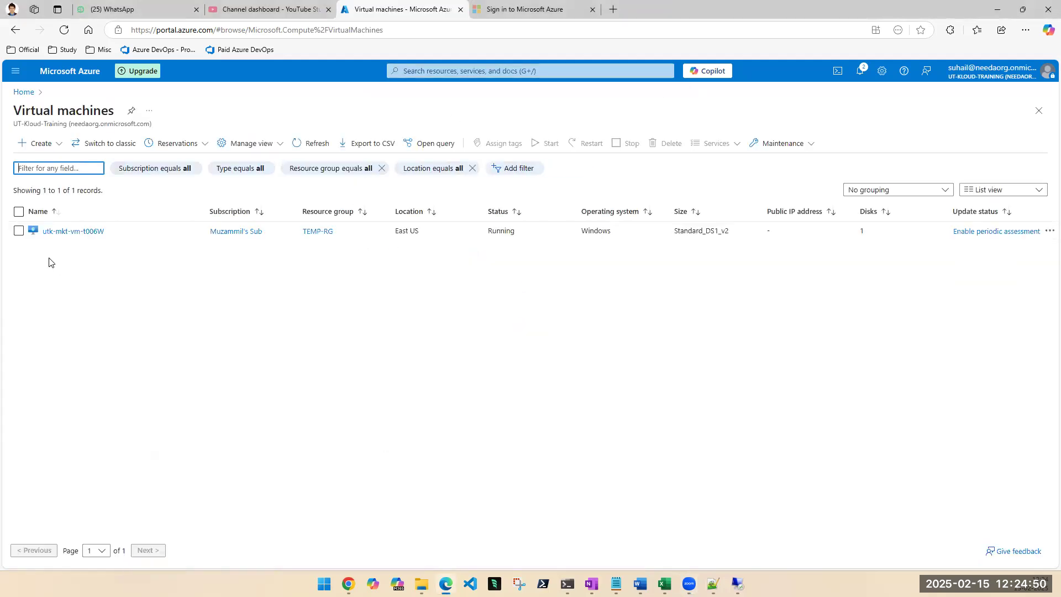
pyautogui.click(565, 72)
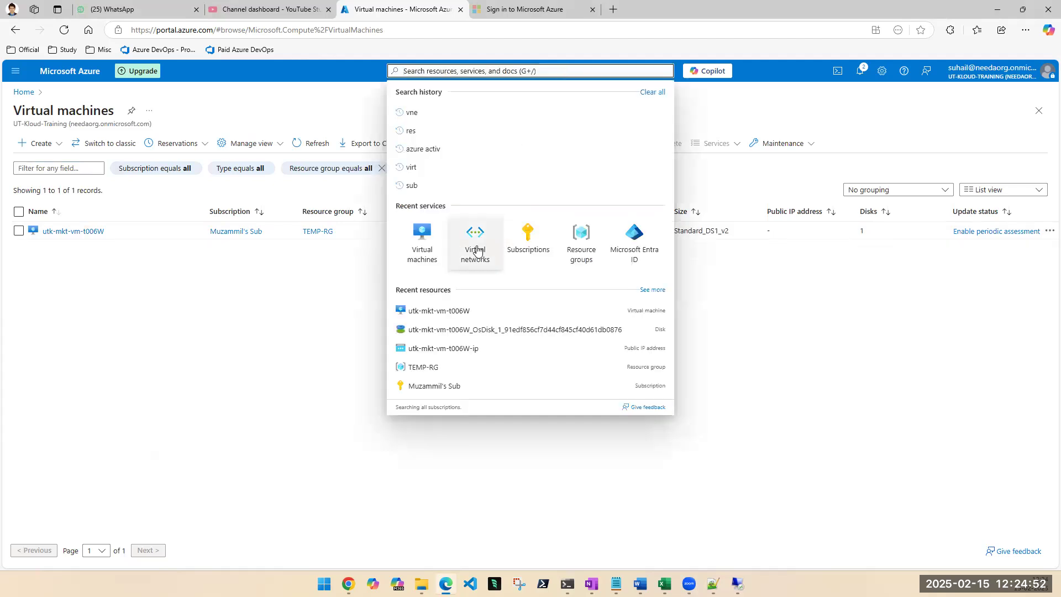
pyautogui.click(475, 244)
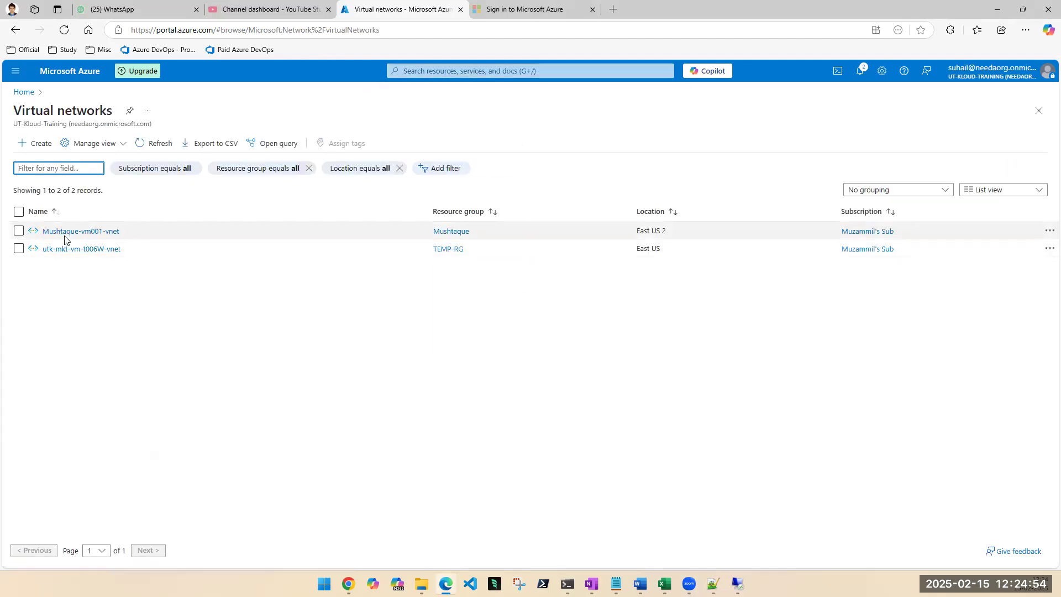
# Open the virtual network located in East US 2 and go from its overview to the resource group that contains it.
pyautogui.click(106, 235)
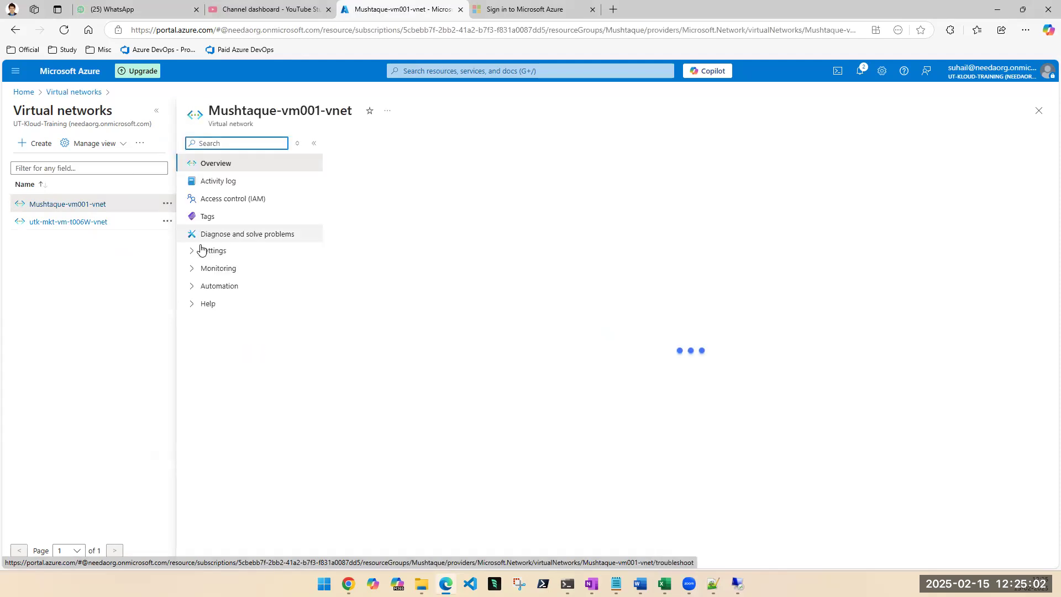
pyautogui.click(195, 251)
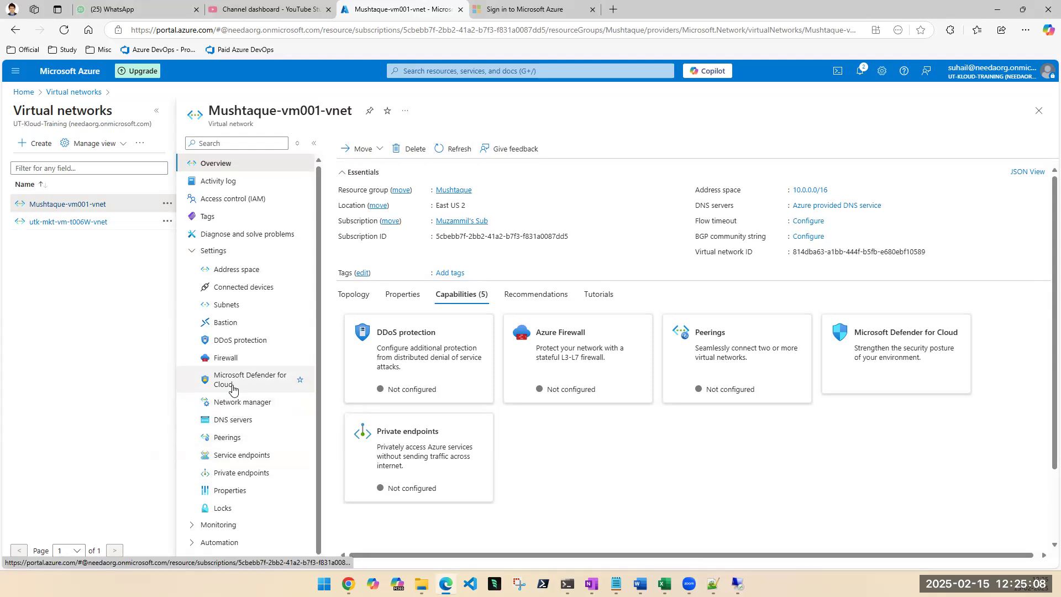
pyautogui.click(442, 190)
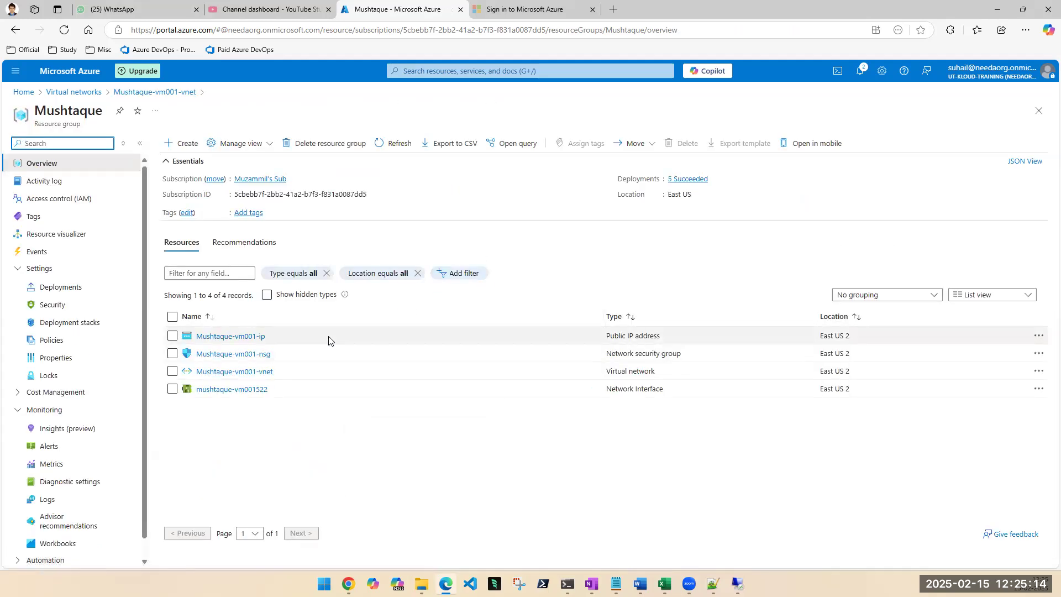
pyautogui.click(172, 336)
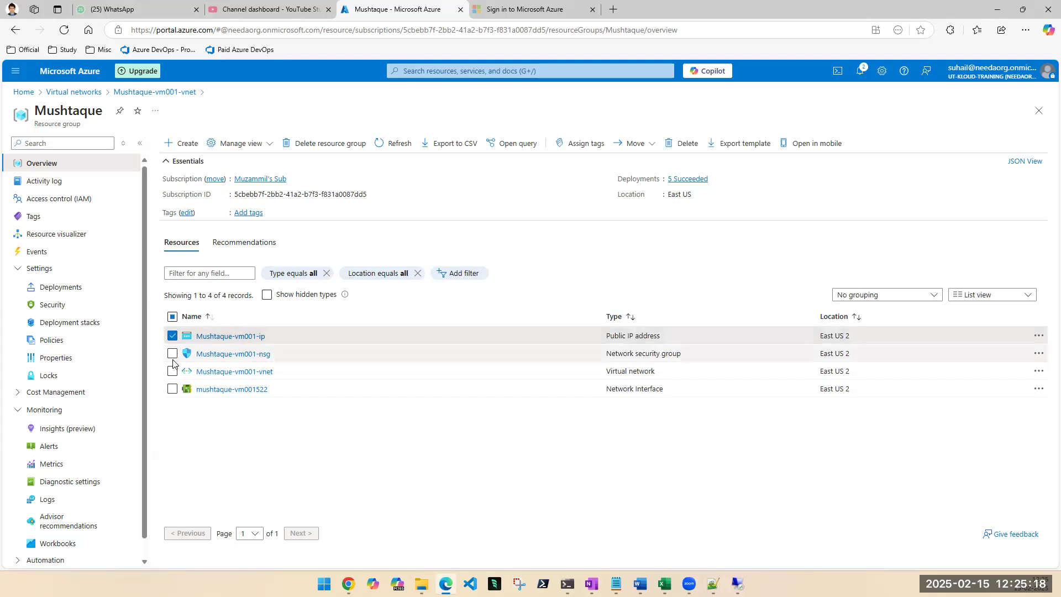
pyautogui.click(172, 354)
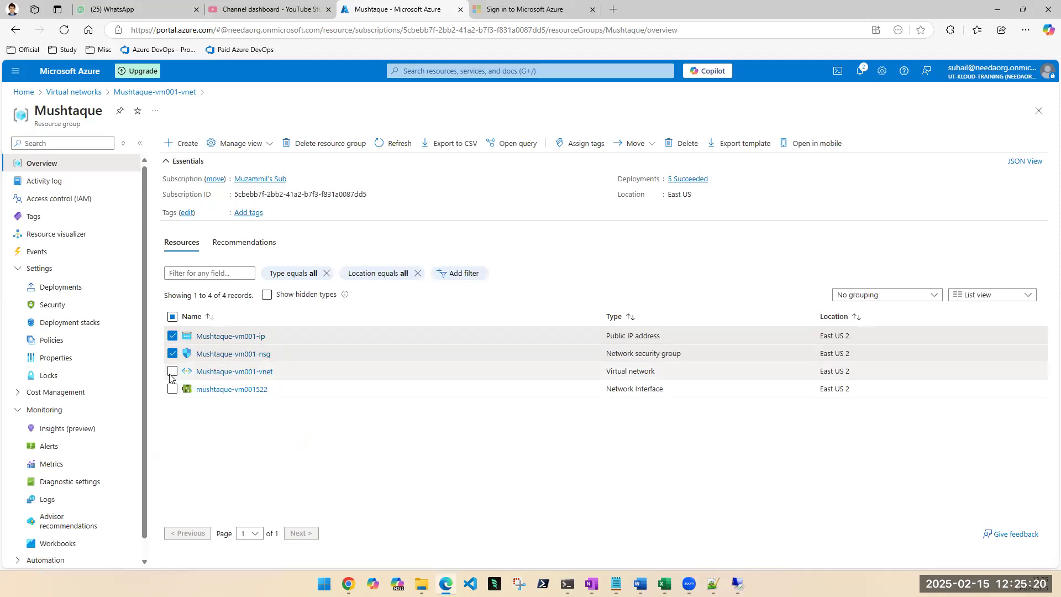
pyautogui.click(172, 371)
pyautogui.click(173, 389)
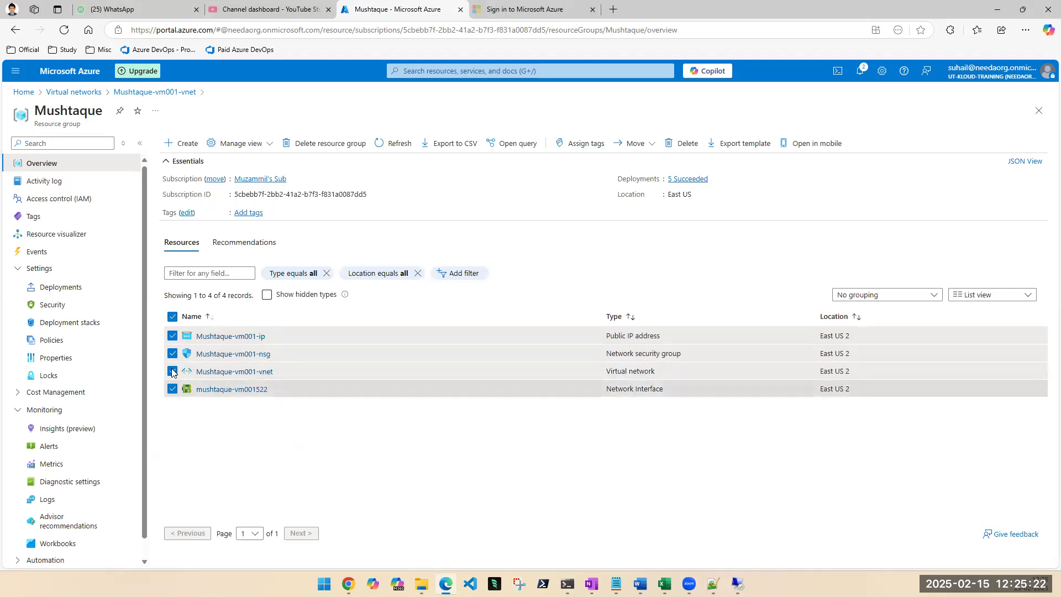
pyautogui.click(172, 336)
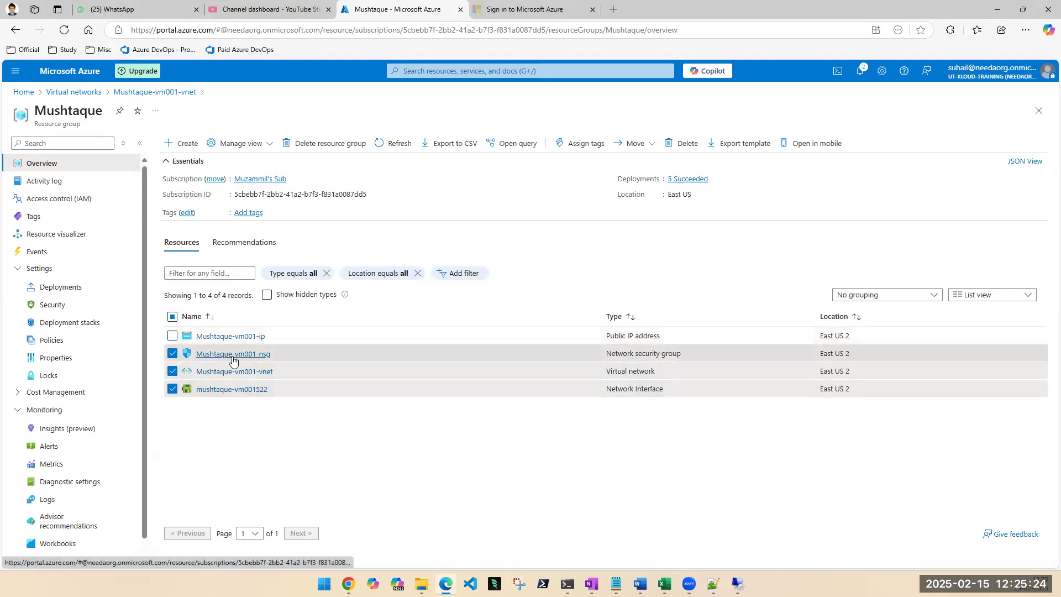
pyautogui.click(172, 354)
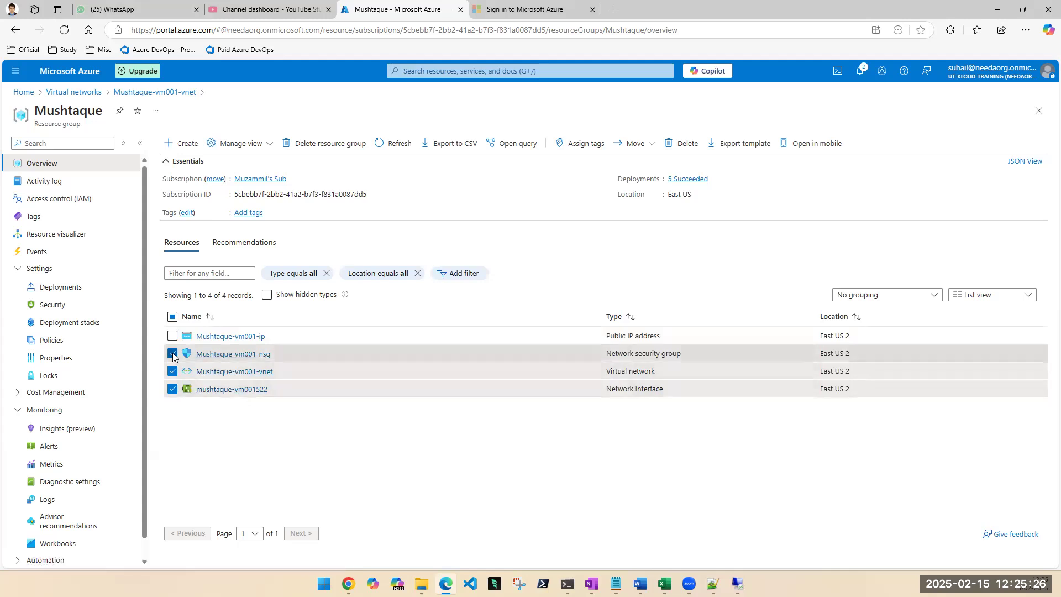
pyautogui.click(173, 371)
pyautogui.click(173, 389)
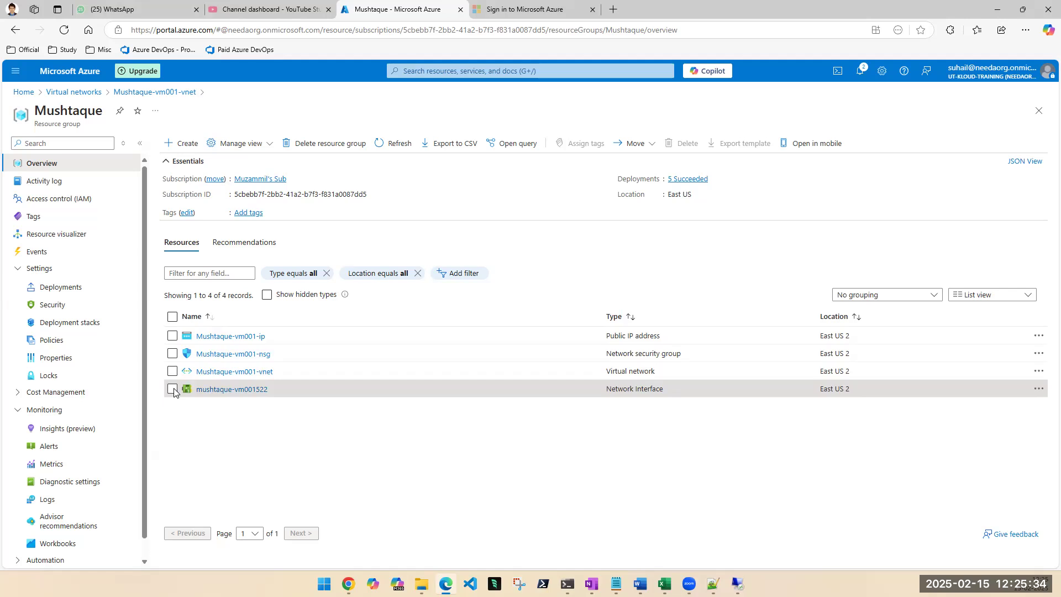
# Permanently delete the resource group's public IP address, network security group, virtual network and network interface, confirming with "delete".
pyautogui.click(172, 336)
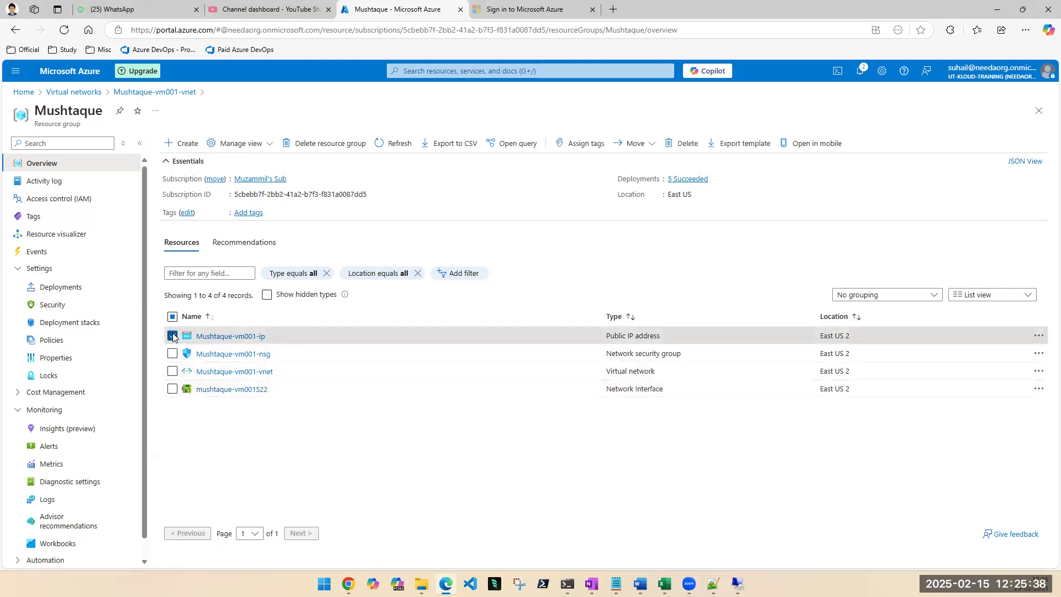
pyautogui.click(172, 316)
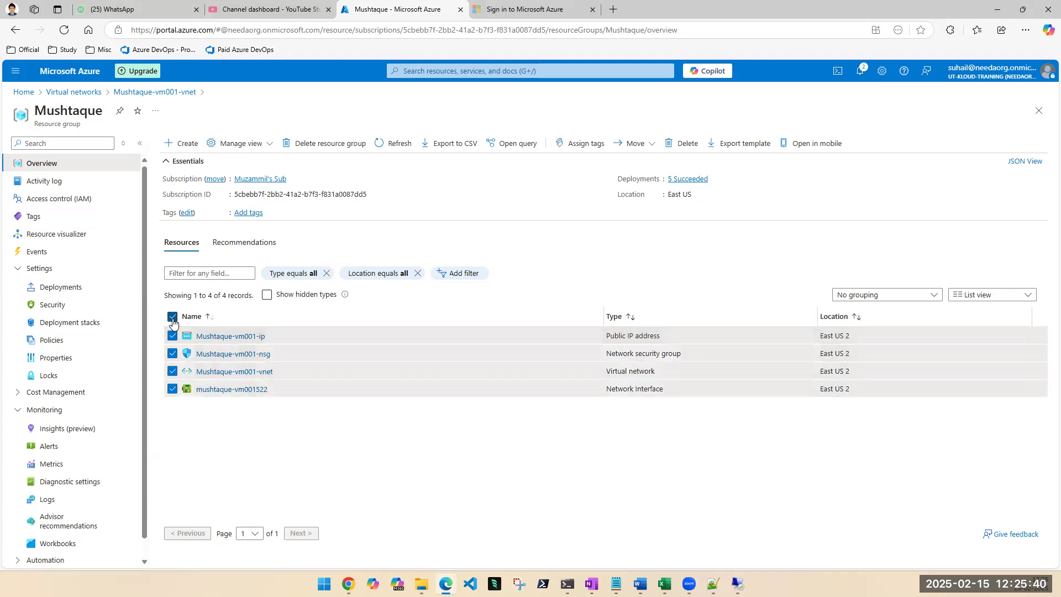
pyautogui.click(687, 144)
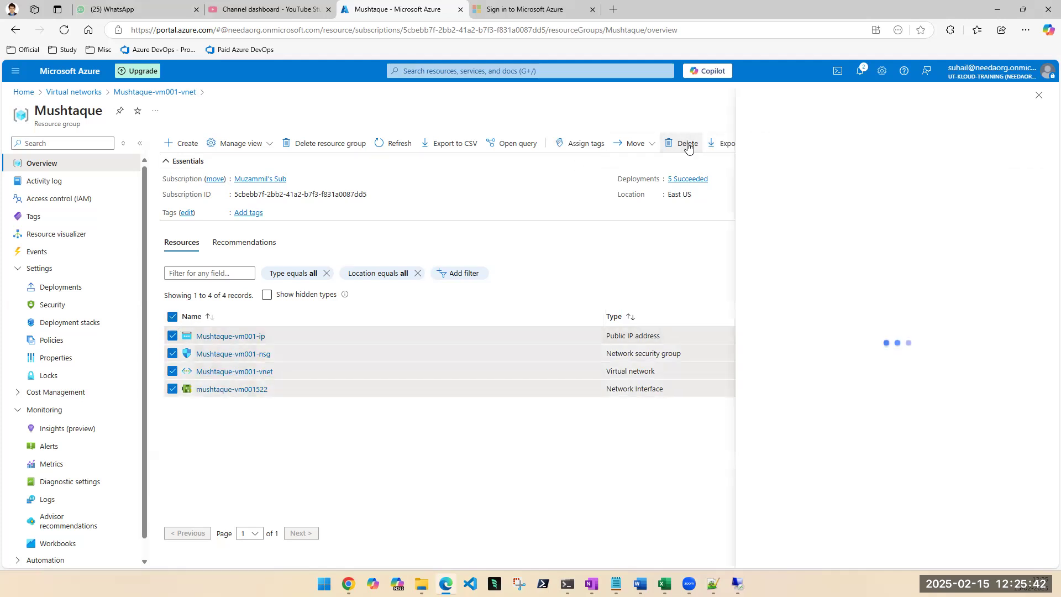
pyautogui.doubleClick(775, 513)
pyautogui.hotkey('ctrl', 'c')
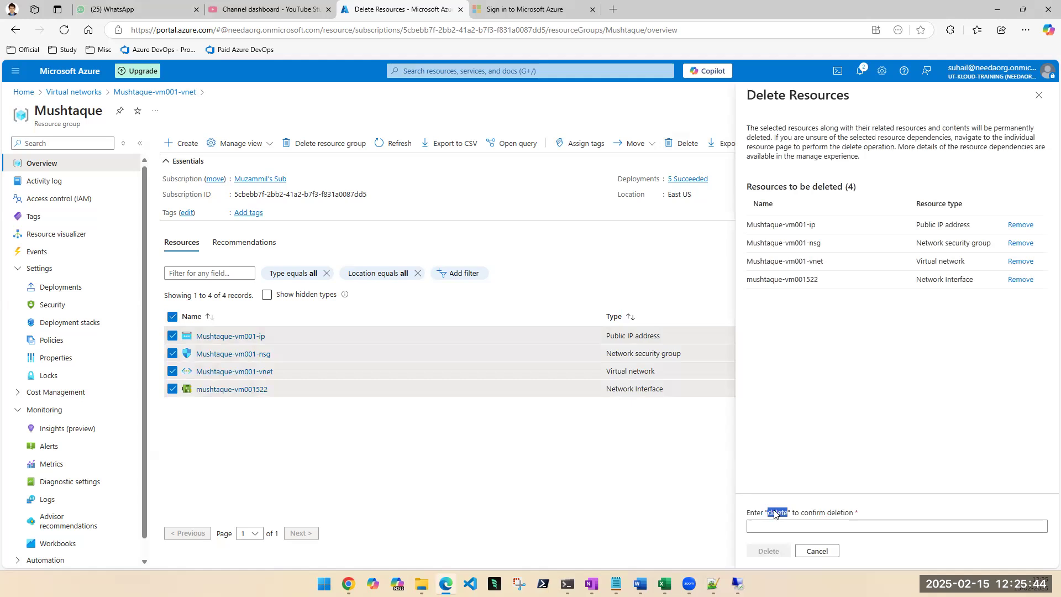
pyautogui.click(763, 526)
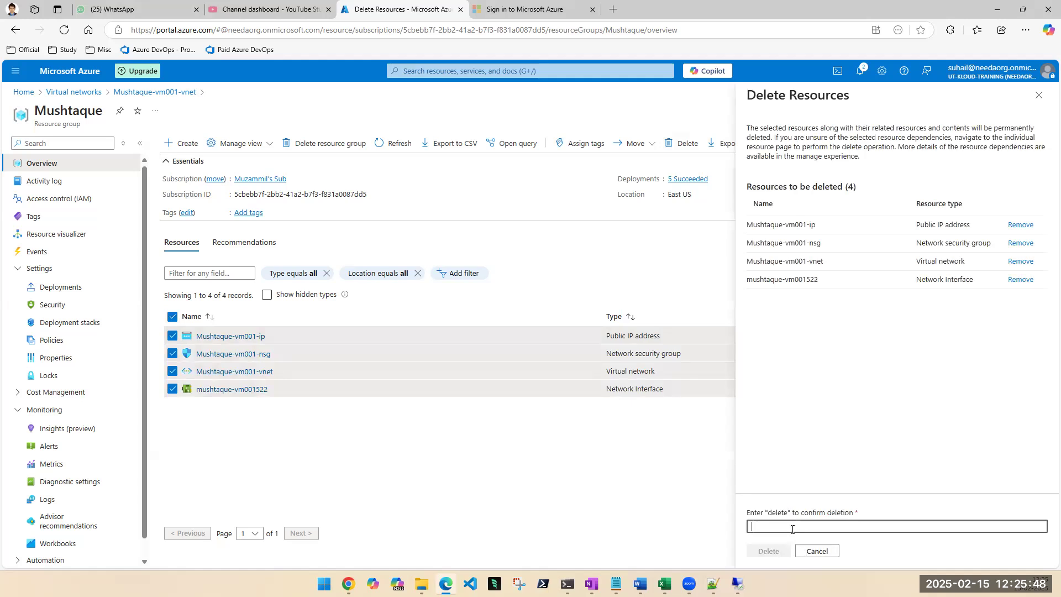
pyautogui.hotkey('ctrl', 'v')
pyautogui.click(768, 550)
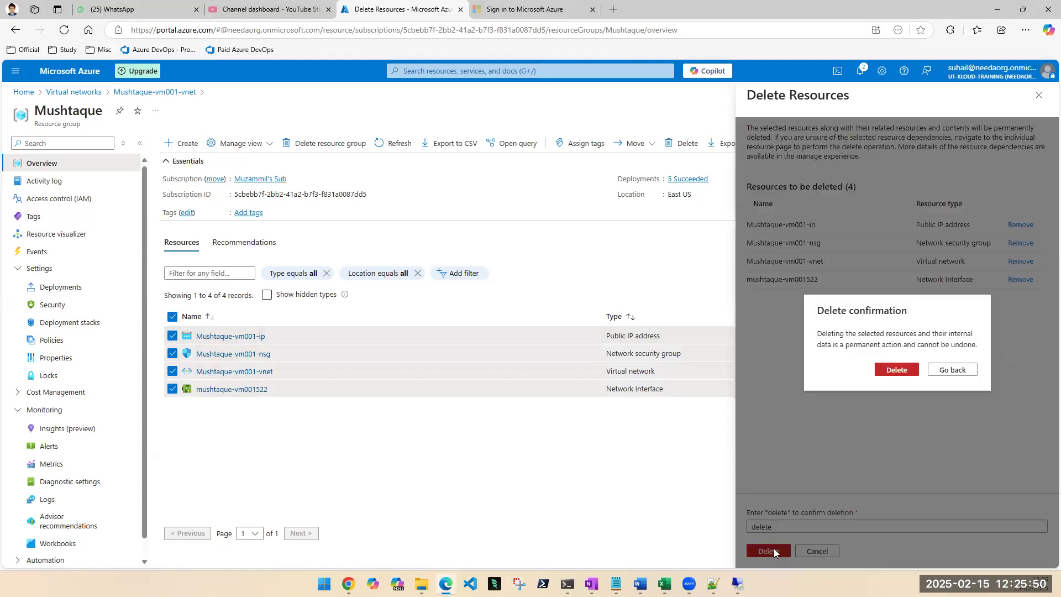
pyautogui.click(887, 370)
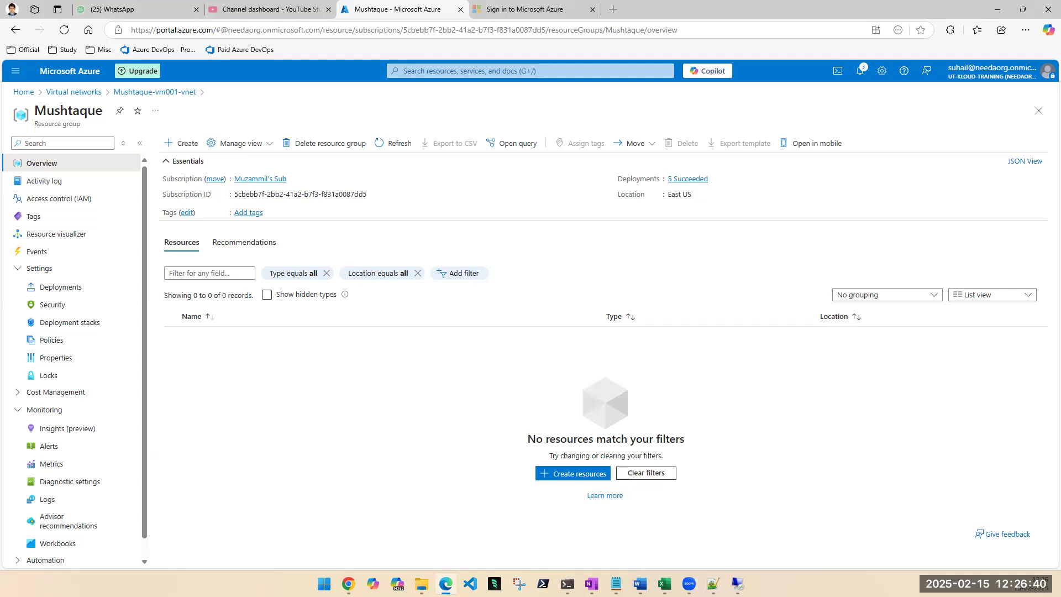
# Return to the list of virtual machines.
pyautogui.click(529, 71)
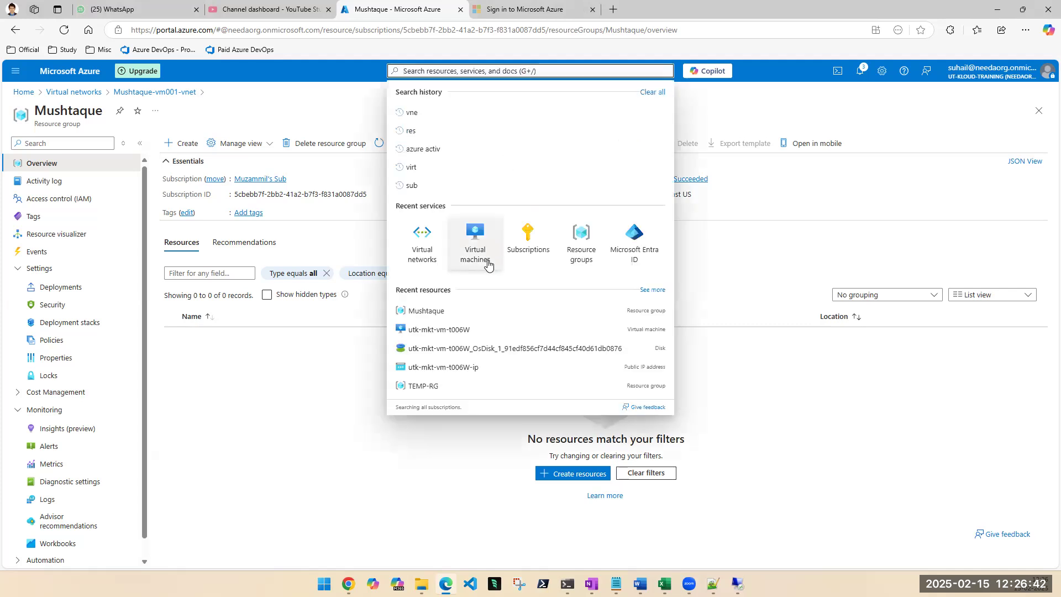
pyautogui.click(486, 262)
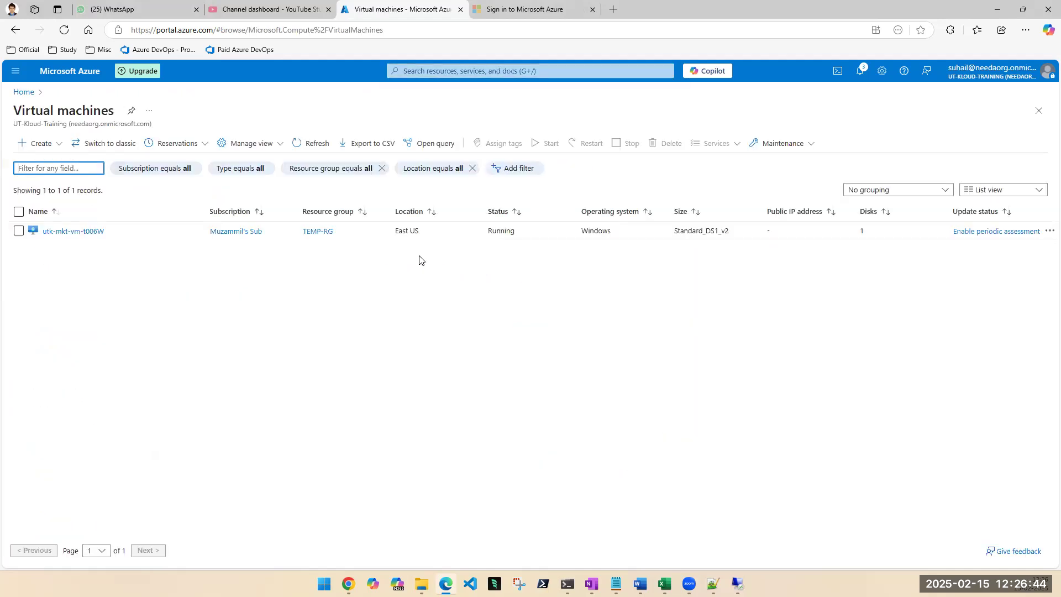